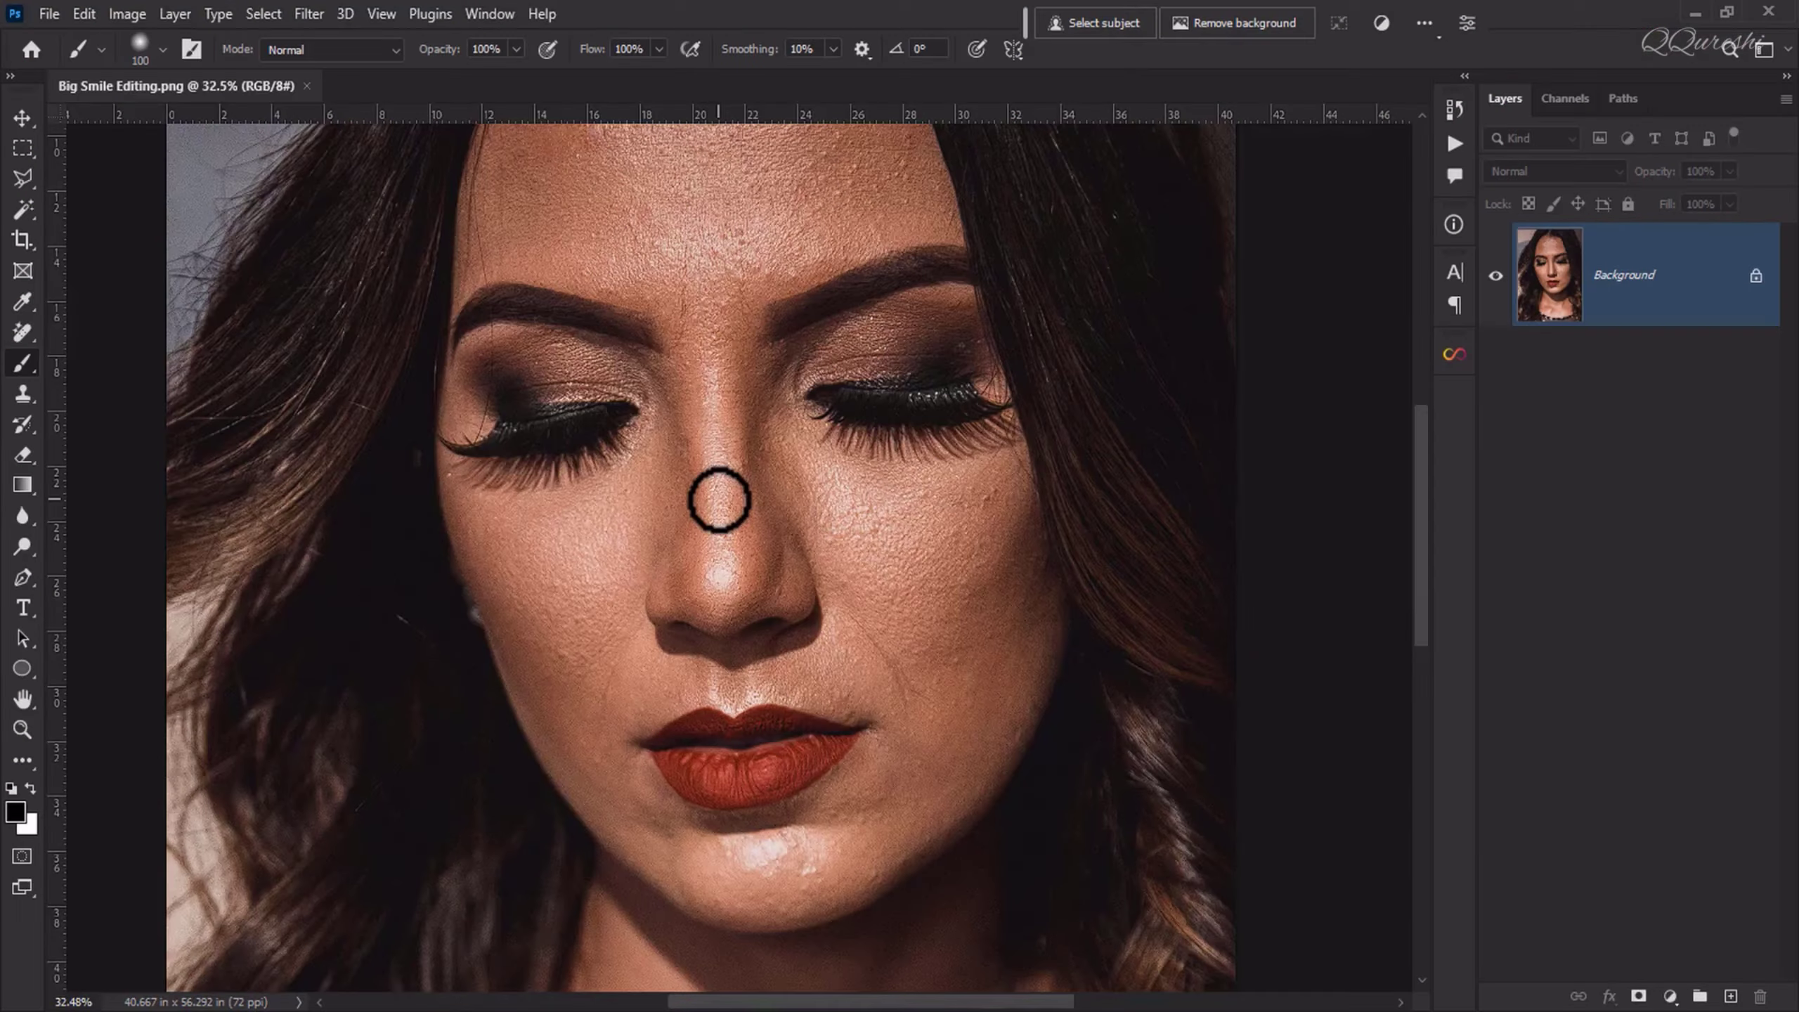
Step: Duplicate the portrait's Background layer twice
key(ctrl+0)
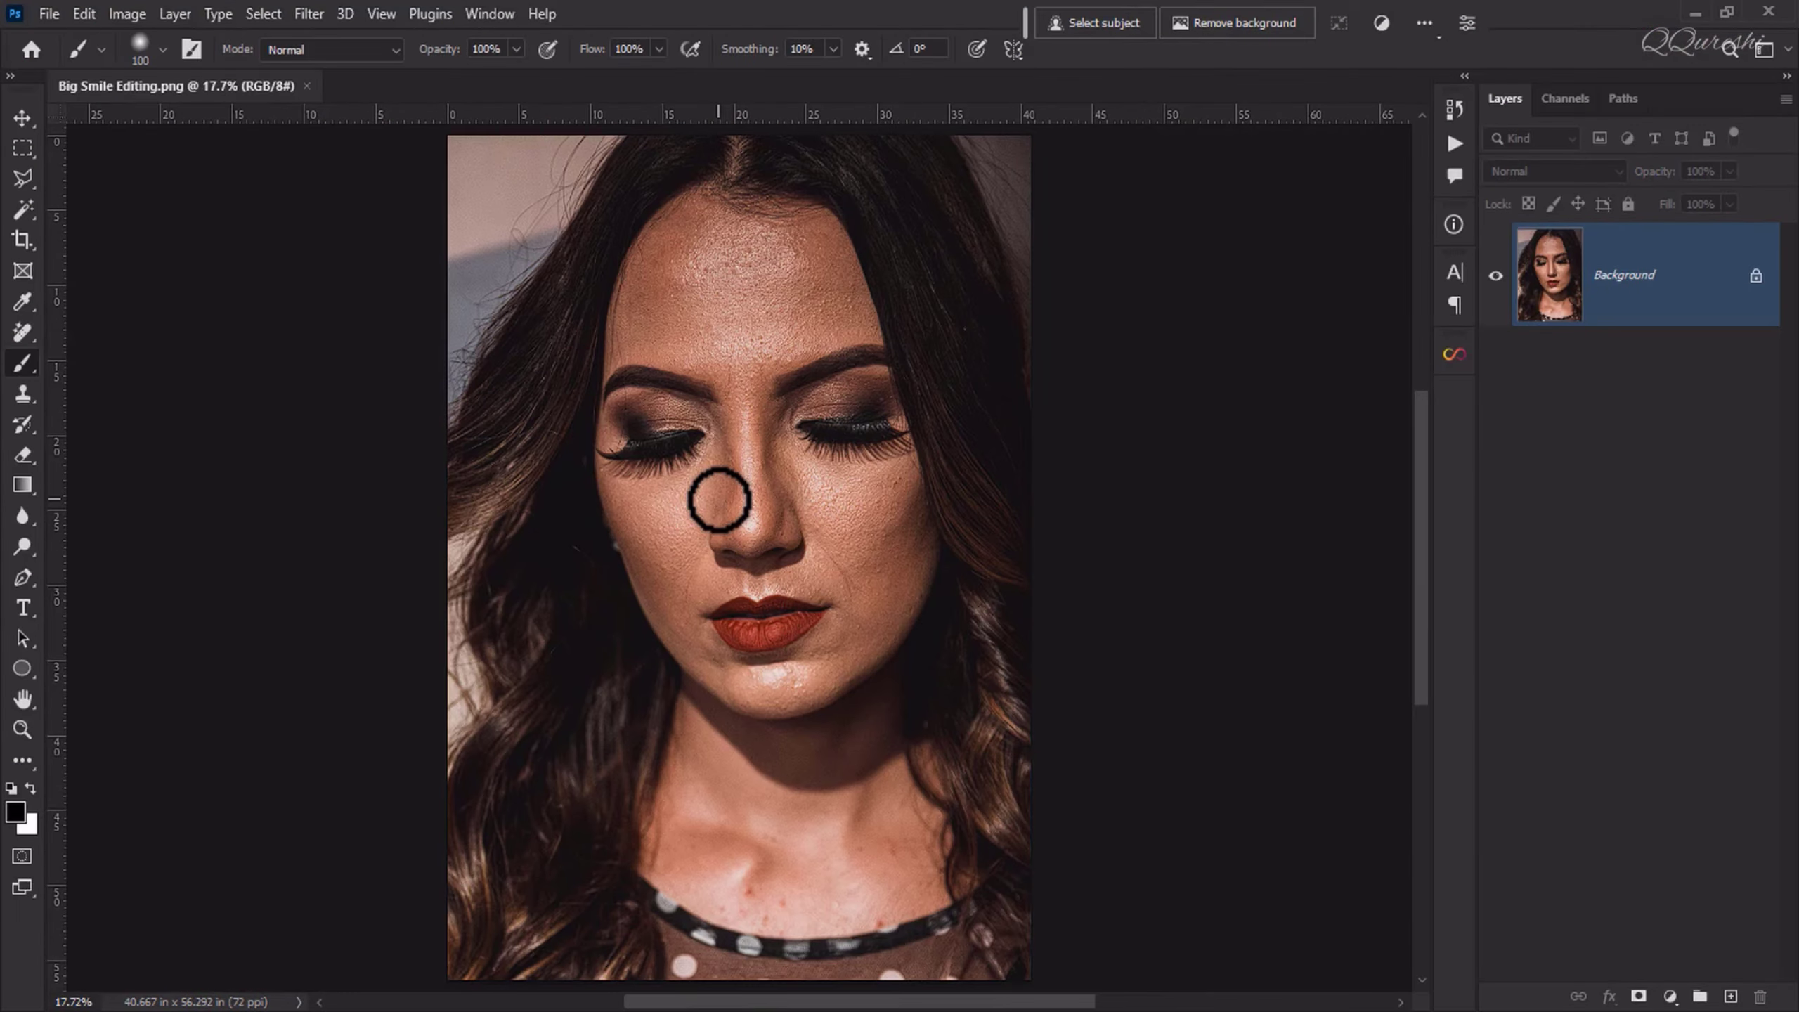
key(ctrl+j)
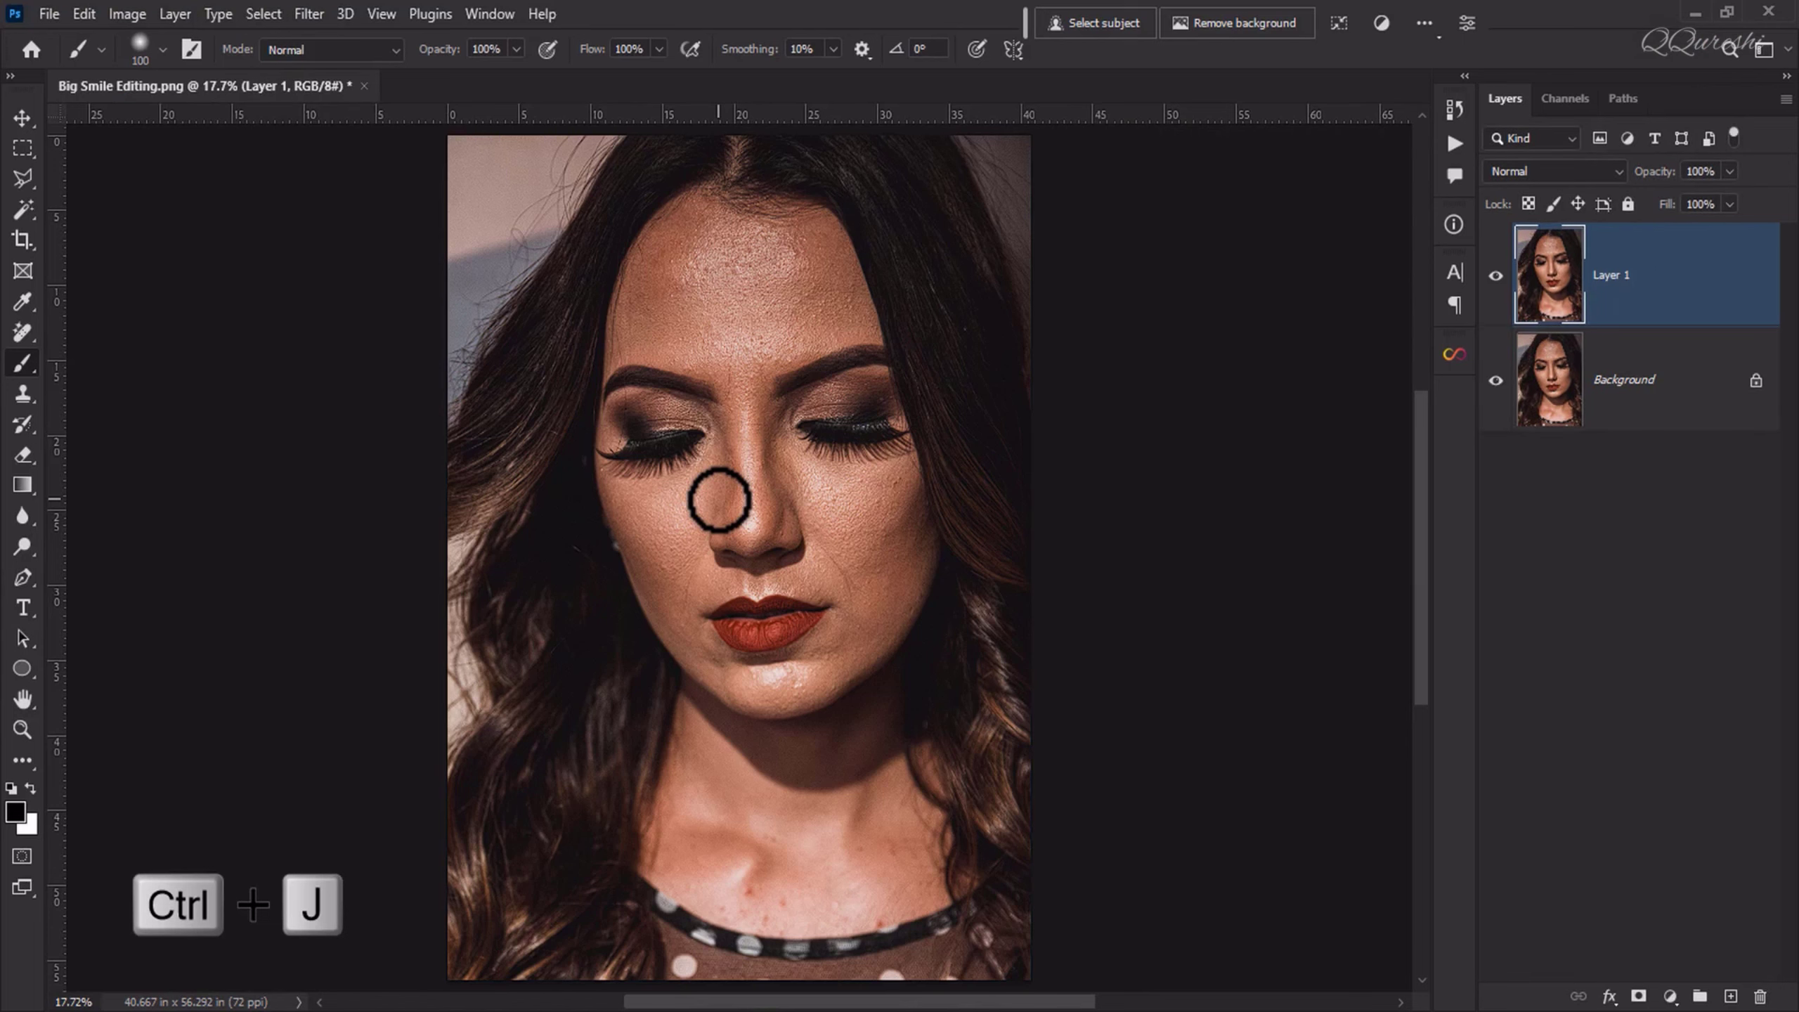
key(ctrl+j)
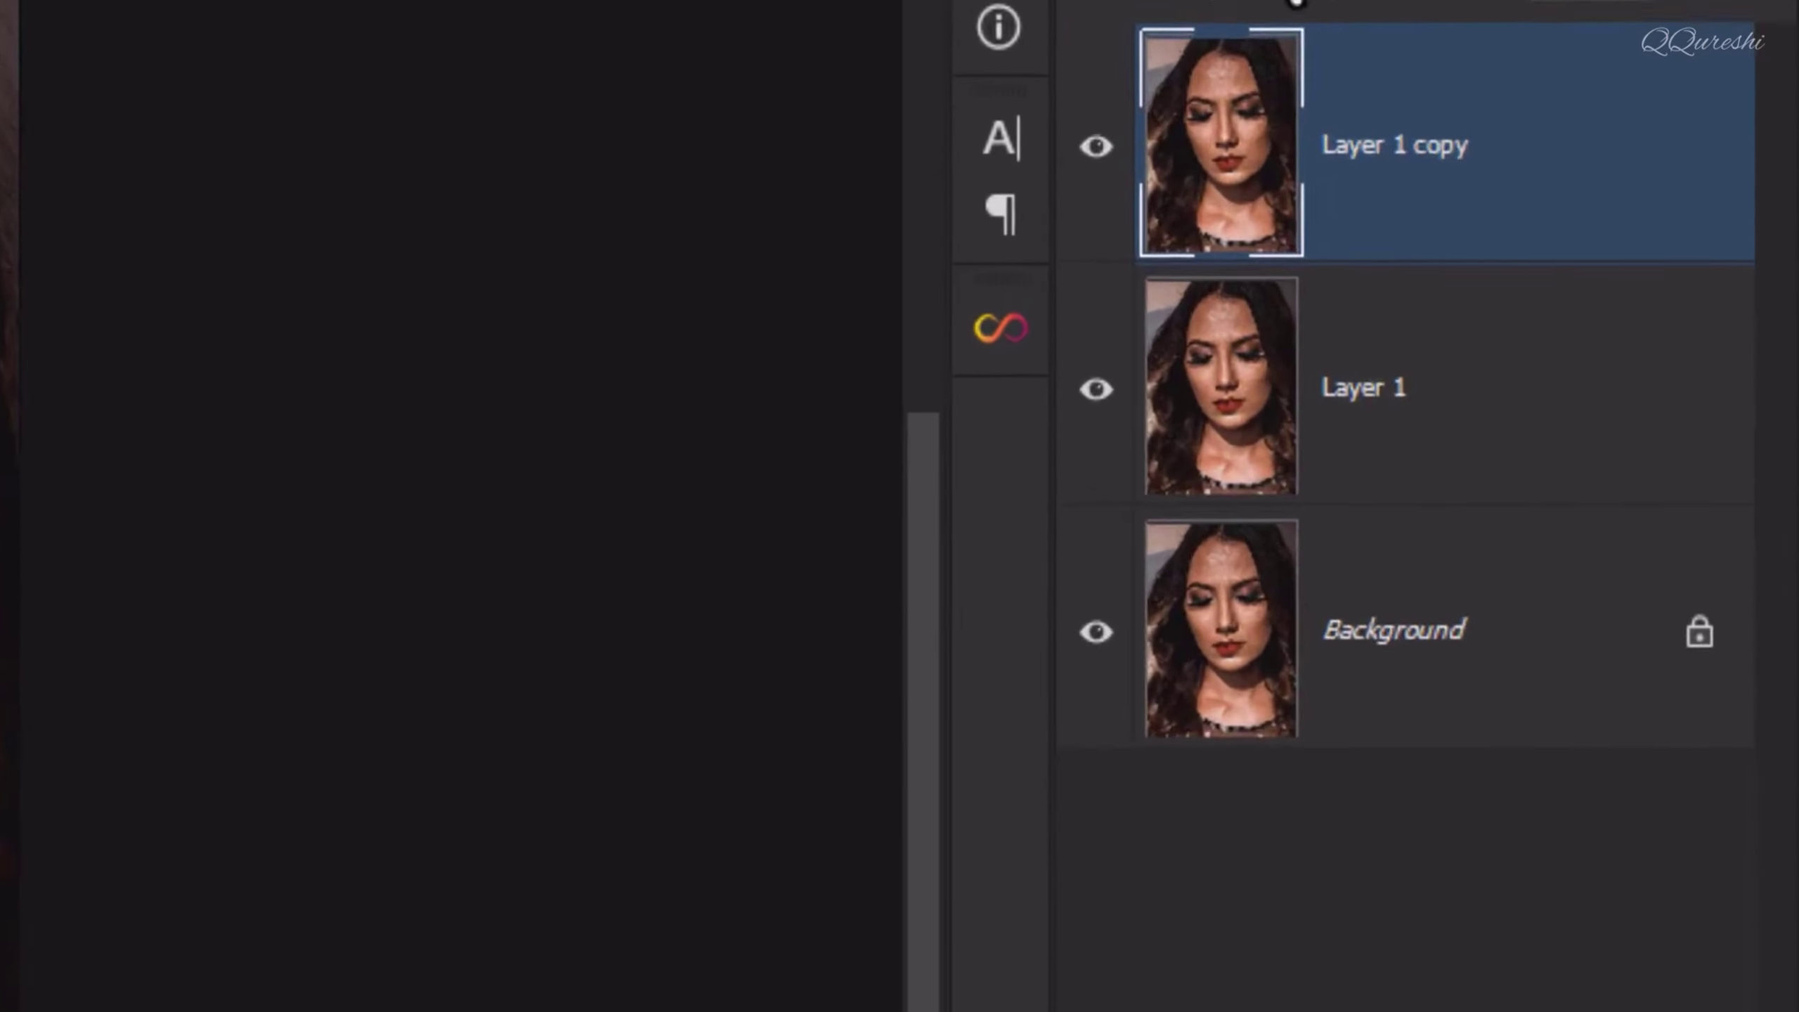
Step: Set the uppermost copy's blend mode to Vivid Light and invert its colors
click(1551, 170)
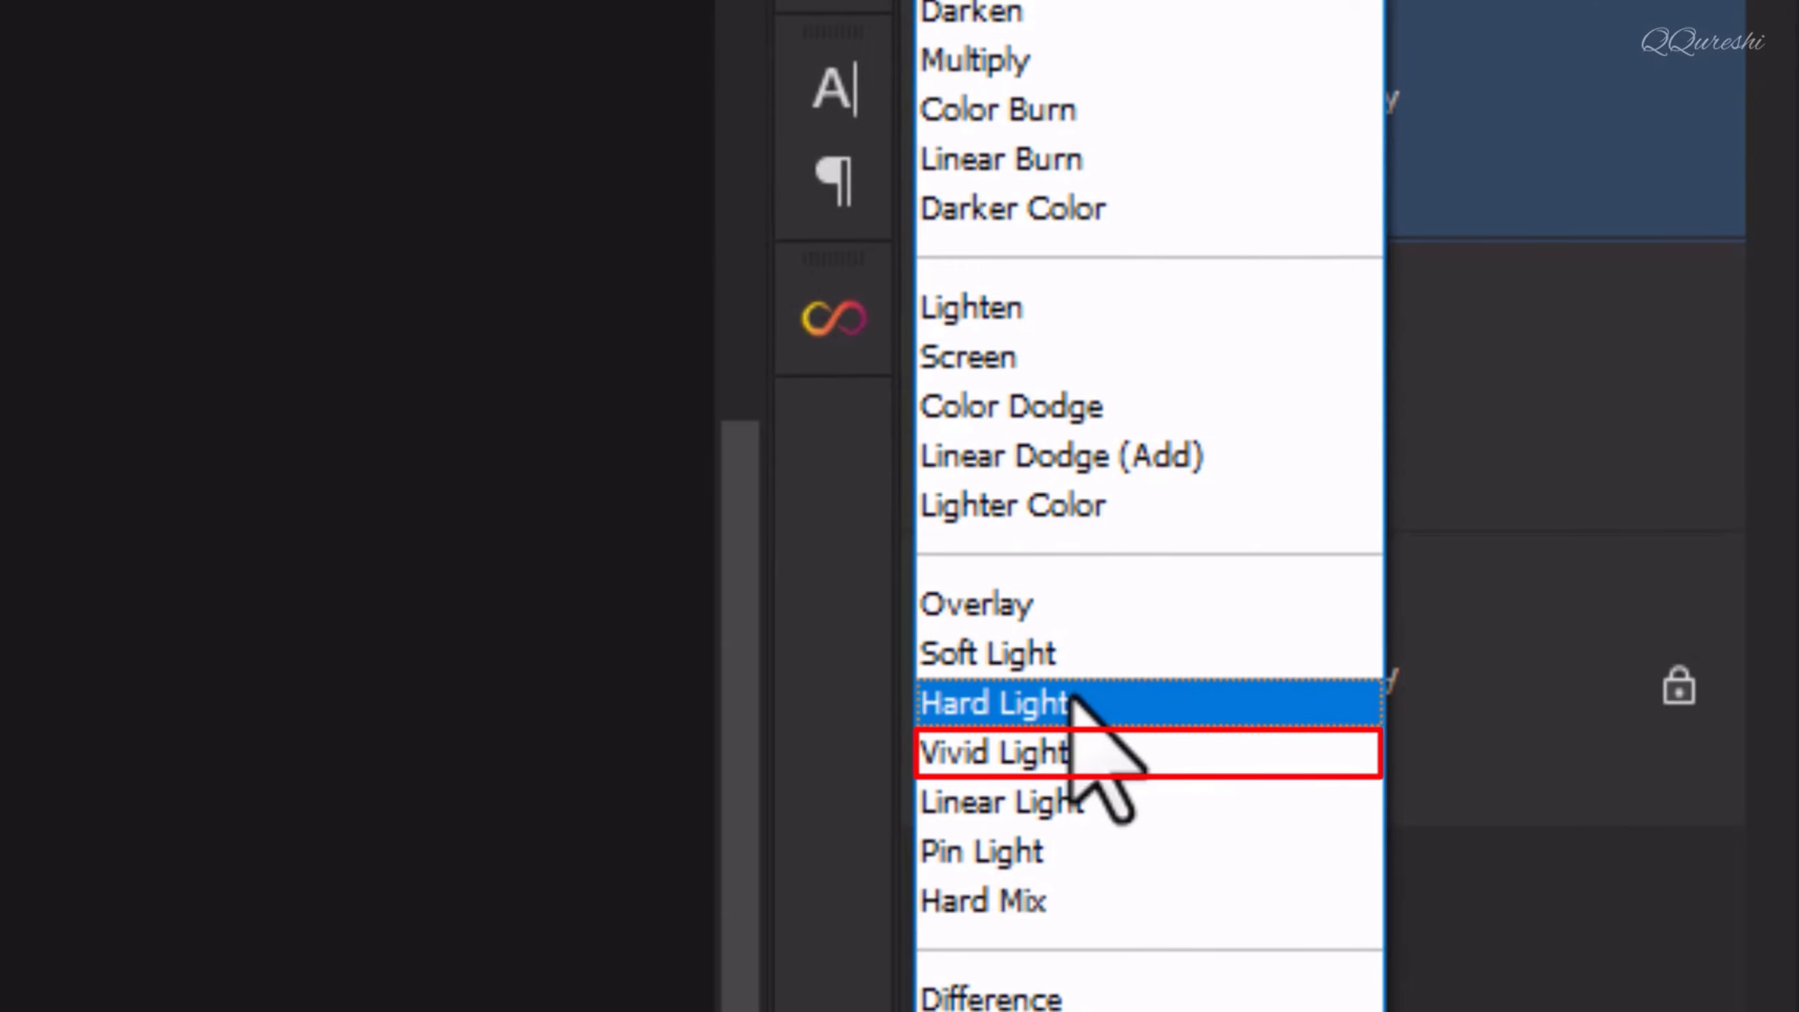
click(1075, 751)
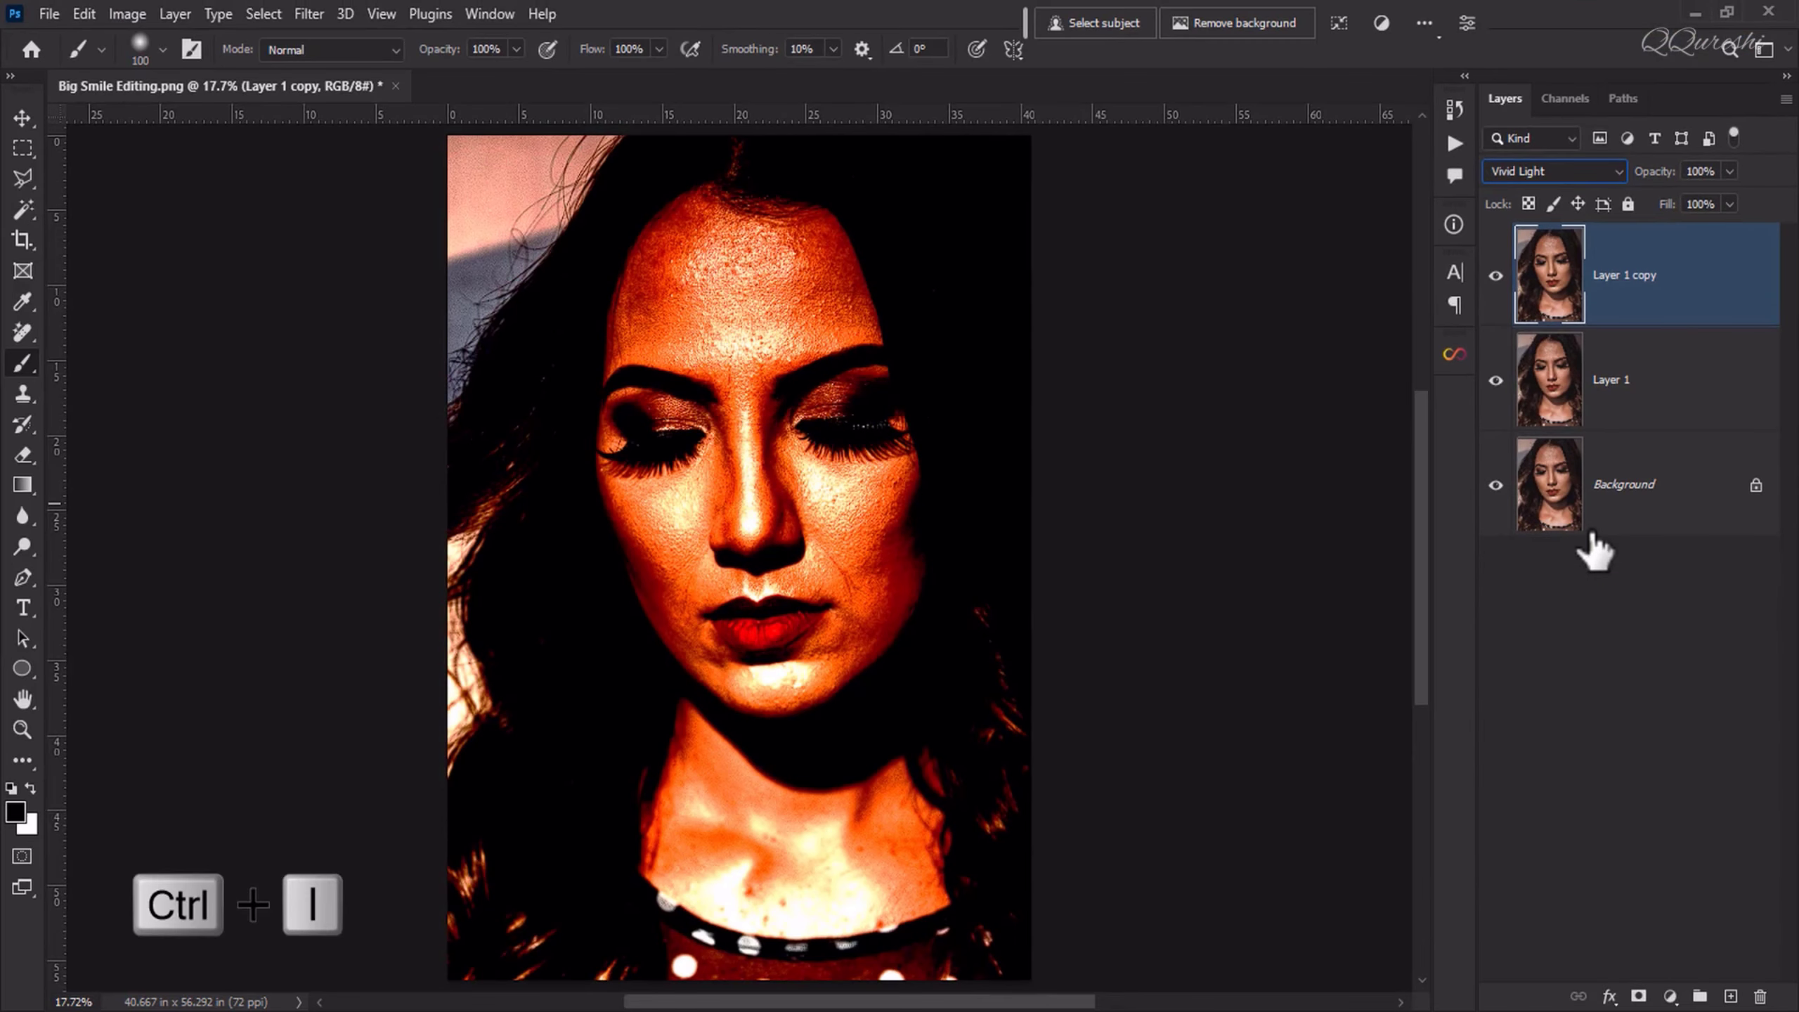
key(ctrl+i)
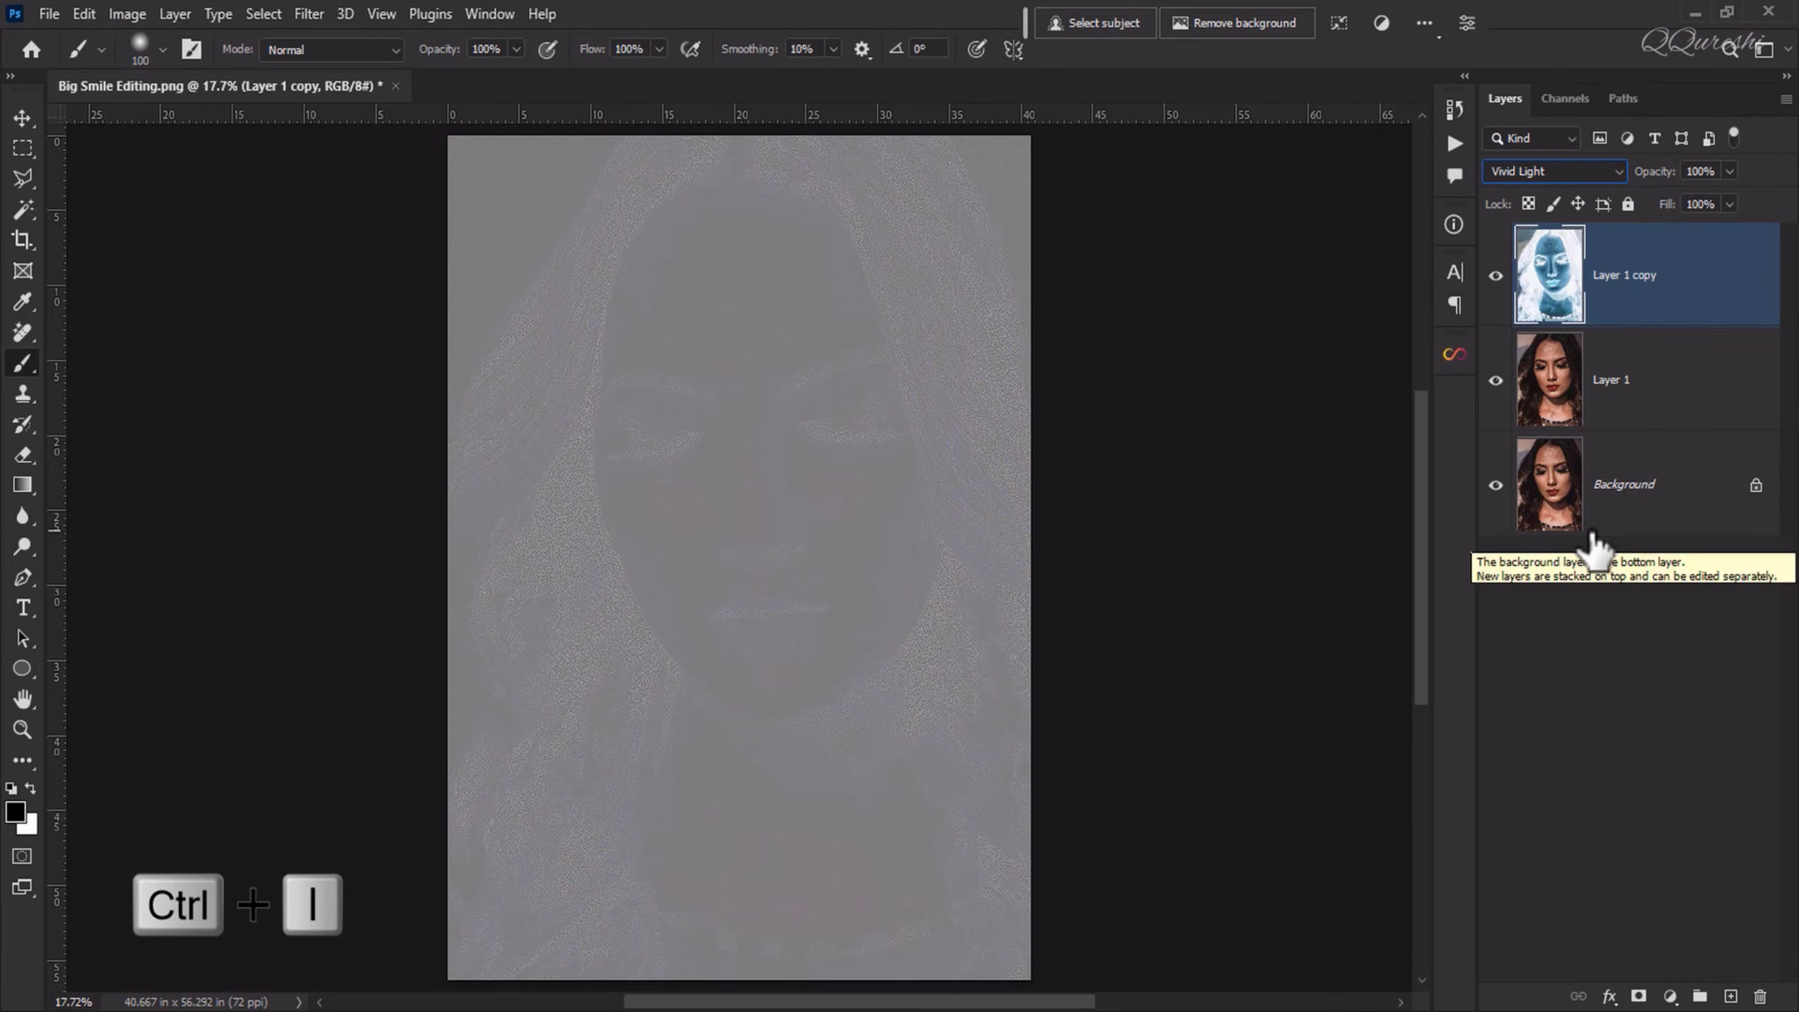
Step: Apply a Gaussian Blur with a 20-pixel radius to the inverted Vivid Light layer
click(315, 14)
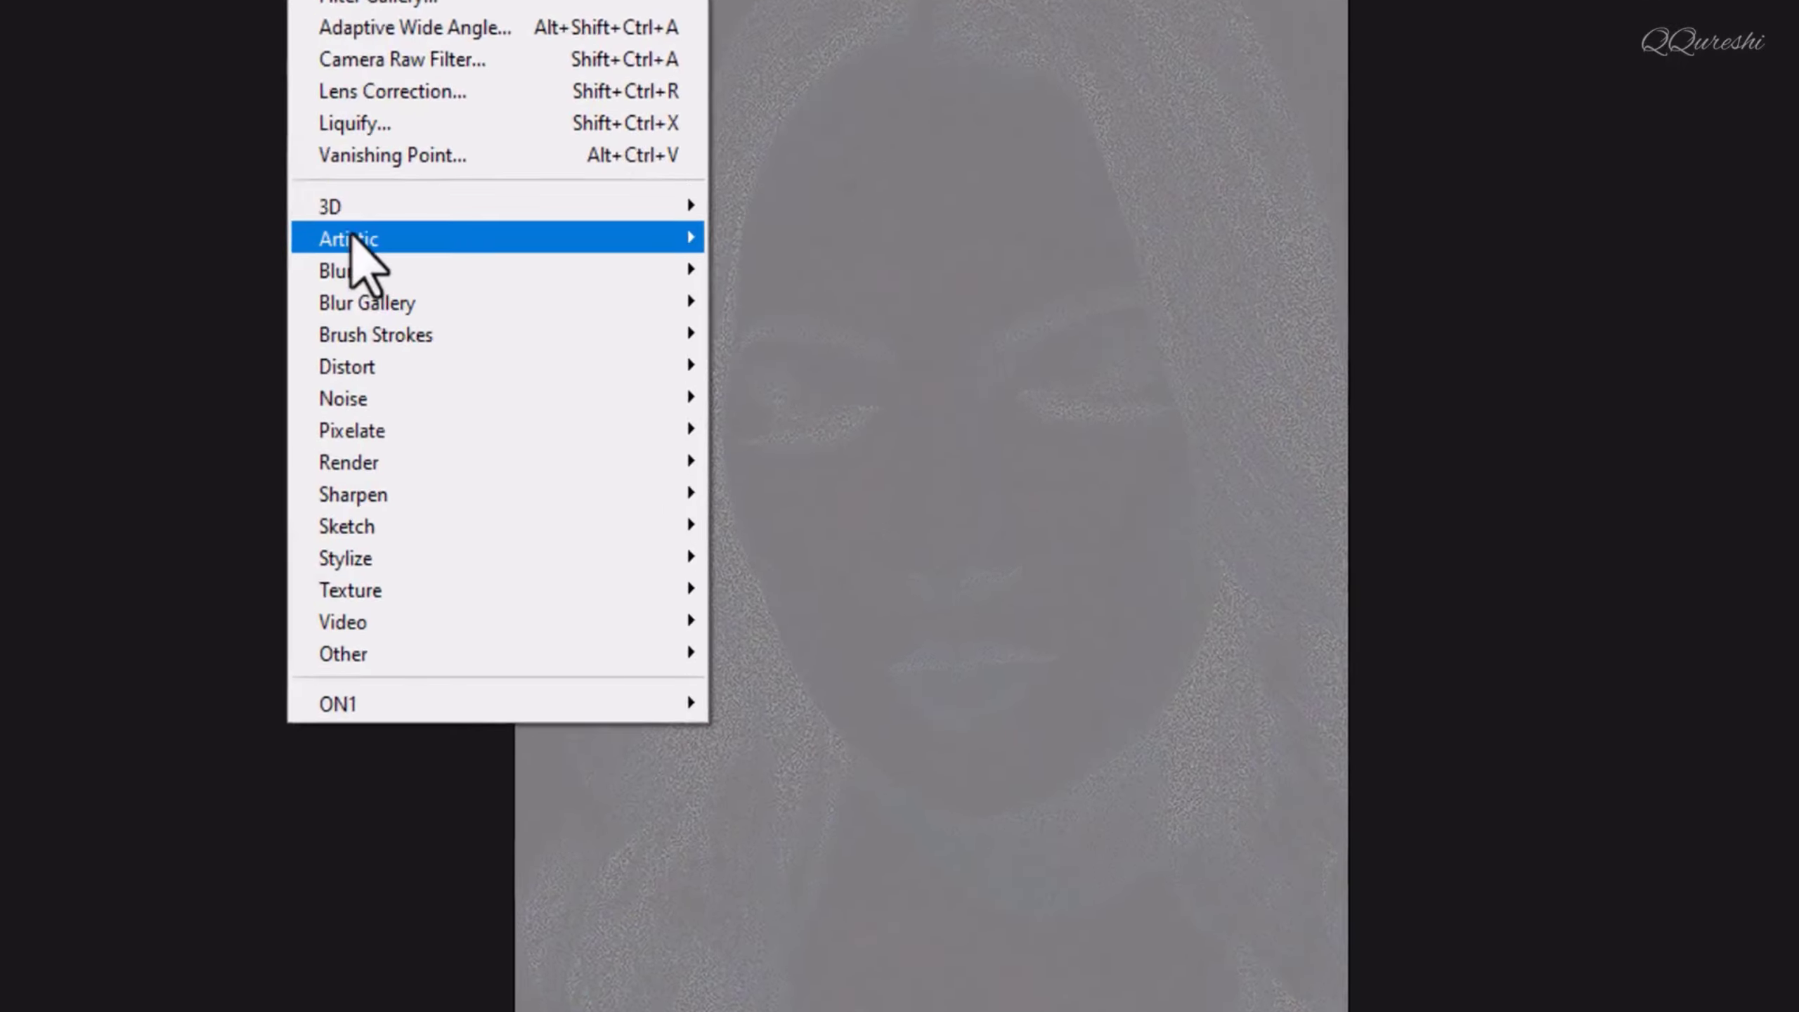
mouse_move(453, 275)
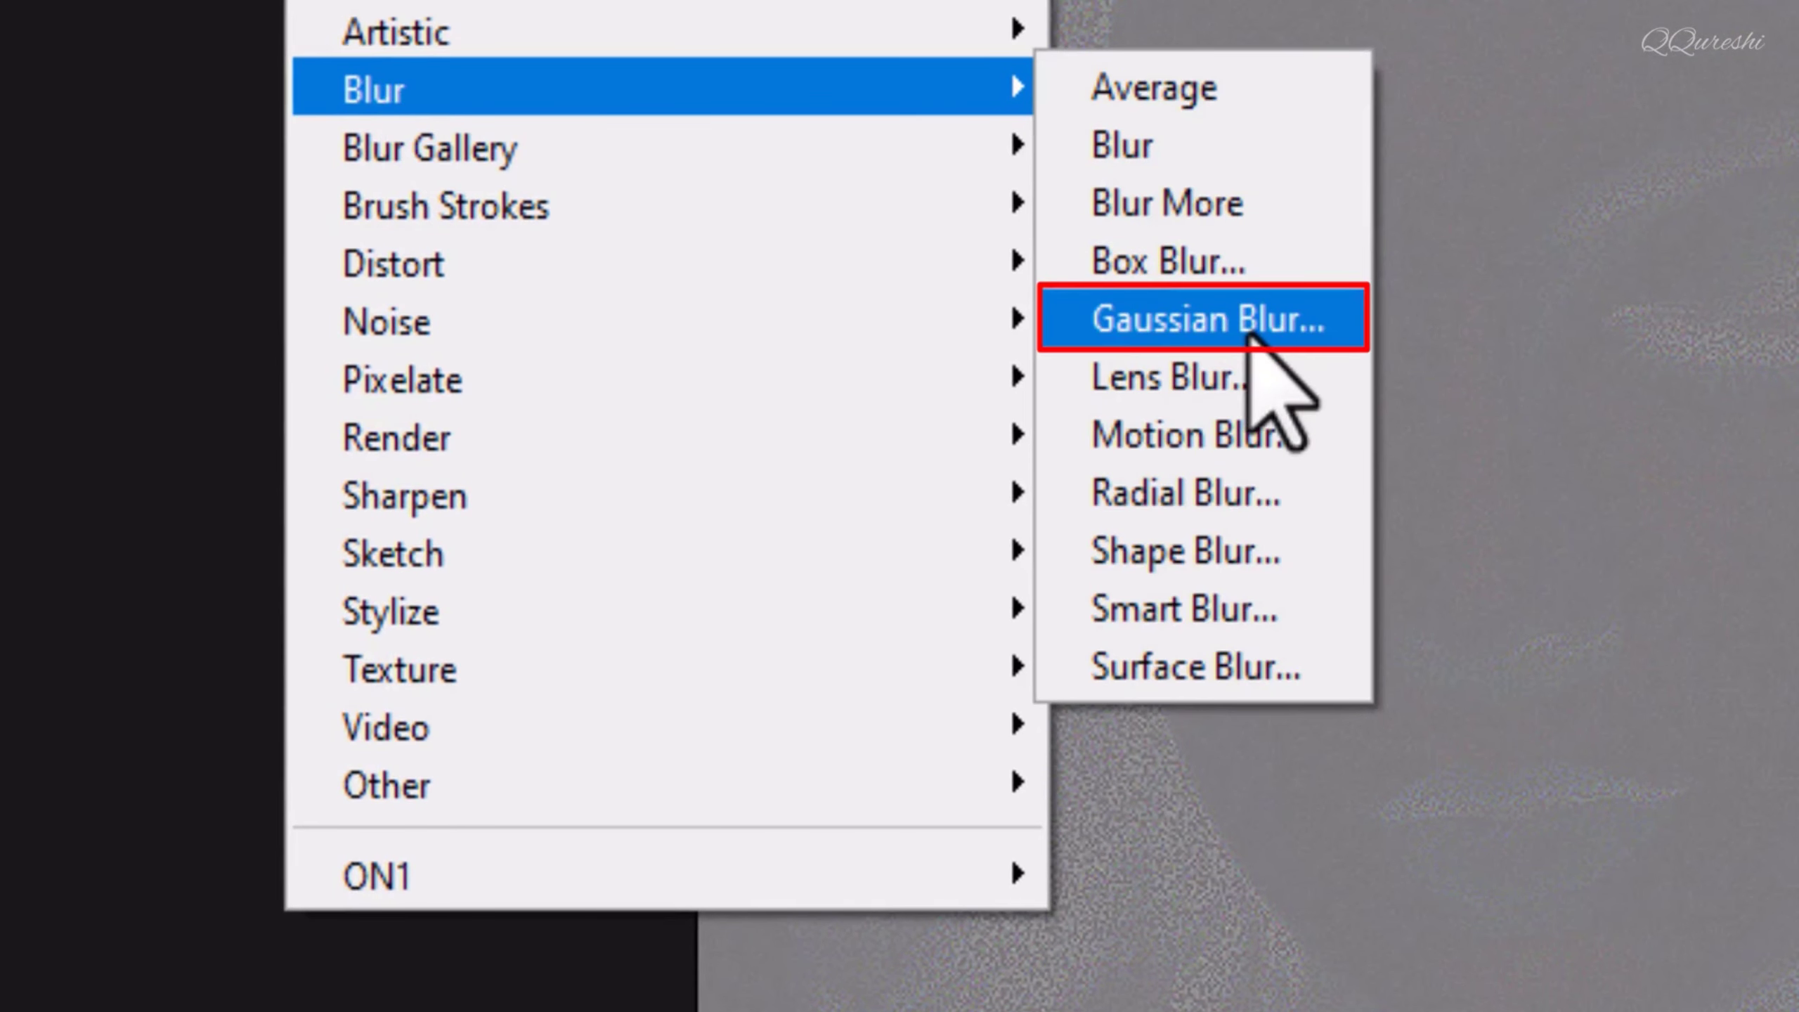
click(1251, 337)
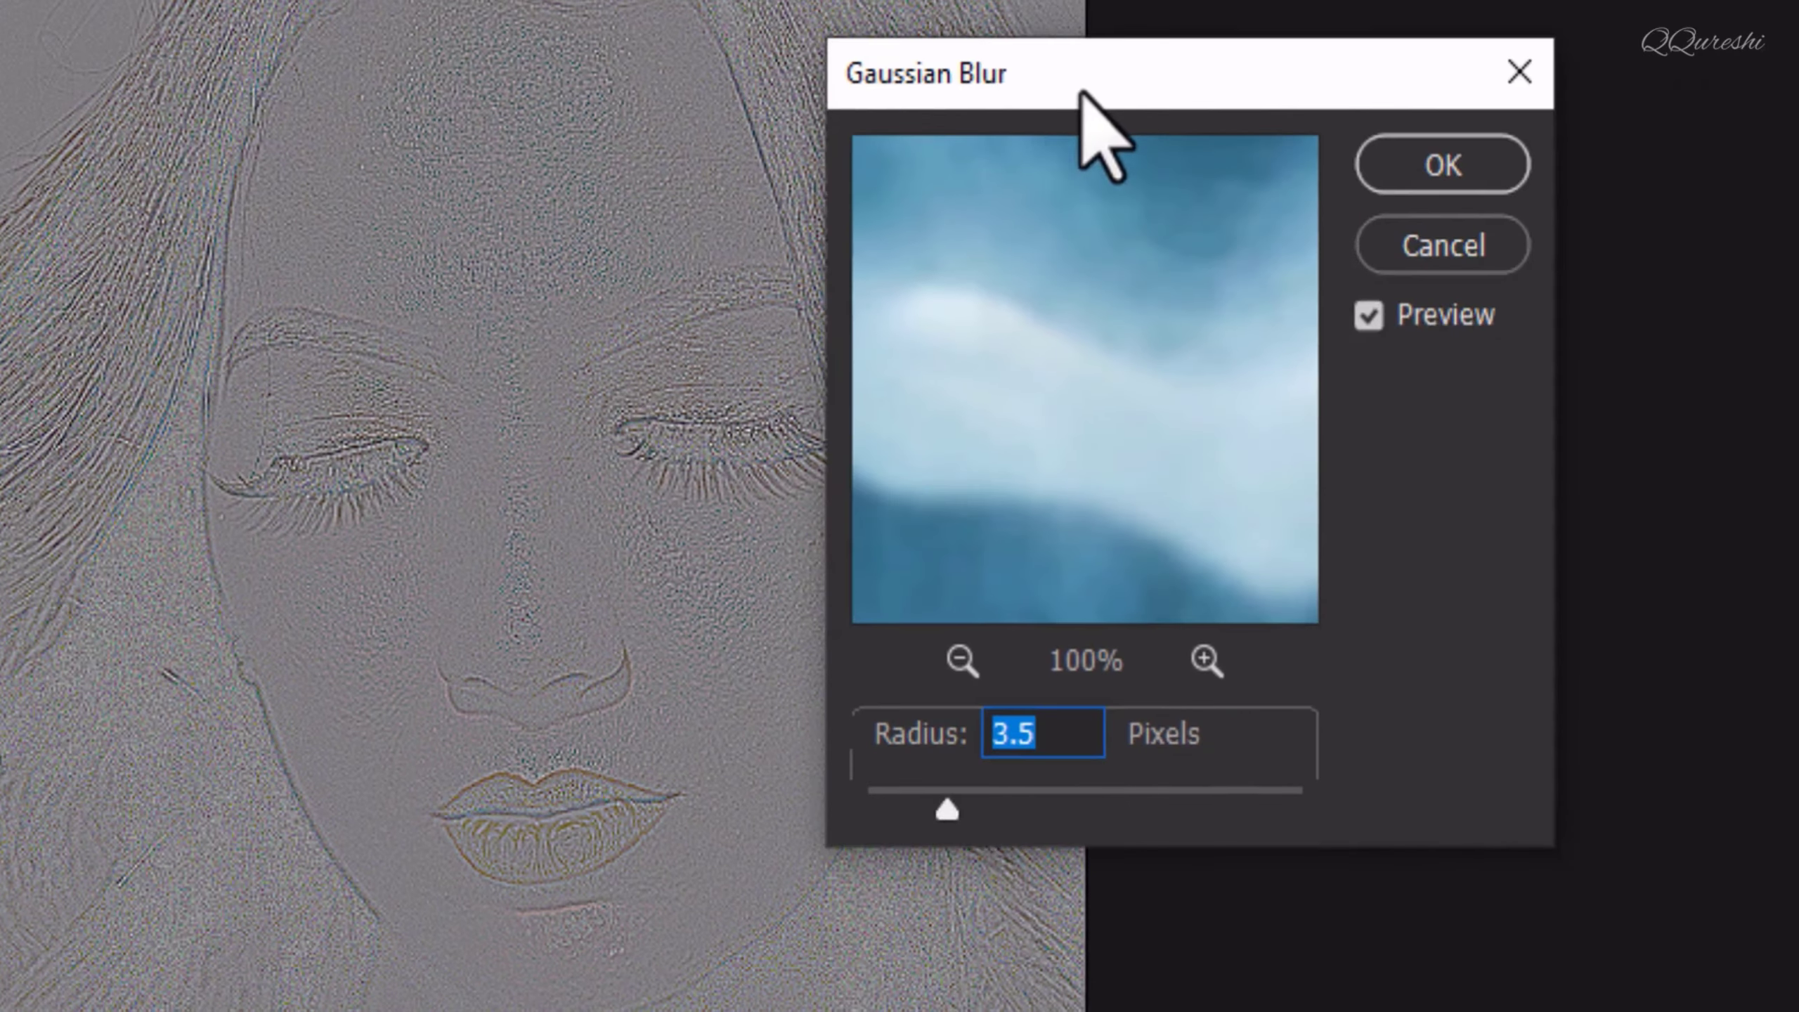
drag(1050, 92, 978, 93)
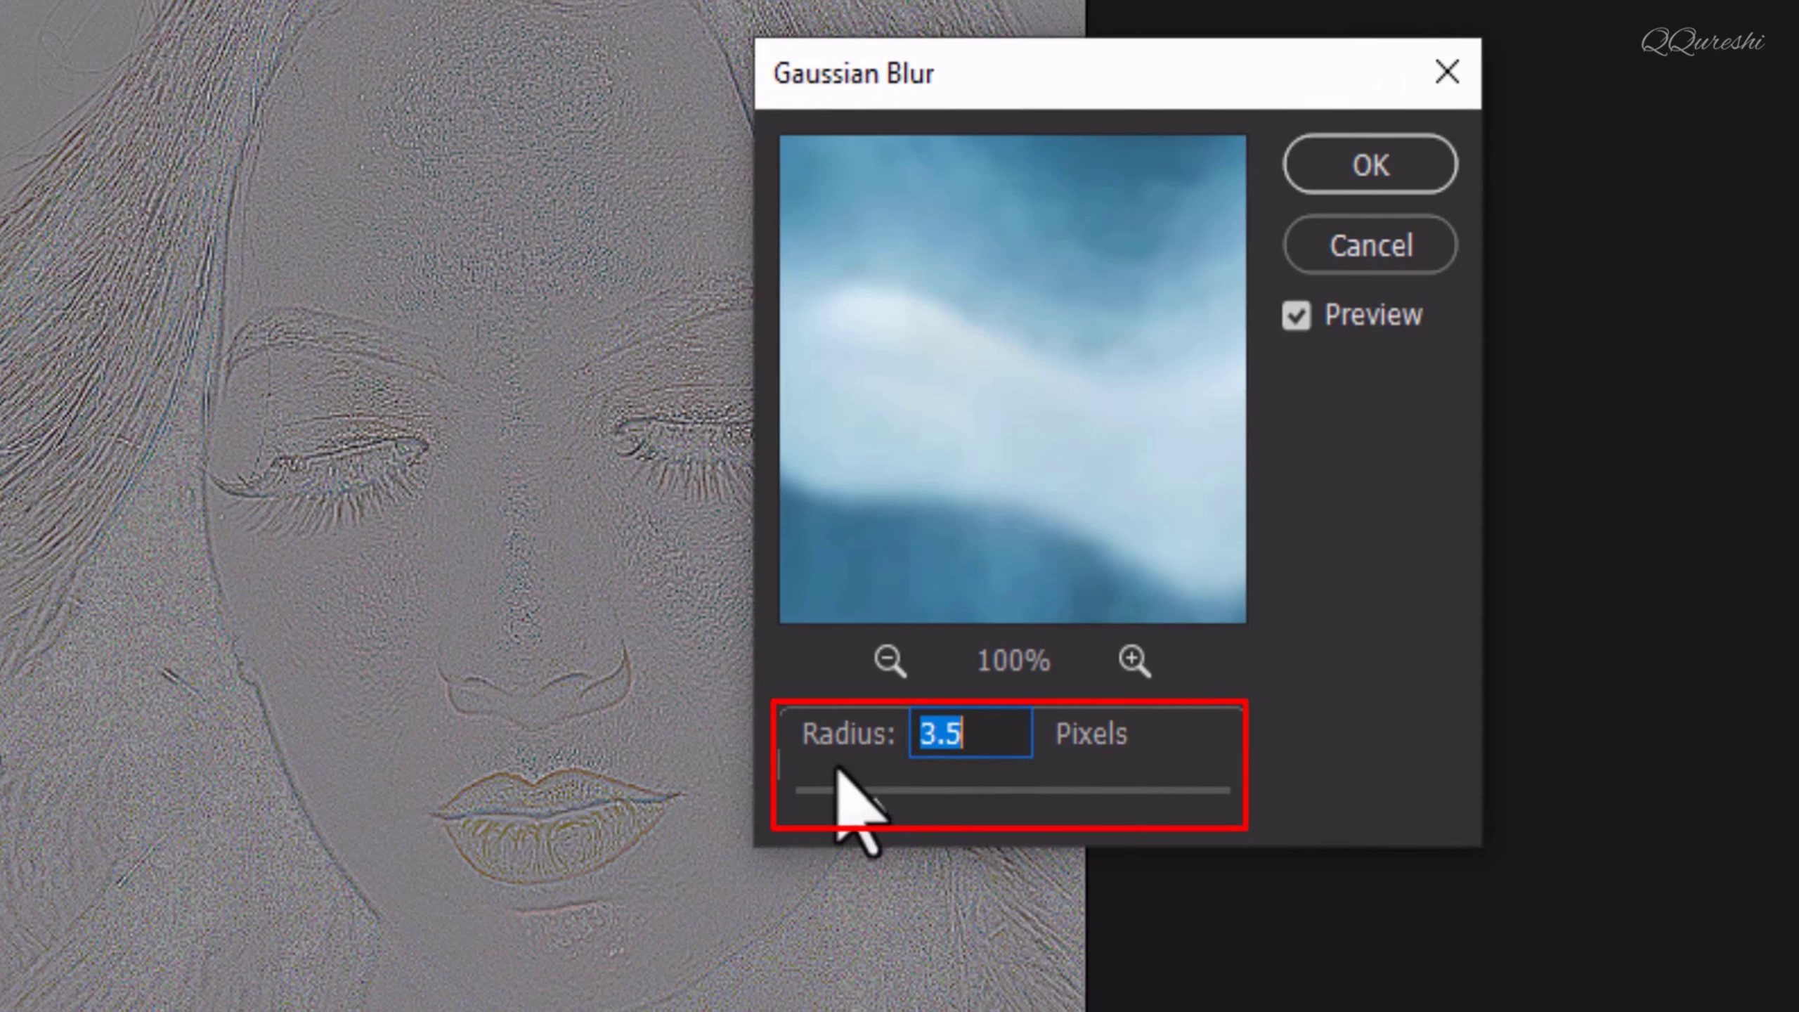
text(20.)
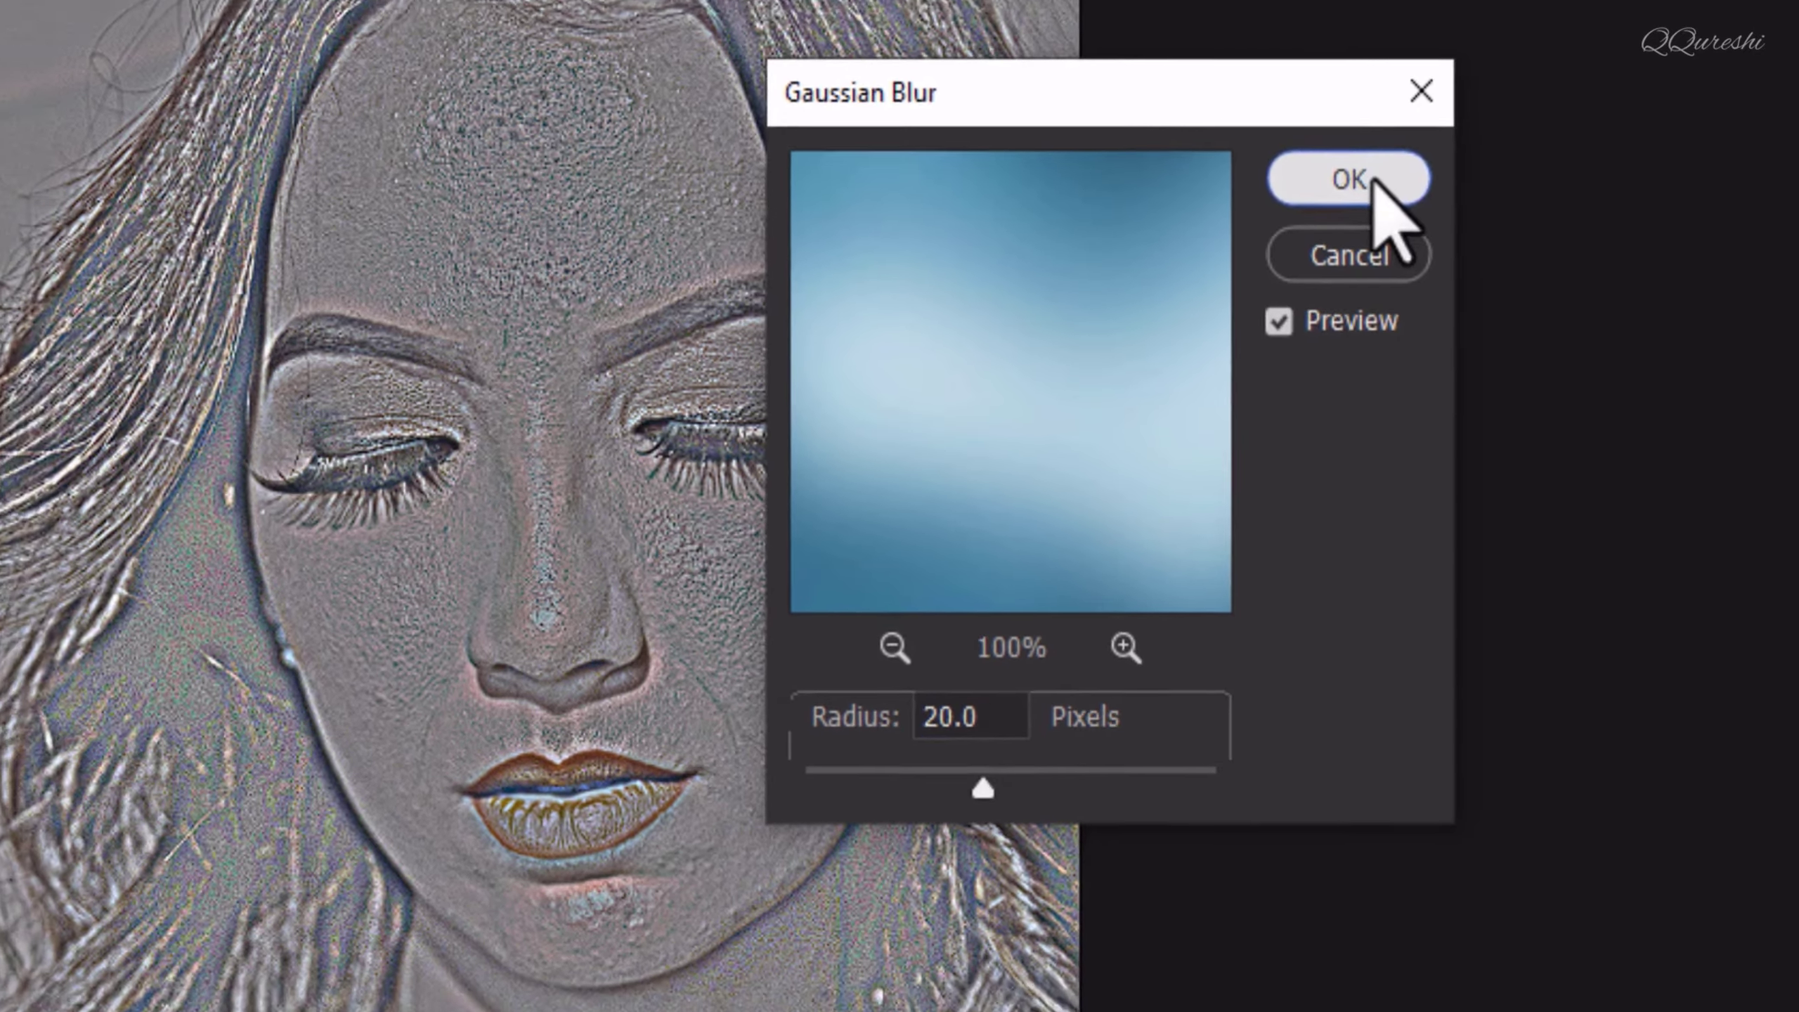
click(1388, 166)
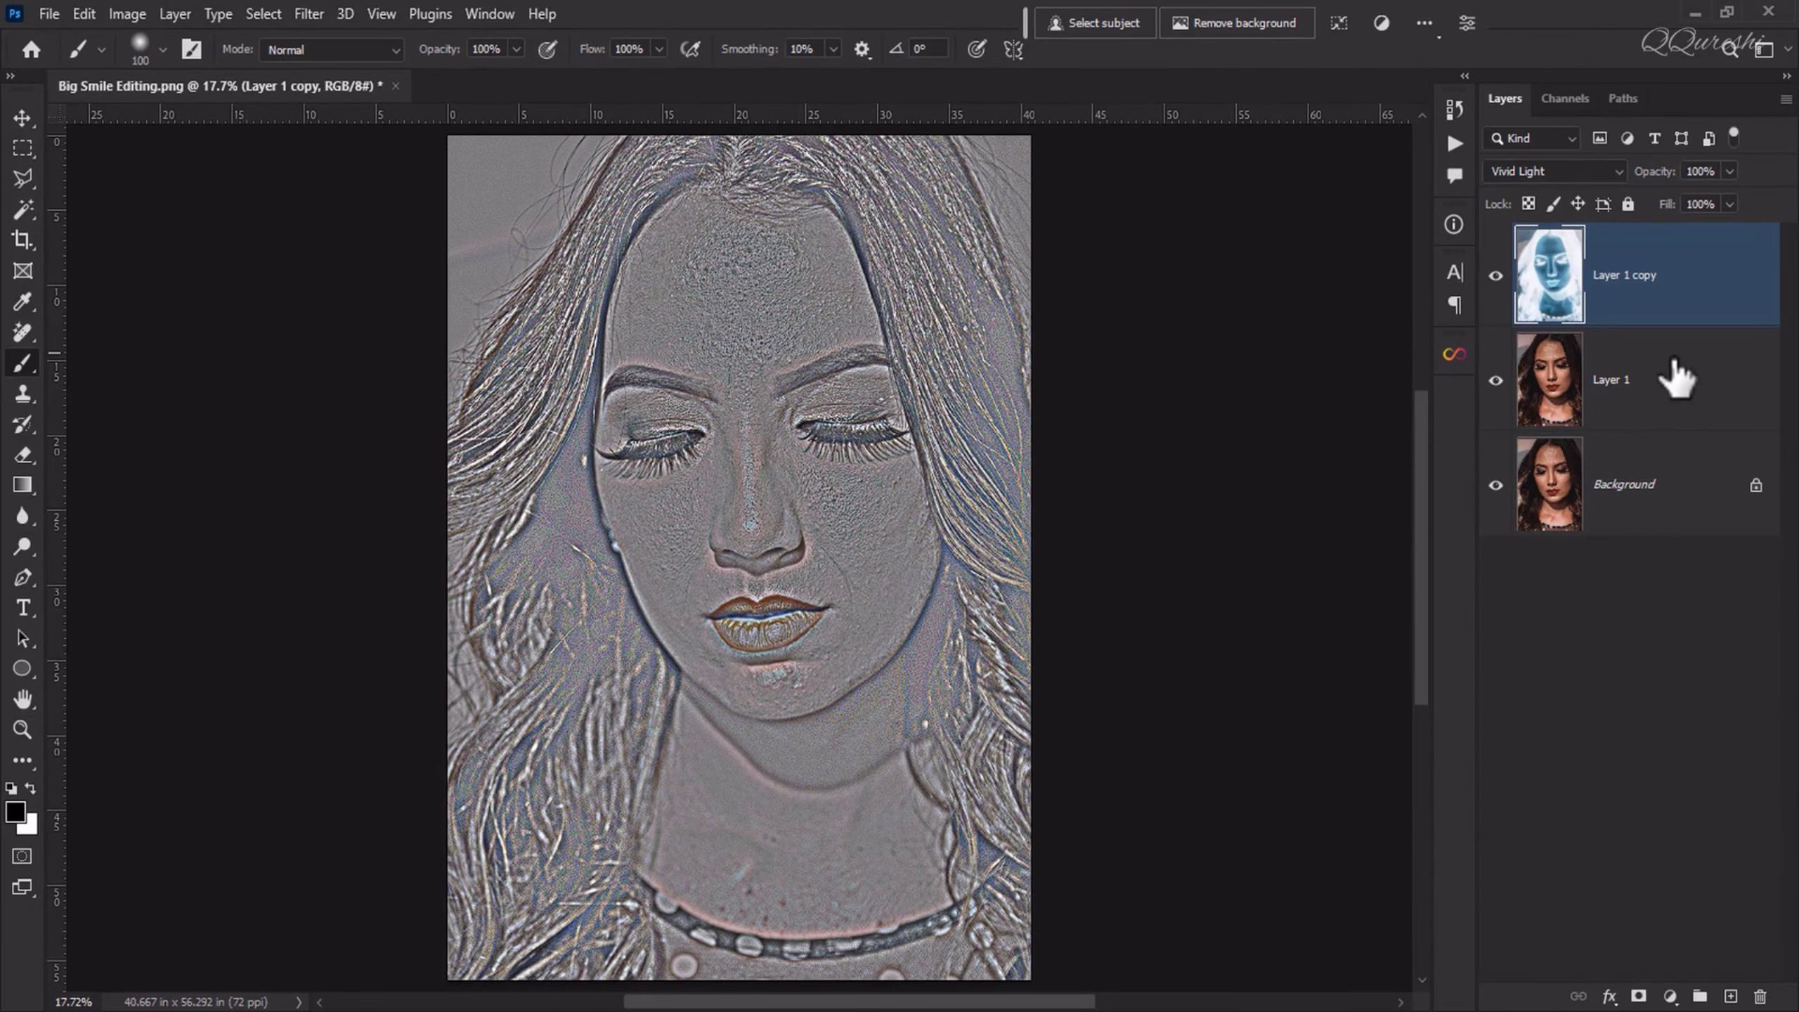
Step: Merge the two duplicate layers above the Background and reduce the merged layer's saturation to -100 with Hue/Saturation
ctrl+click(1650, 388)
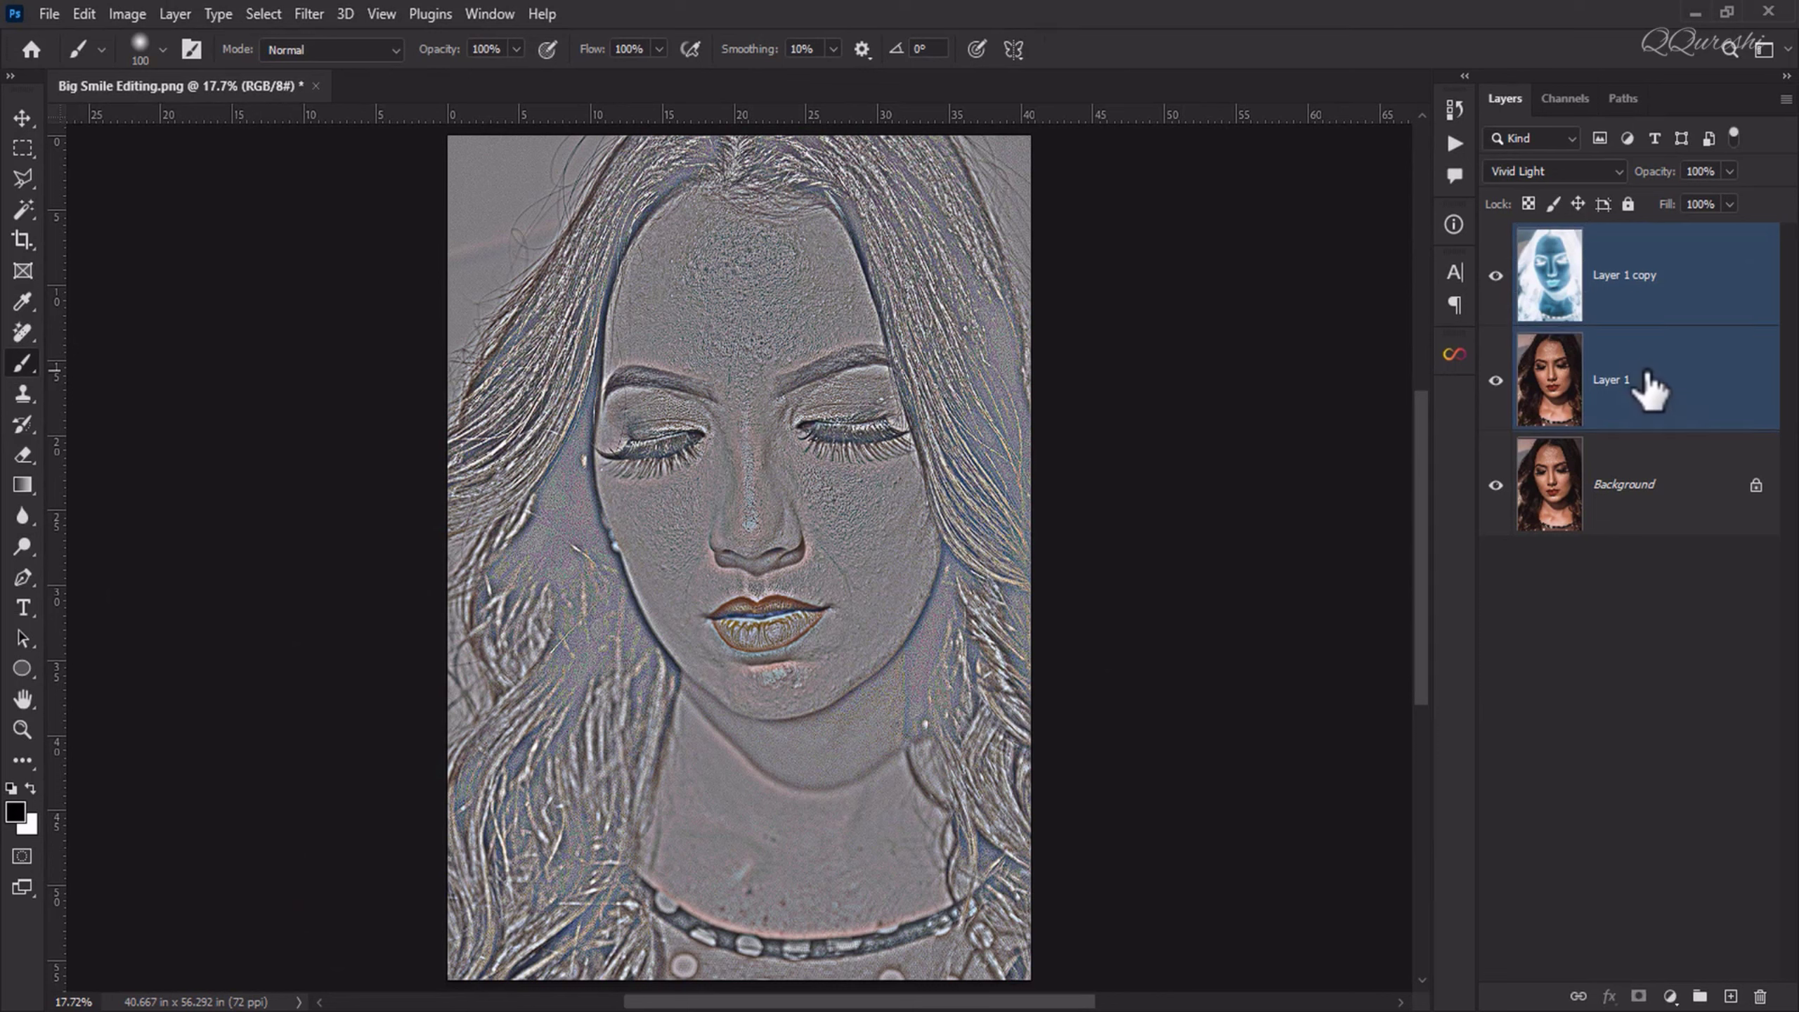
key(ctrl+e)
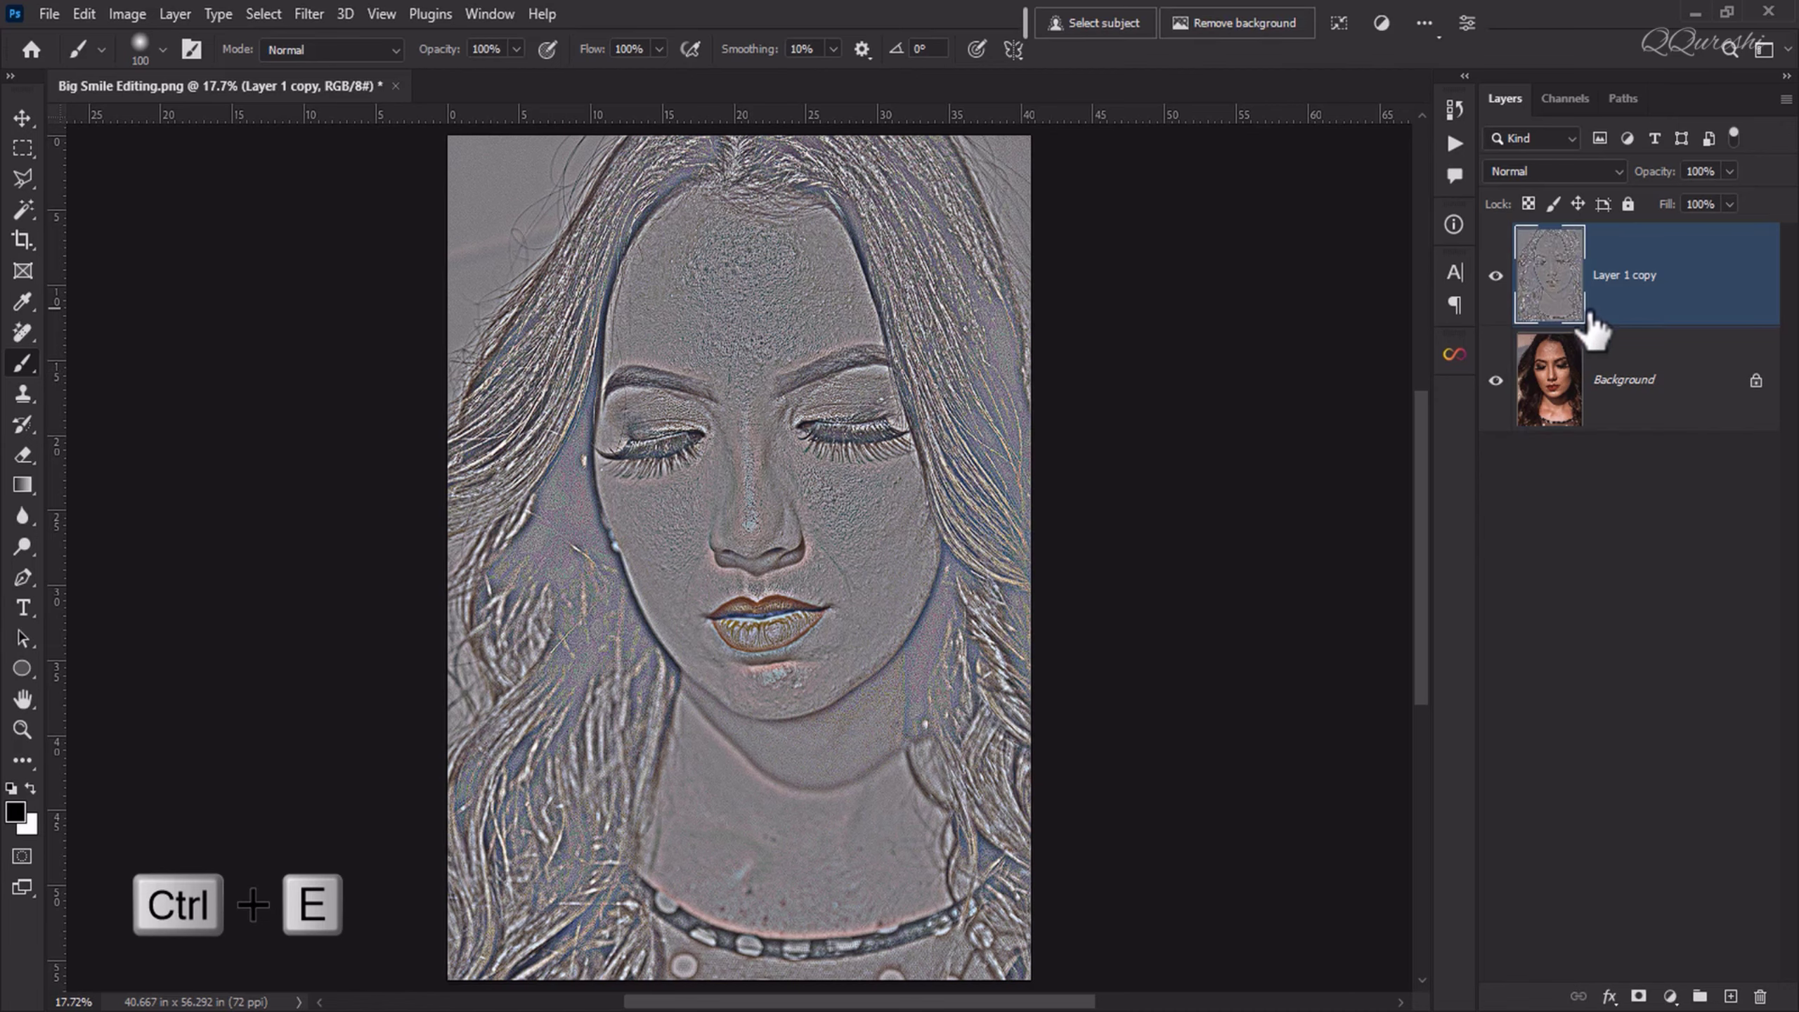
click(124, 14)
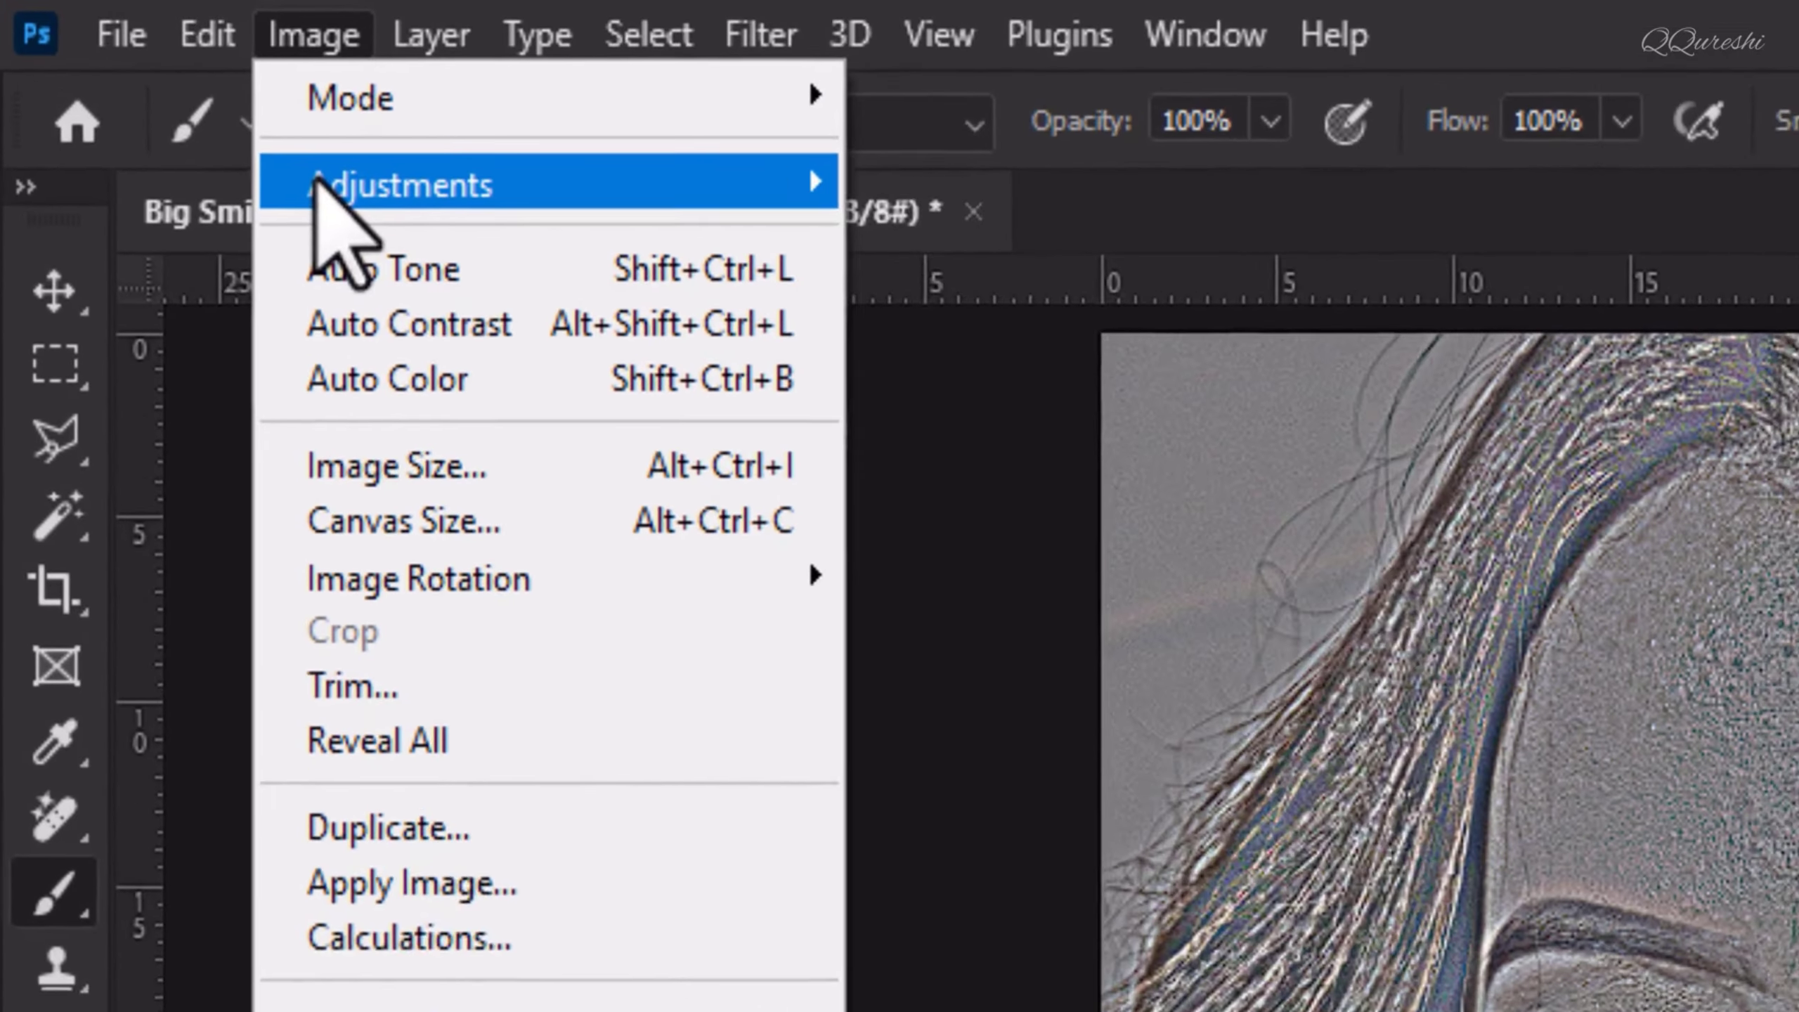
mouse_move(234, 77)
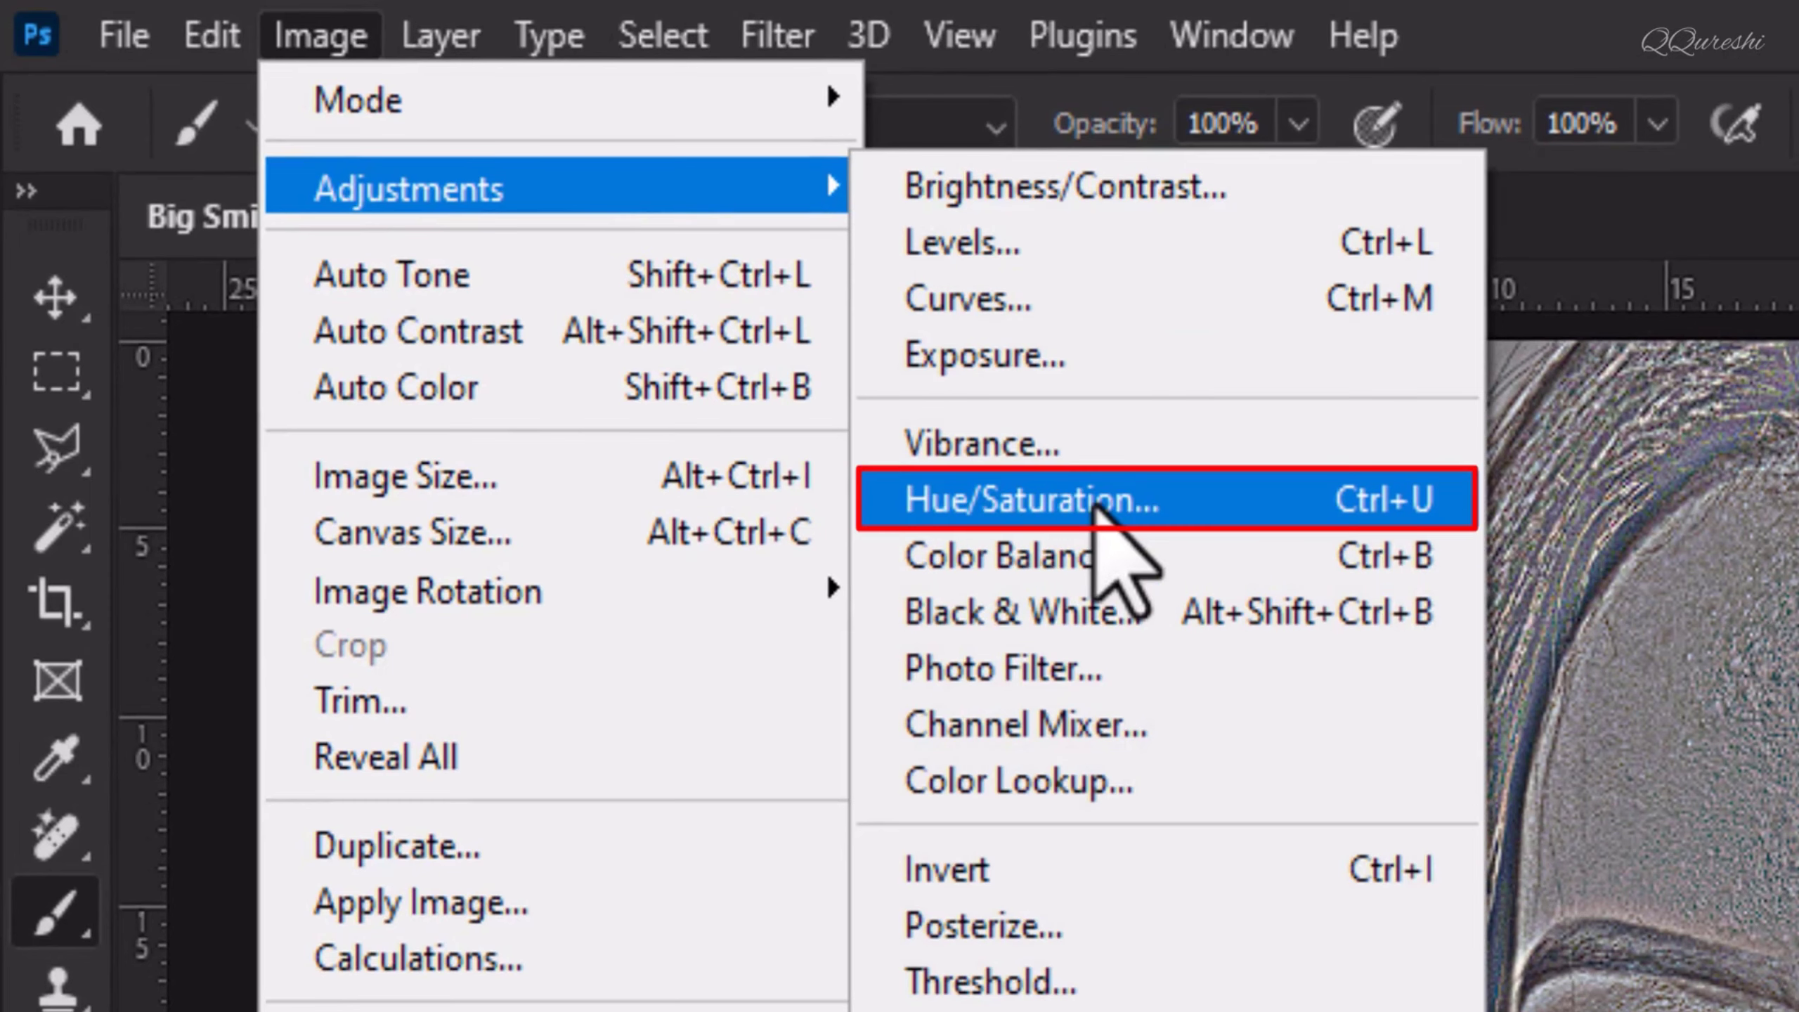
click(1095, 507)
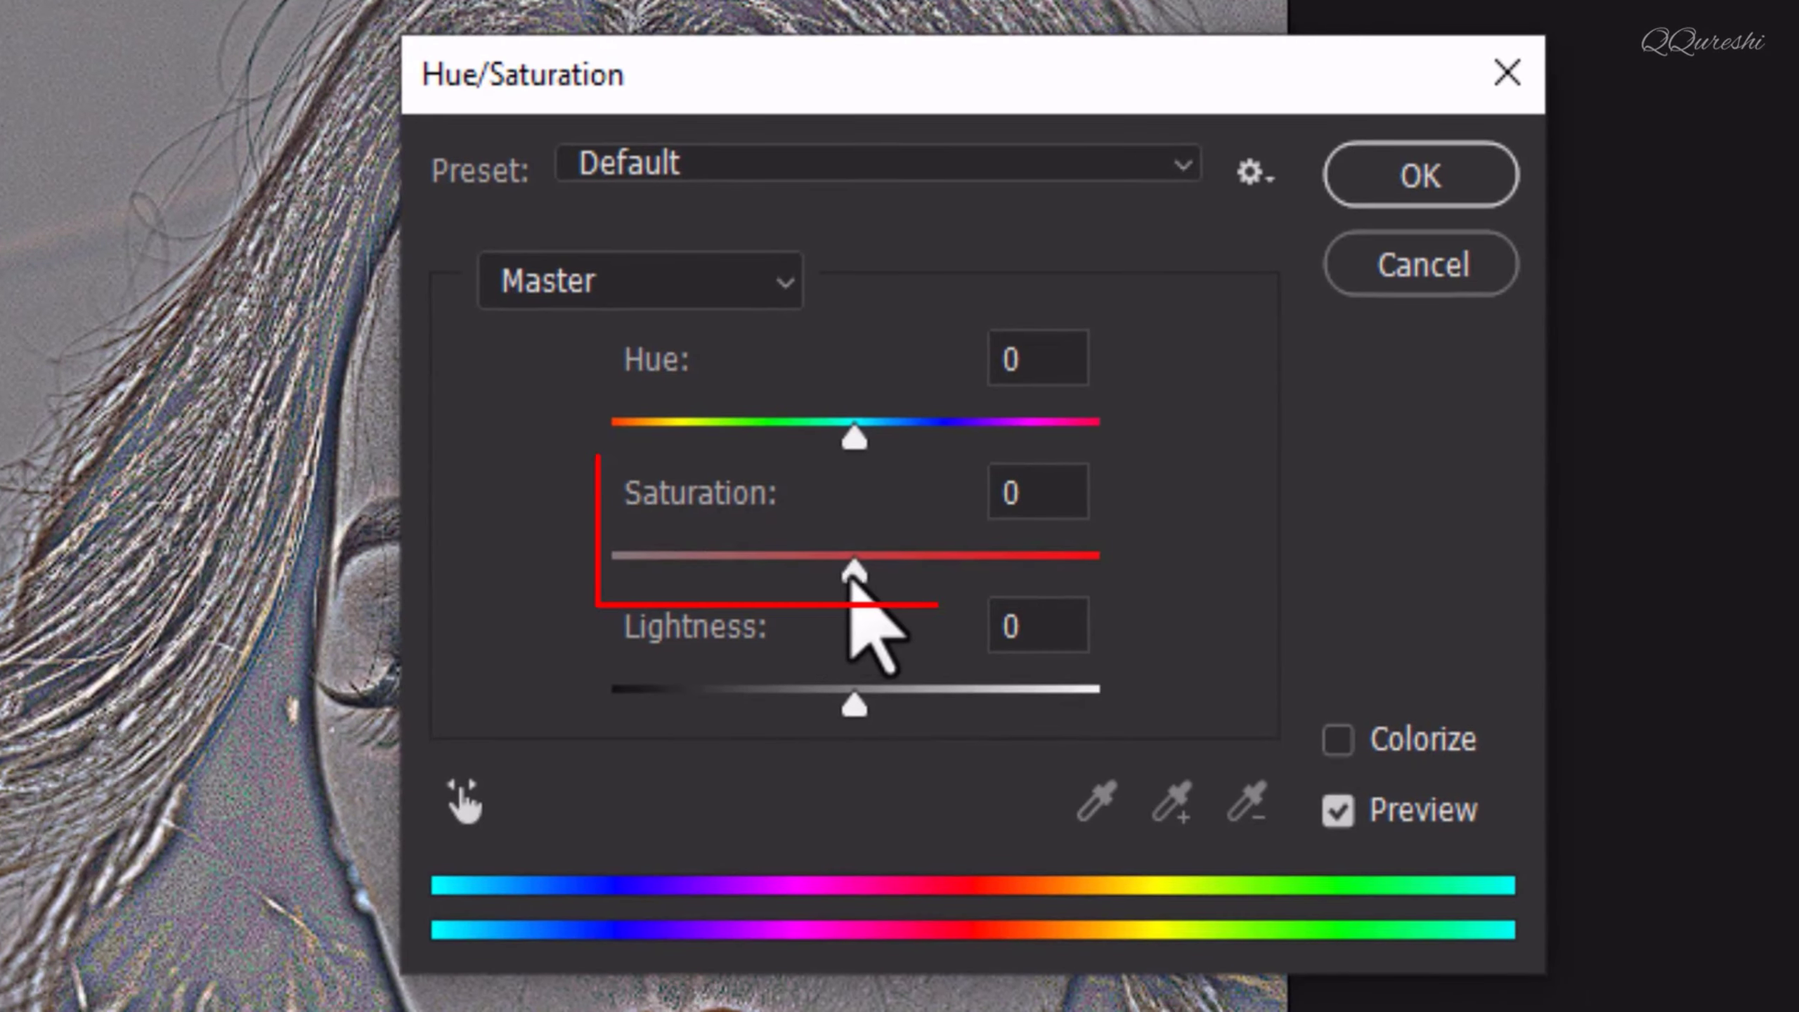
drag(897, 587, 558, 575)
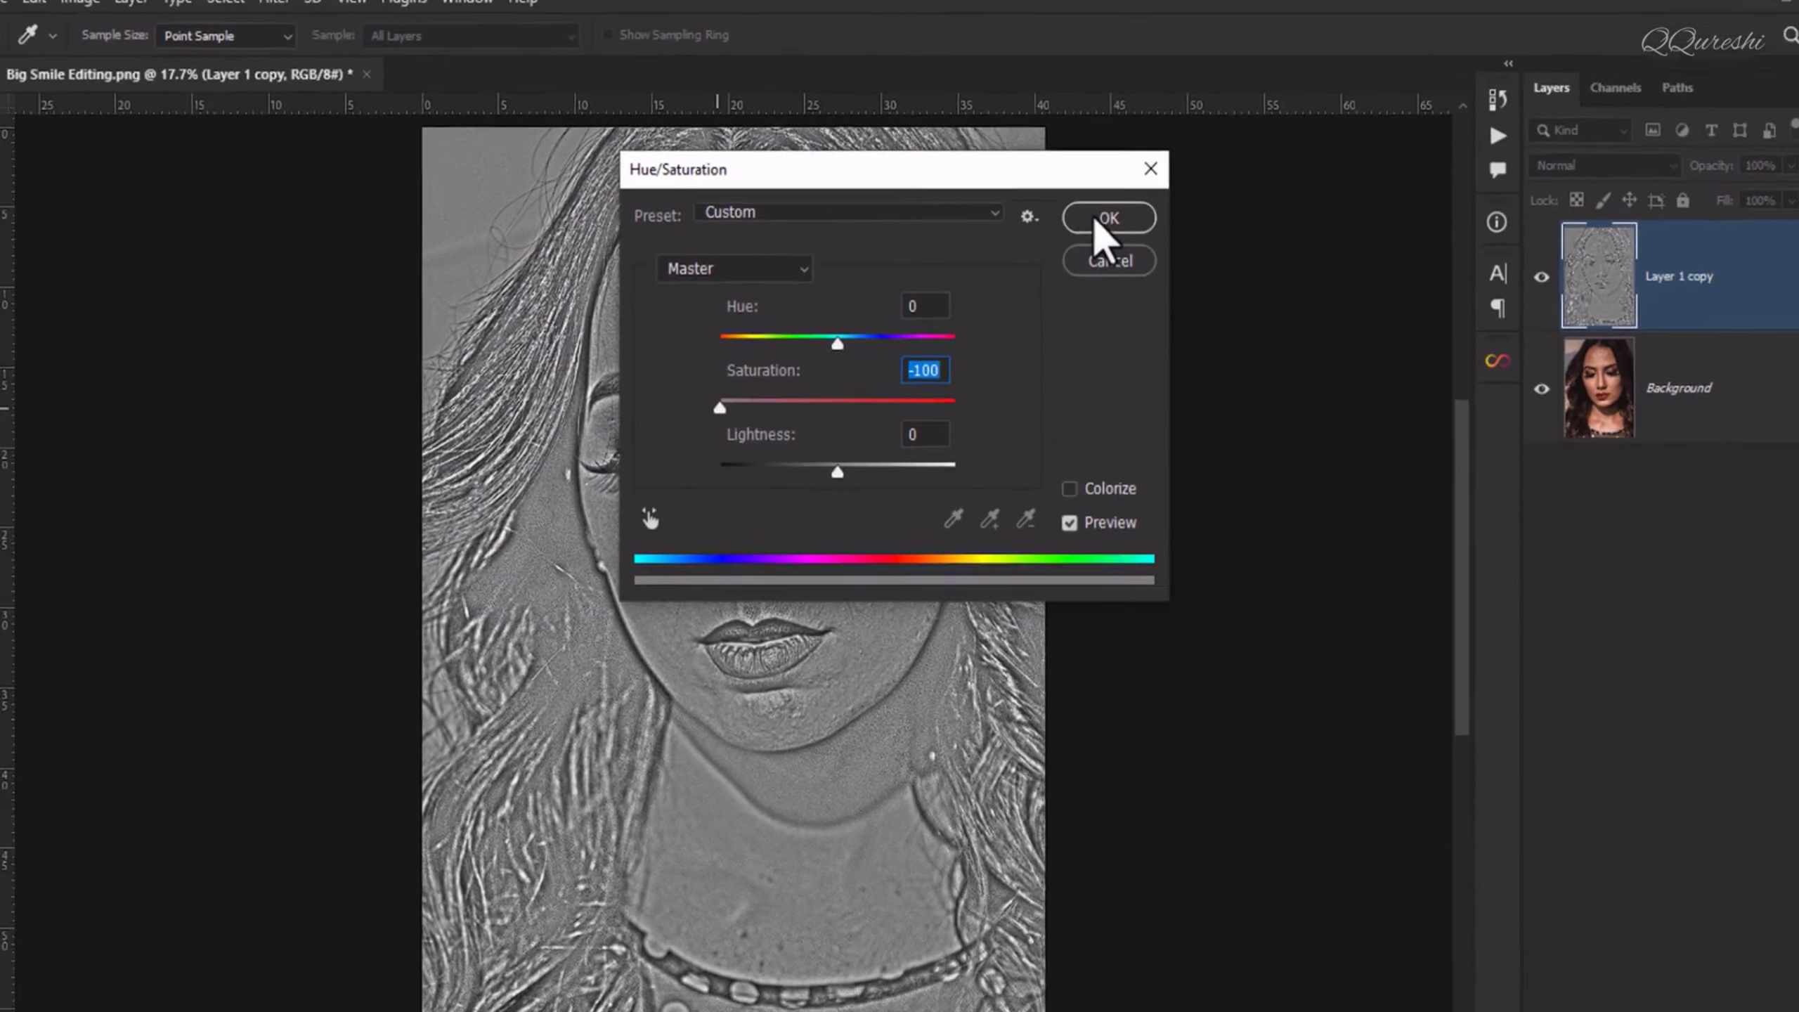
click(1410, 178)
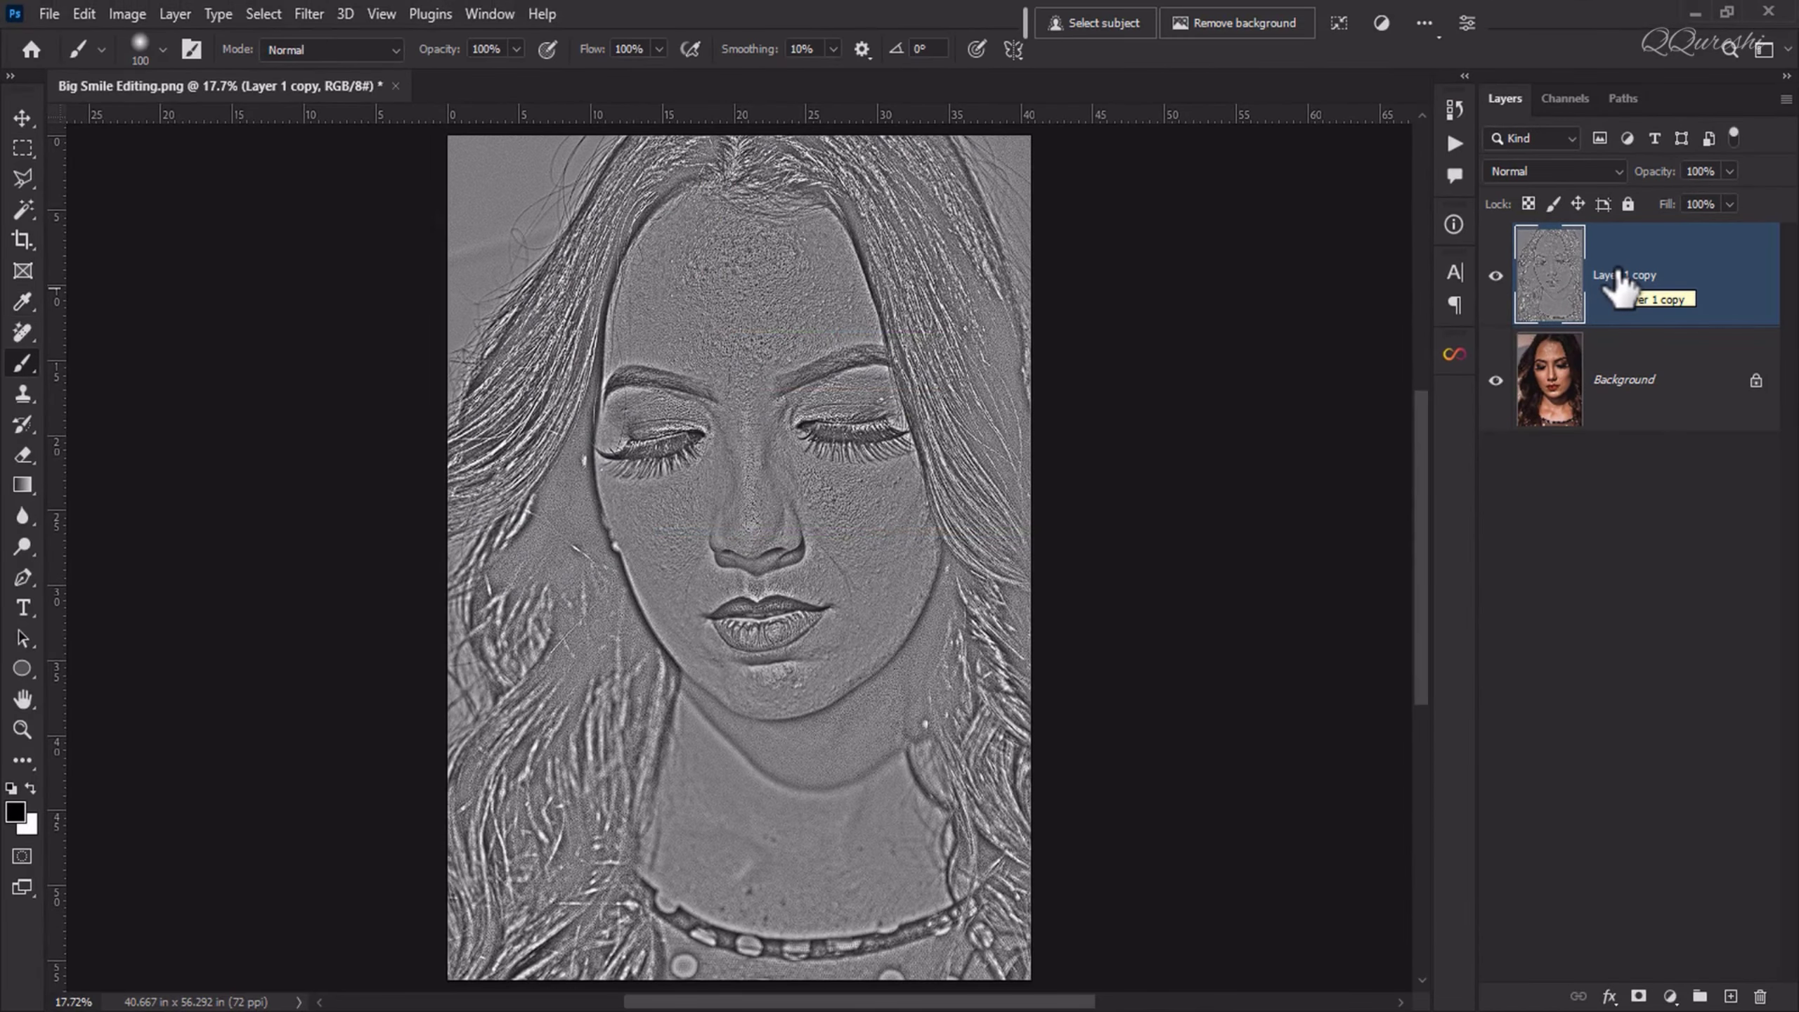
Step: Invert the gray texture layer and apply a Gaussian Blur with a 3.5-pixel radius to it
key(ctrl+i)
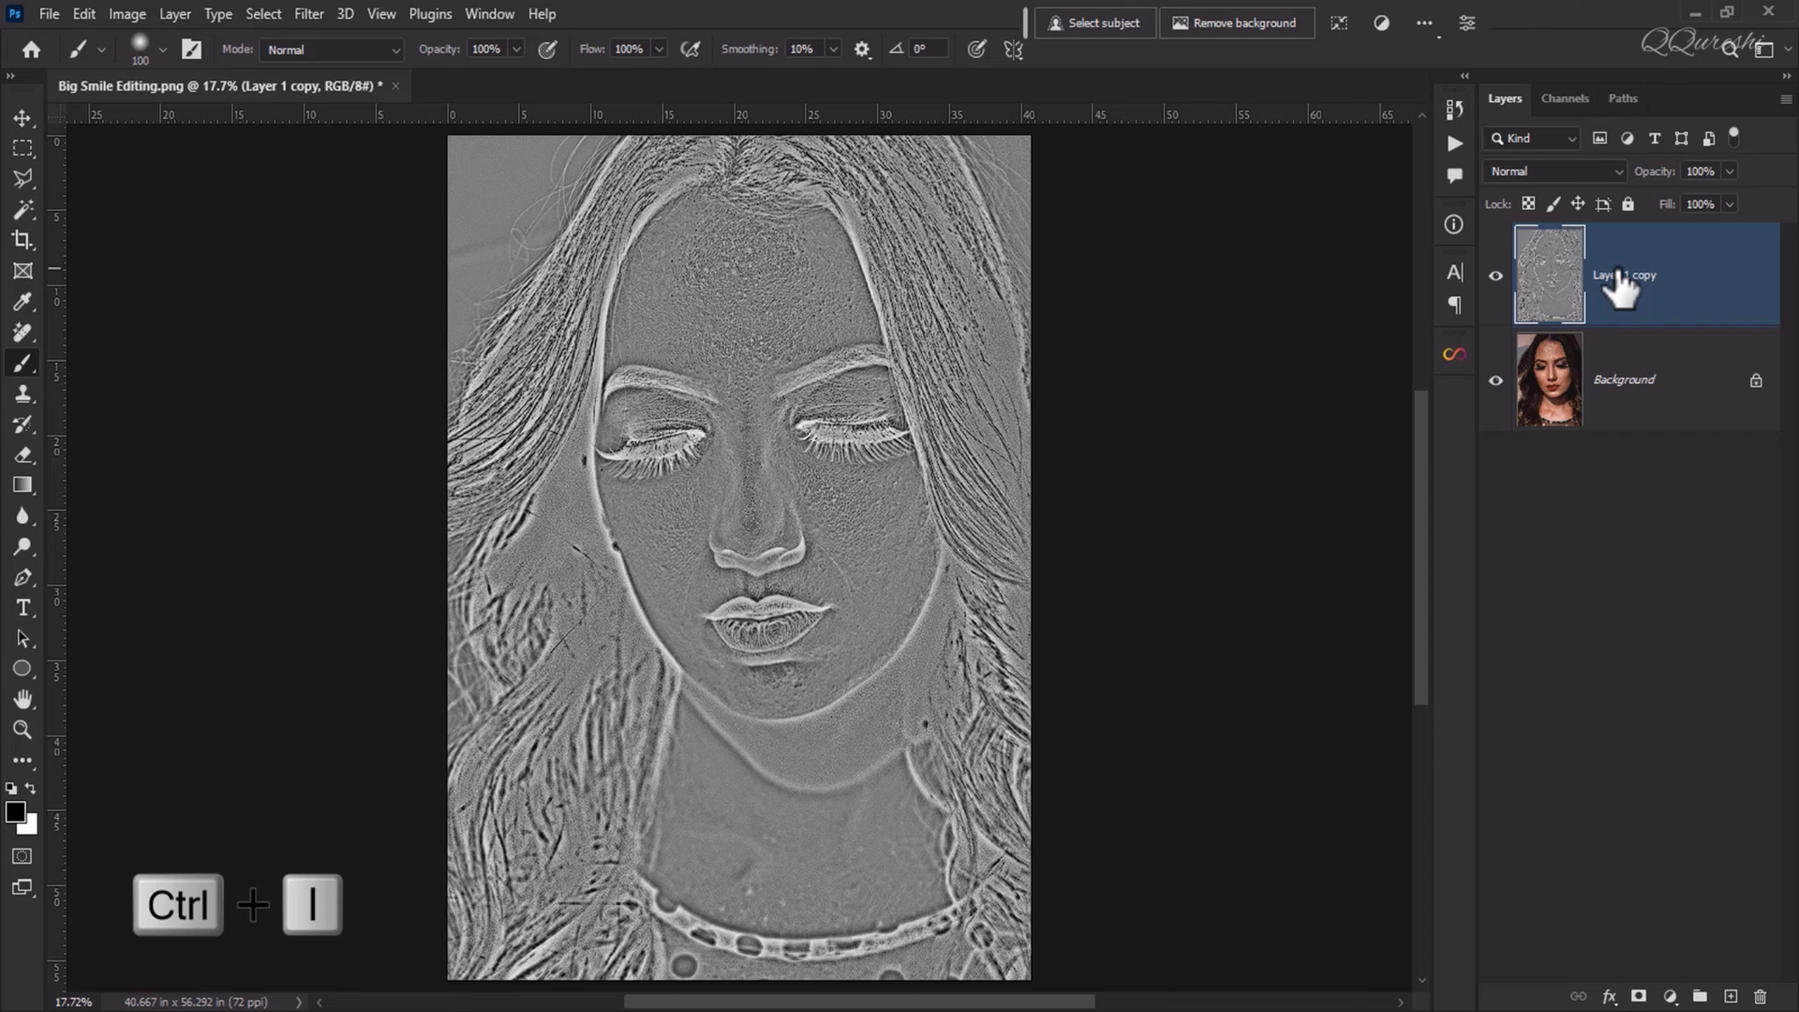
click(309, 15)
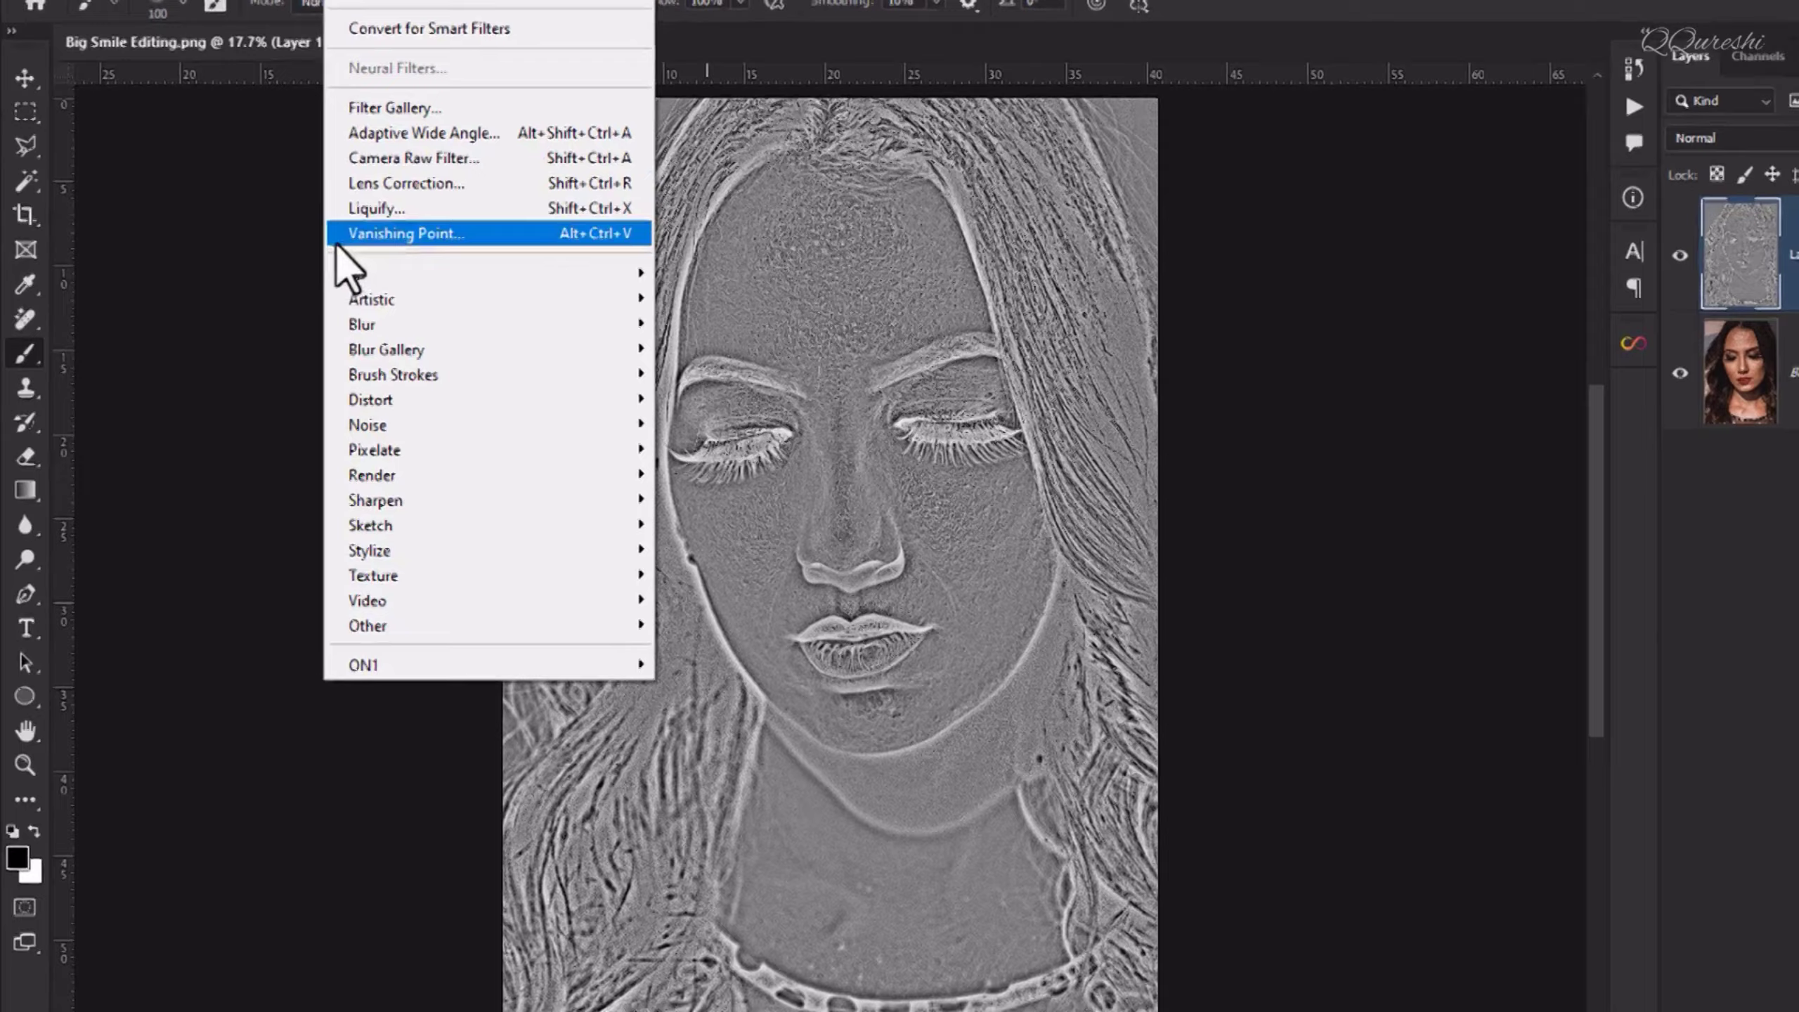
mouse_move(308, 335)
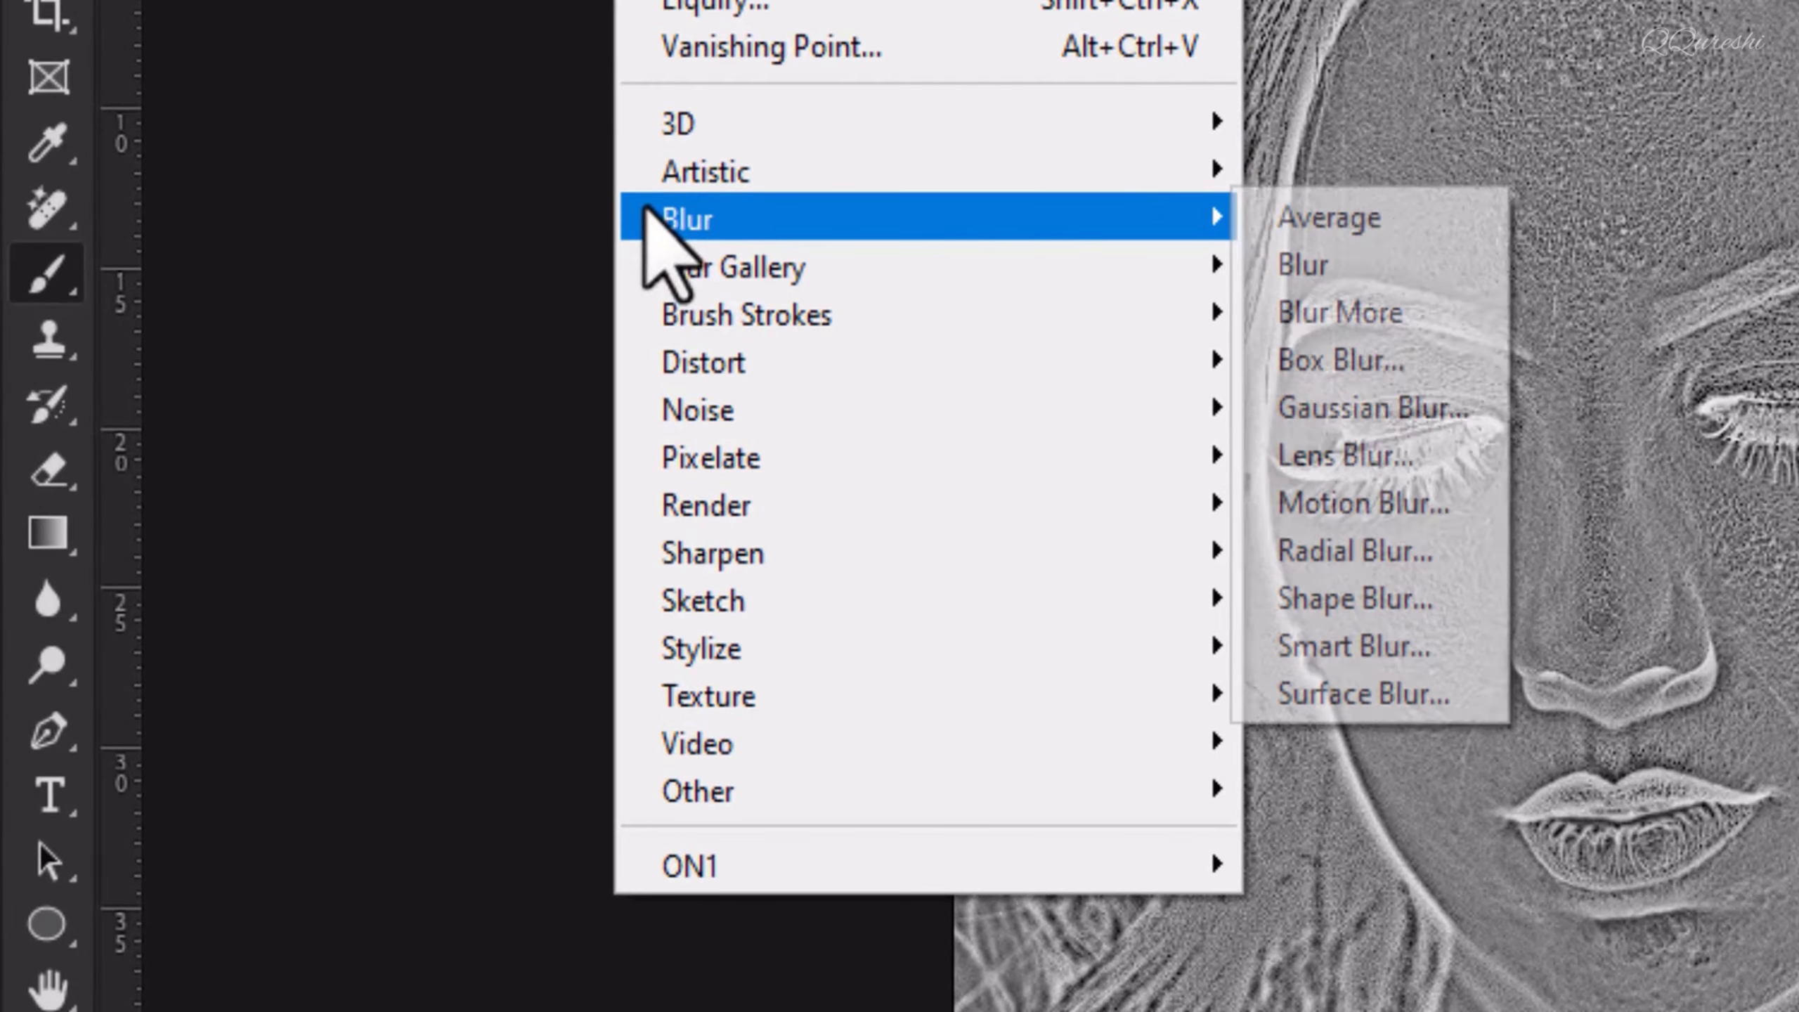
click(1342, 411)
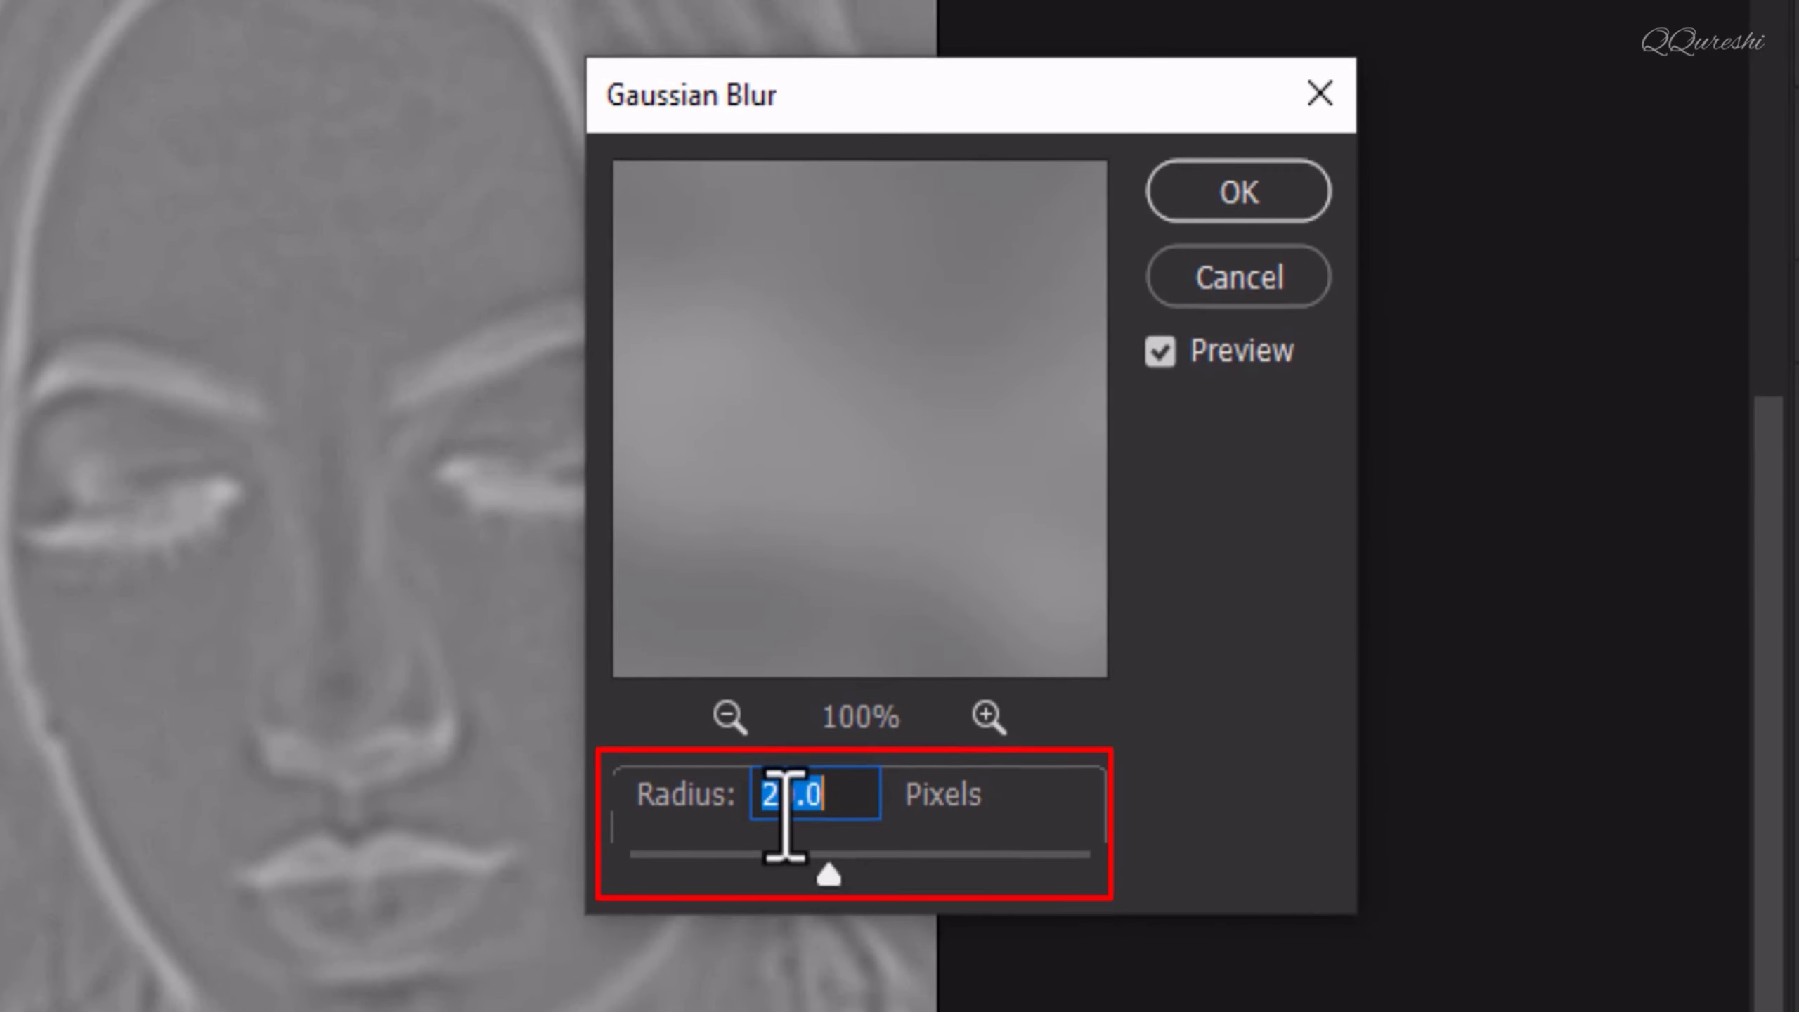
text(3.5)
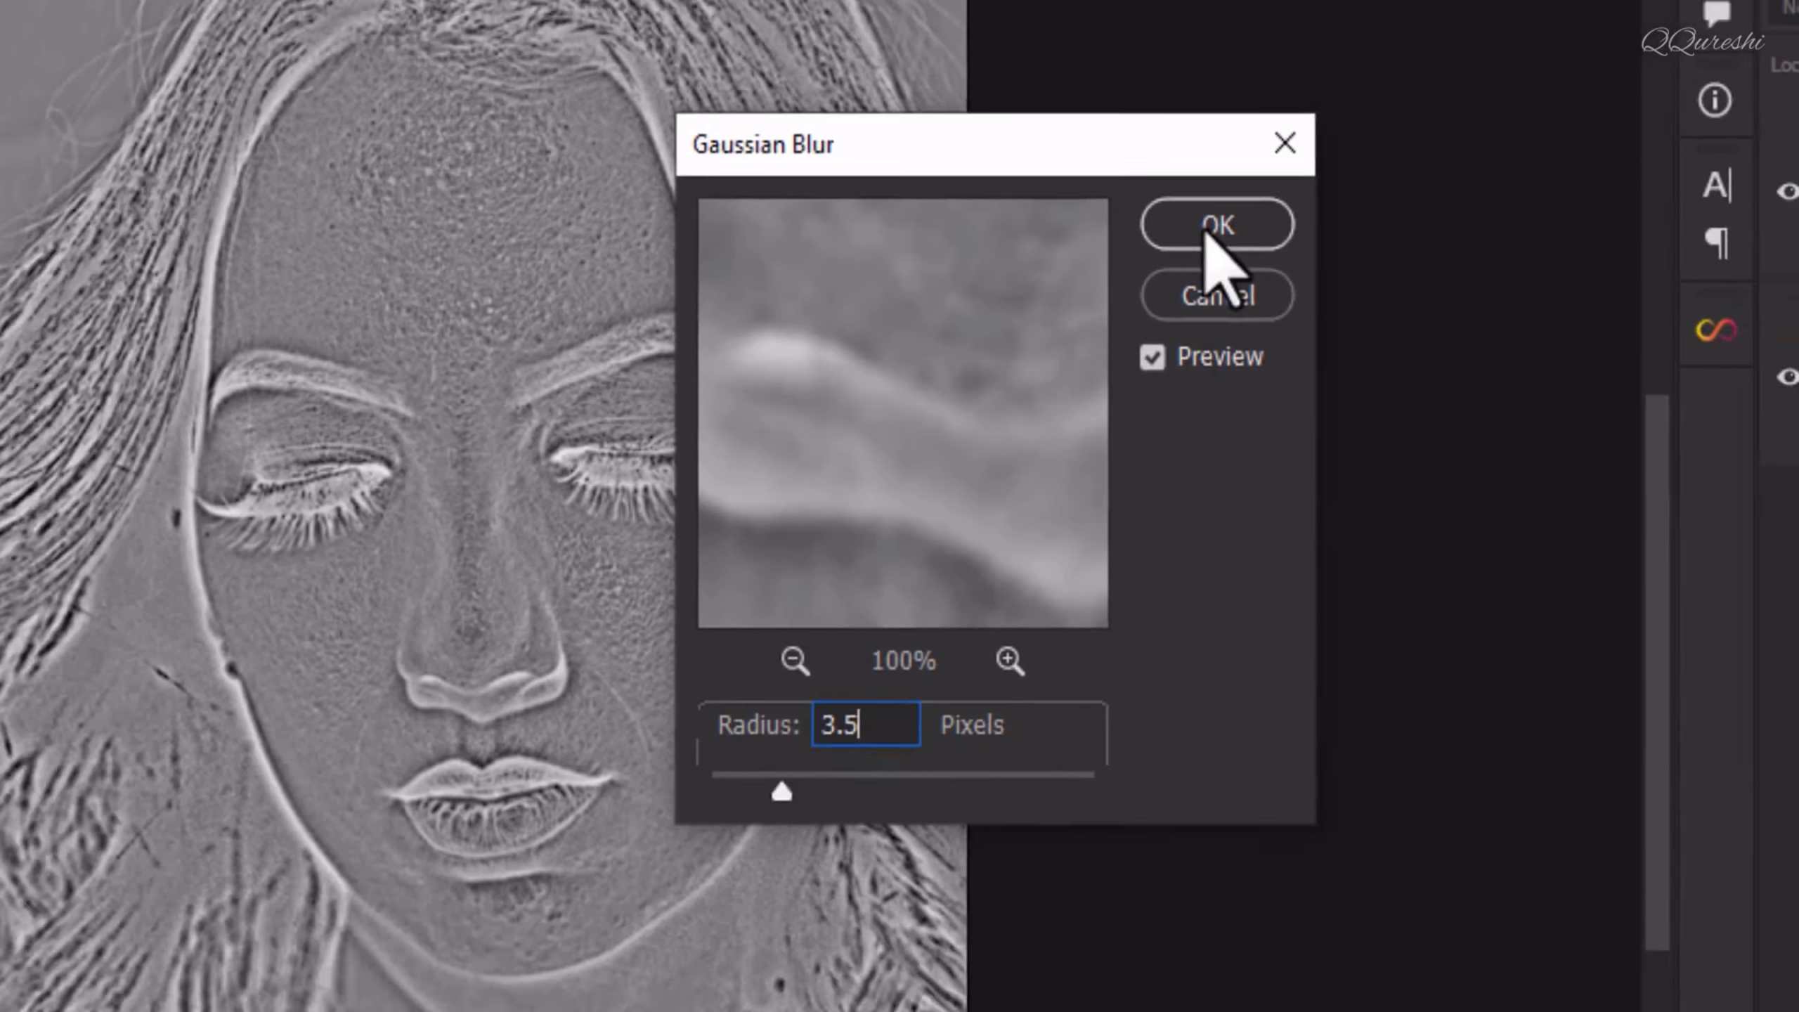
click(1226, 201)
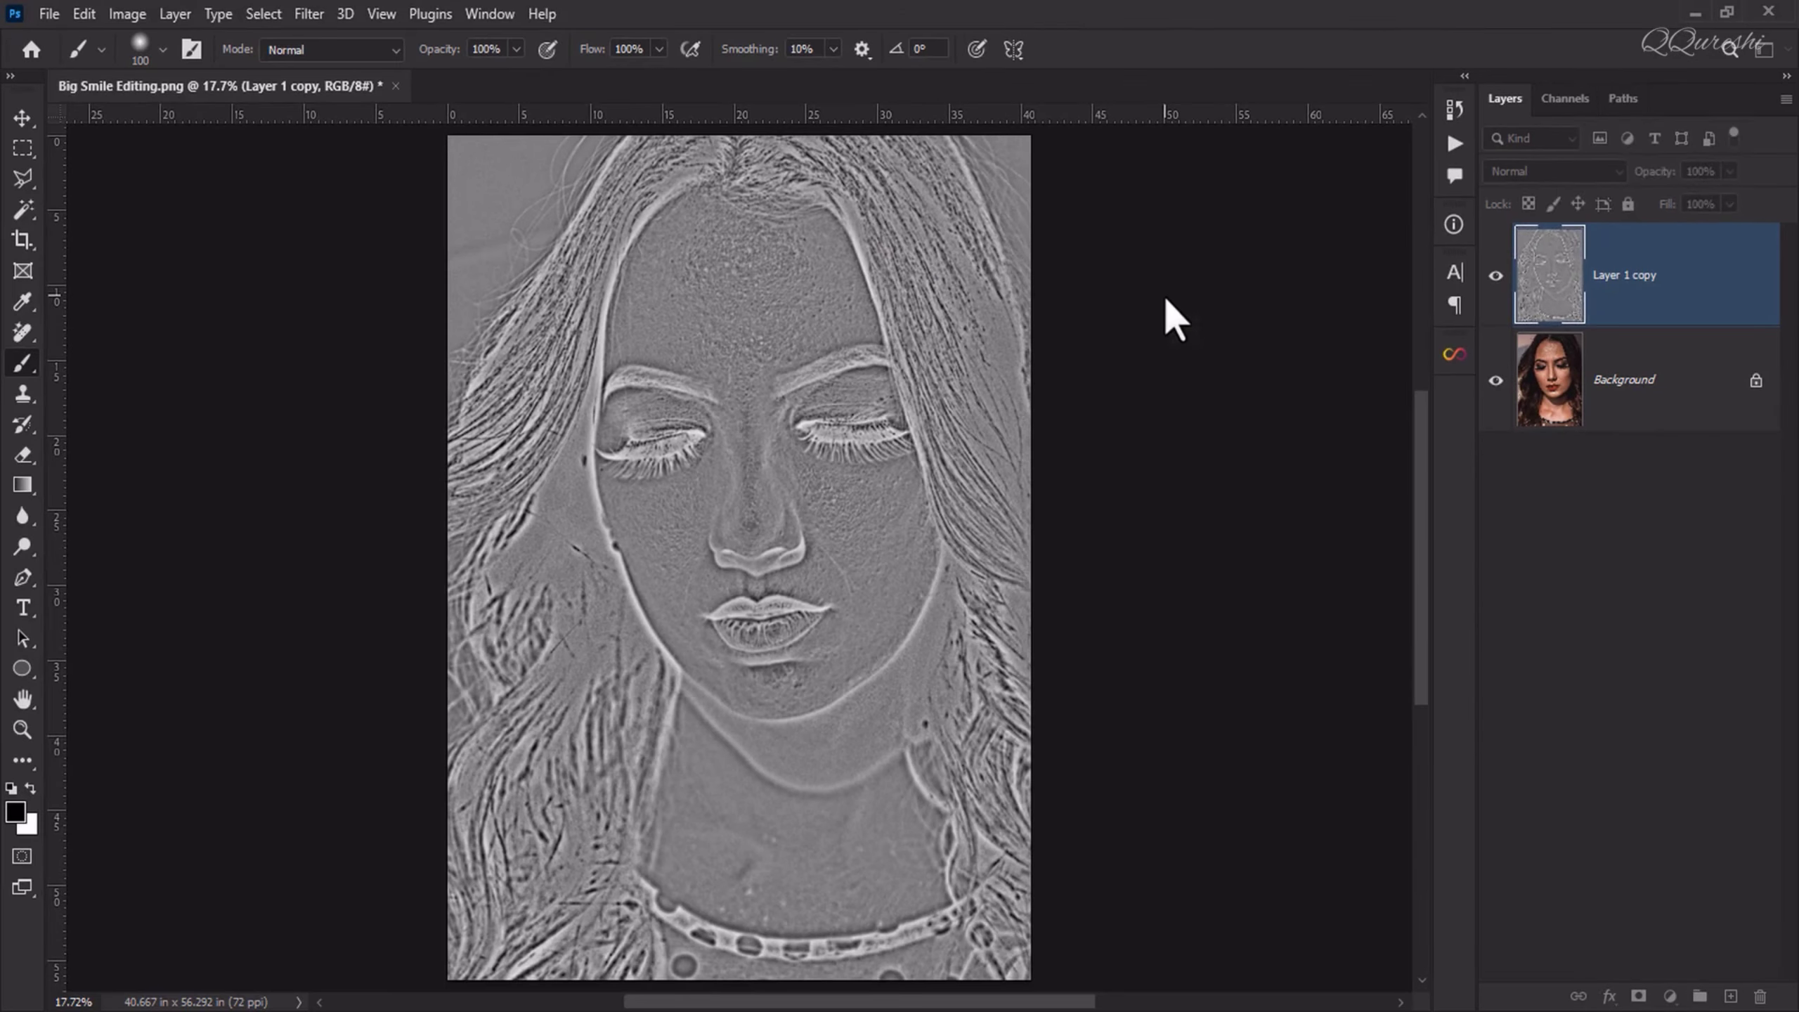
Step: Set the texture layer's blend mode to Overlay and add a layer mask inverted to black
click(1523, 172)
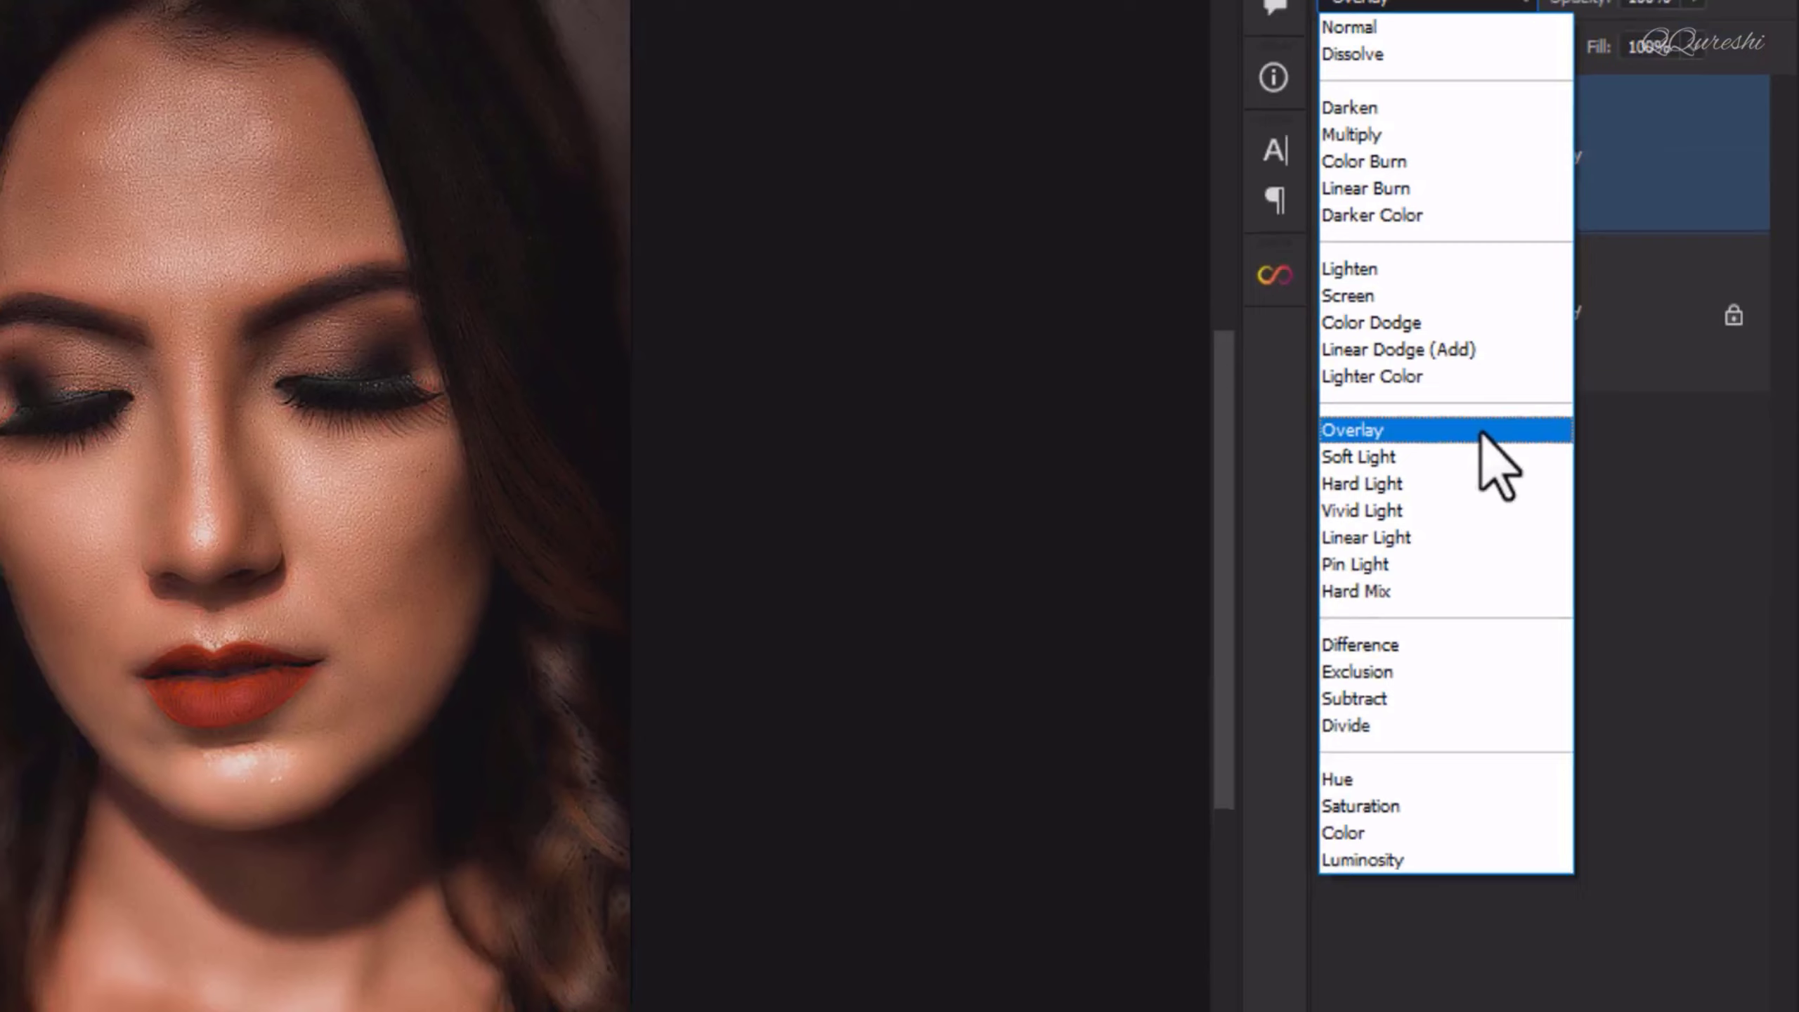
click(1101, 341)
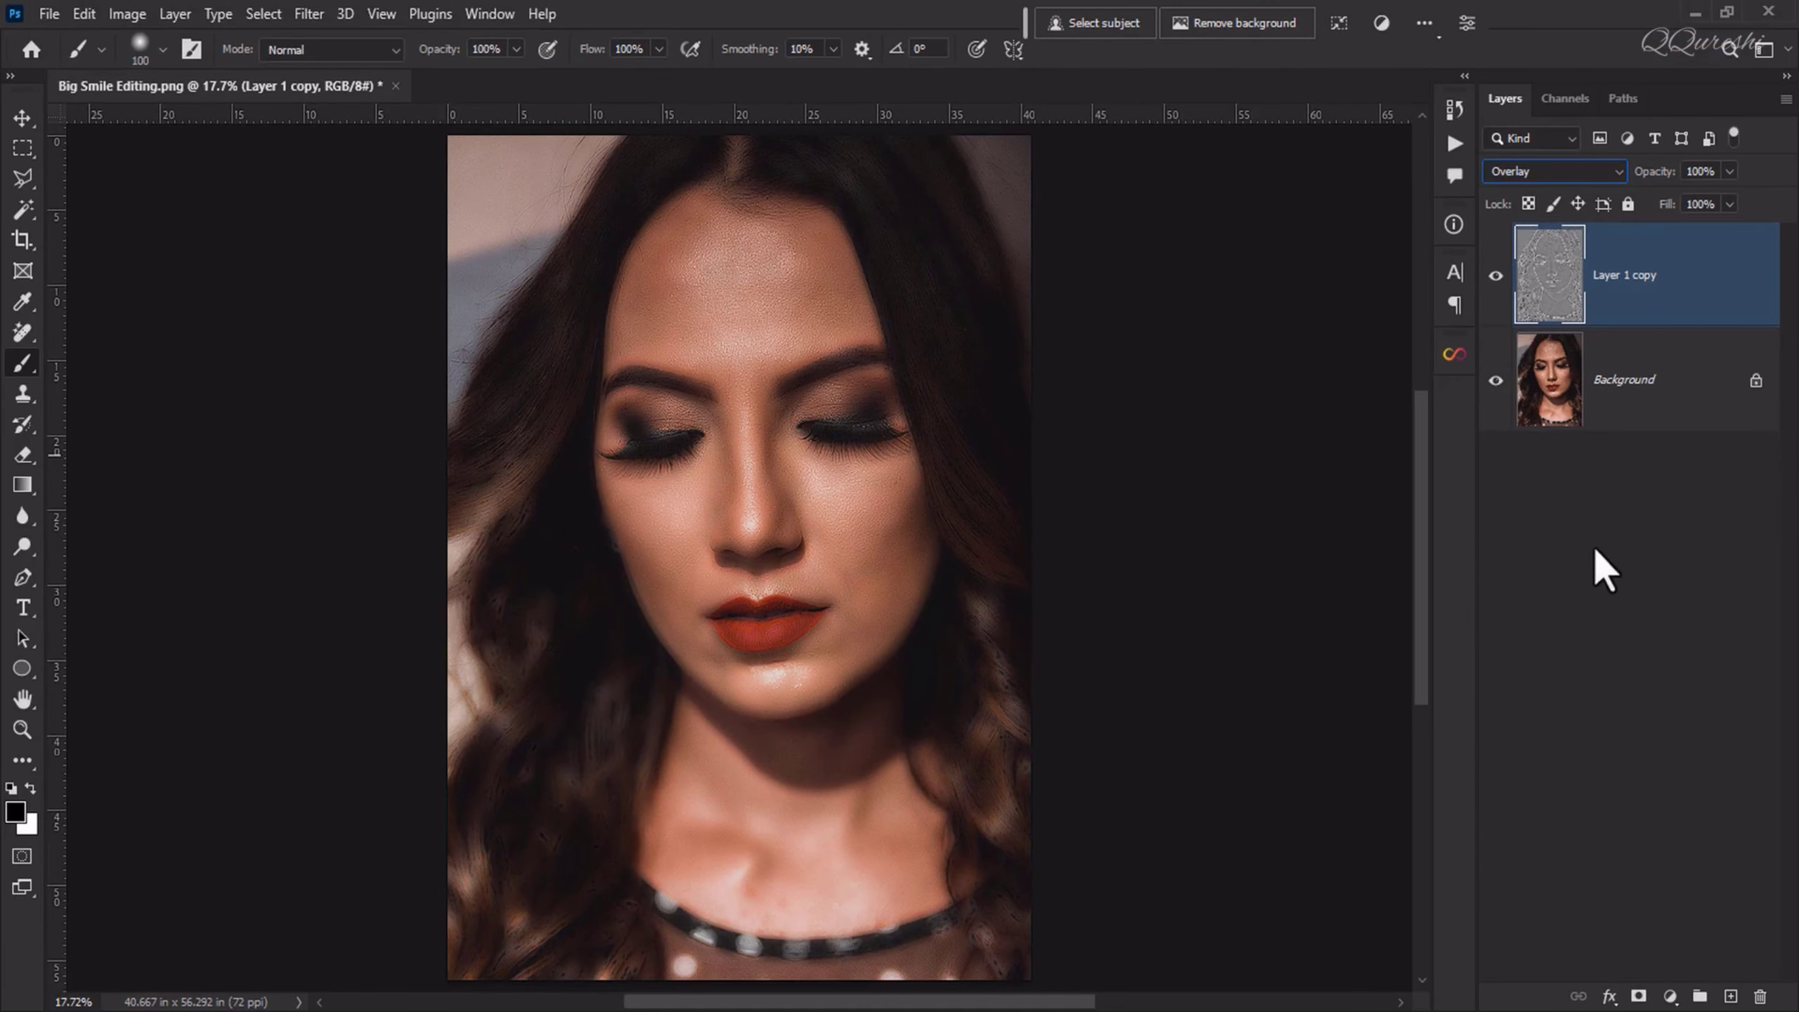
click(1639, 996)
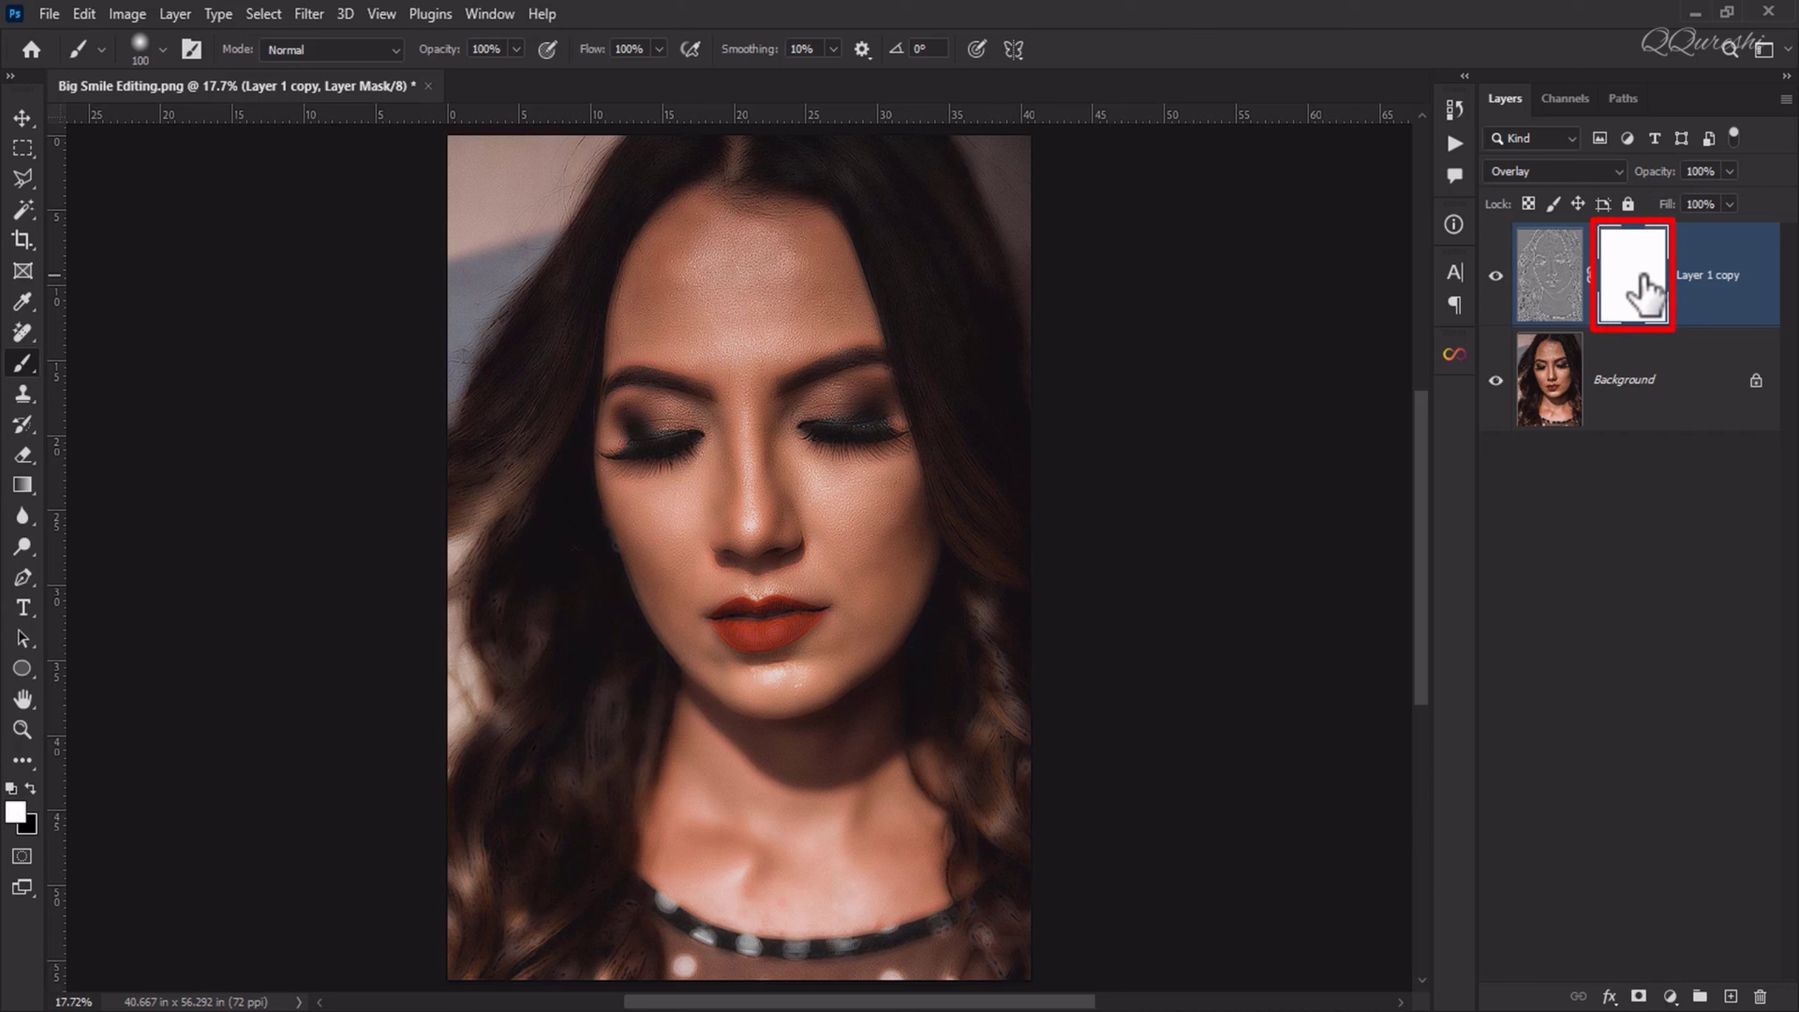
key(ctrl+i)
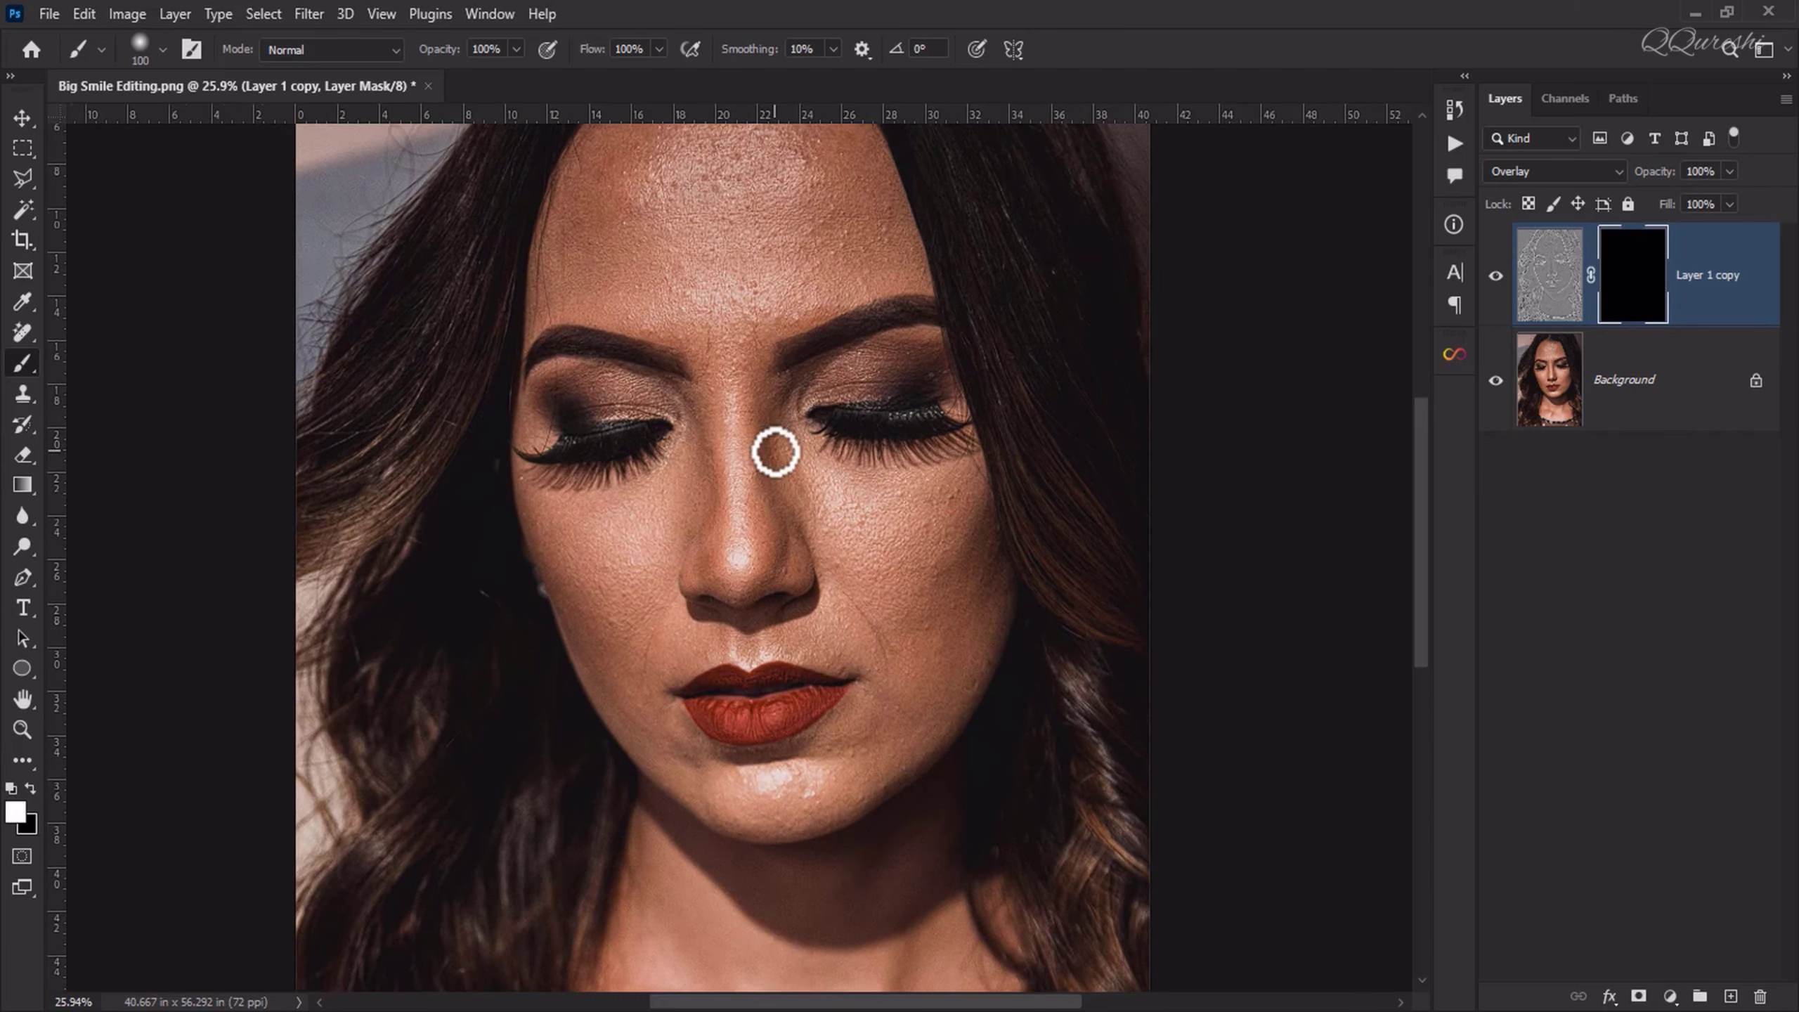
Step: Paint white over the forehead, nose, cheeks and chin on Layer 1 copy's mask with the Brush tool at sizes 300 and 200
scroll(775, 445, up, 2)
scroll(750, 330, up, 1)
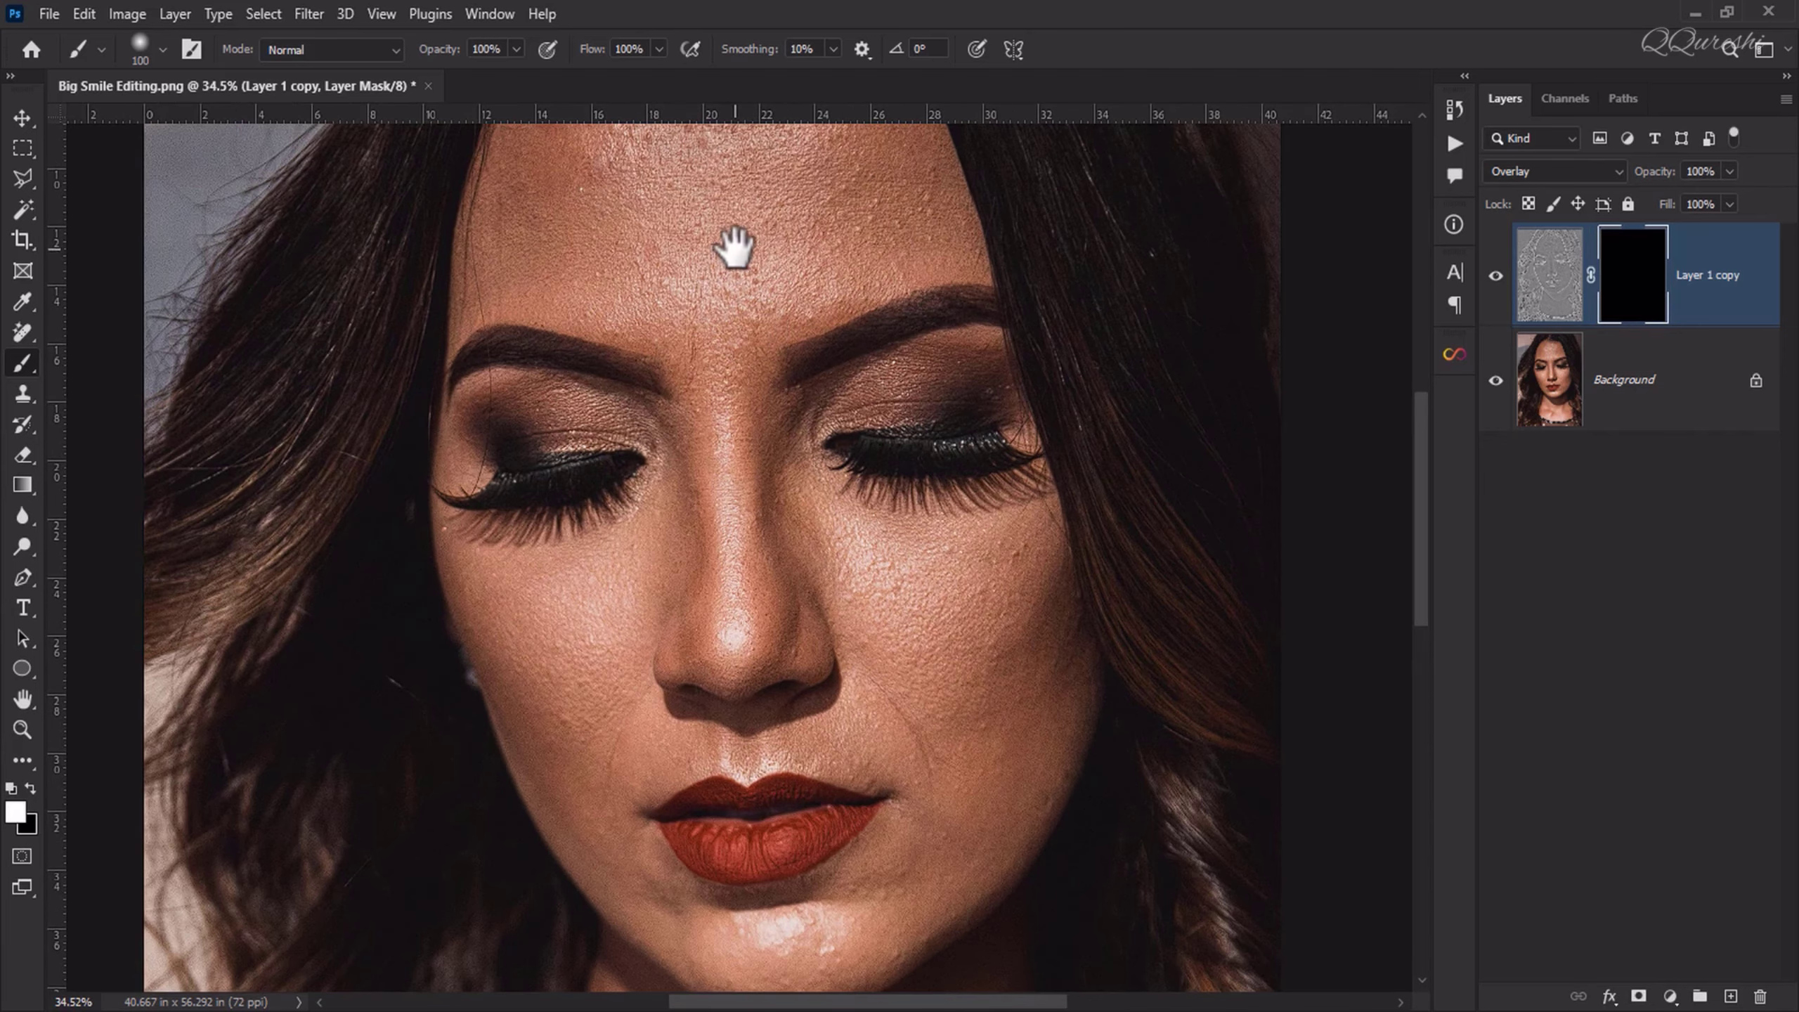
drag(734, 249, 755, 400)
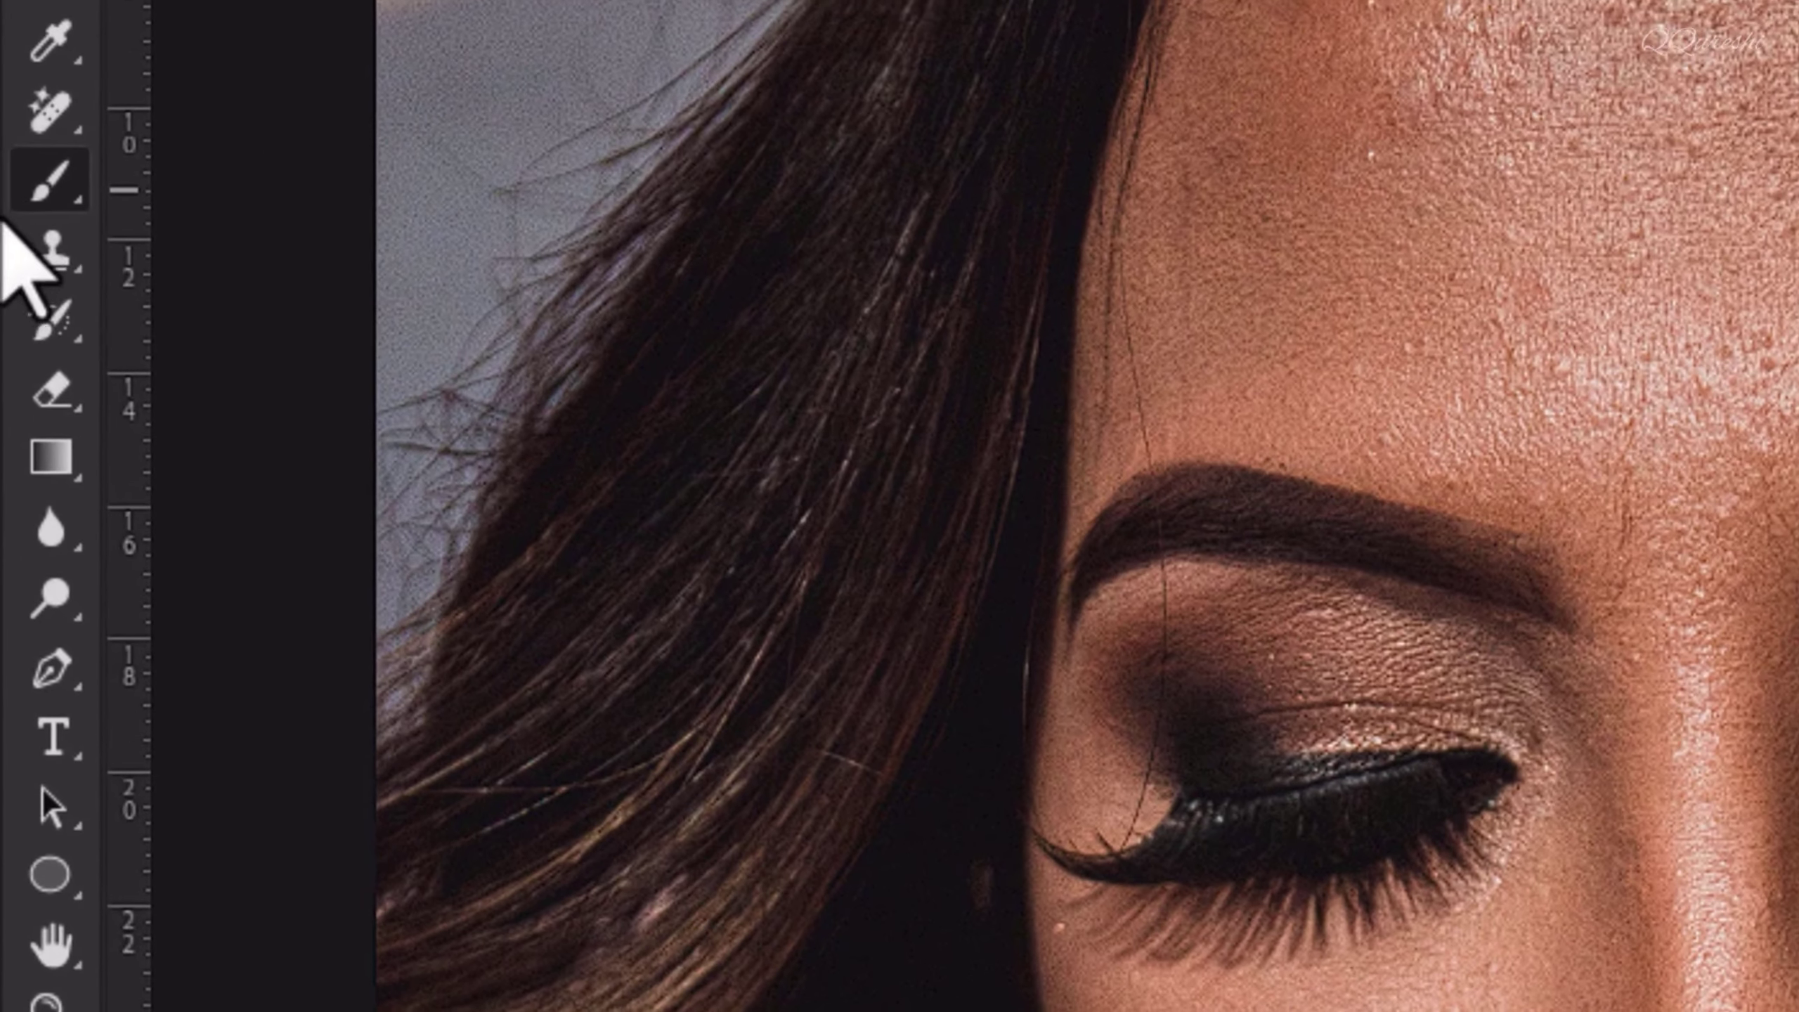
right_click(46, 200)
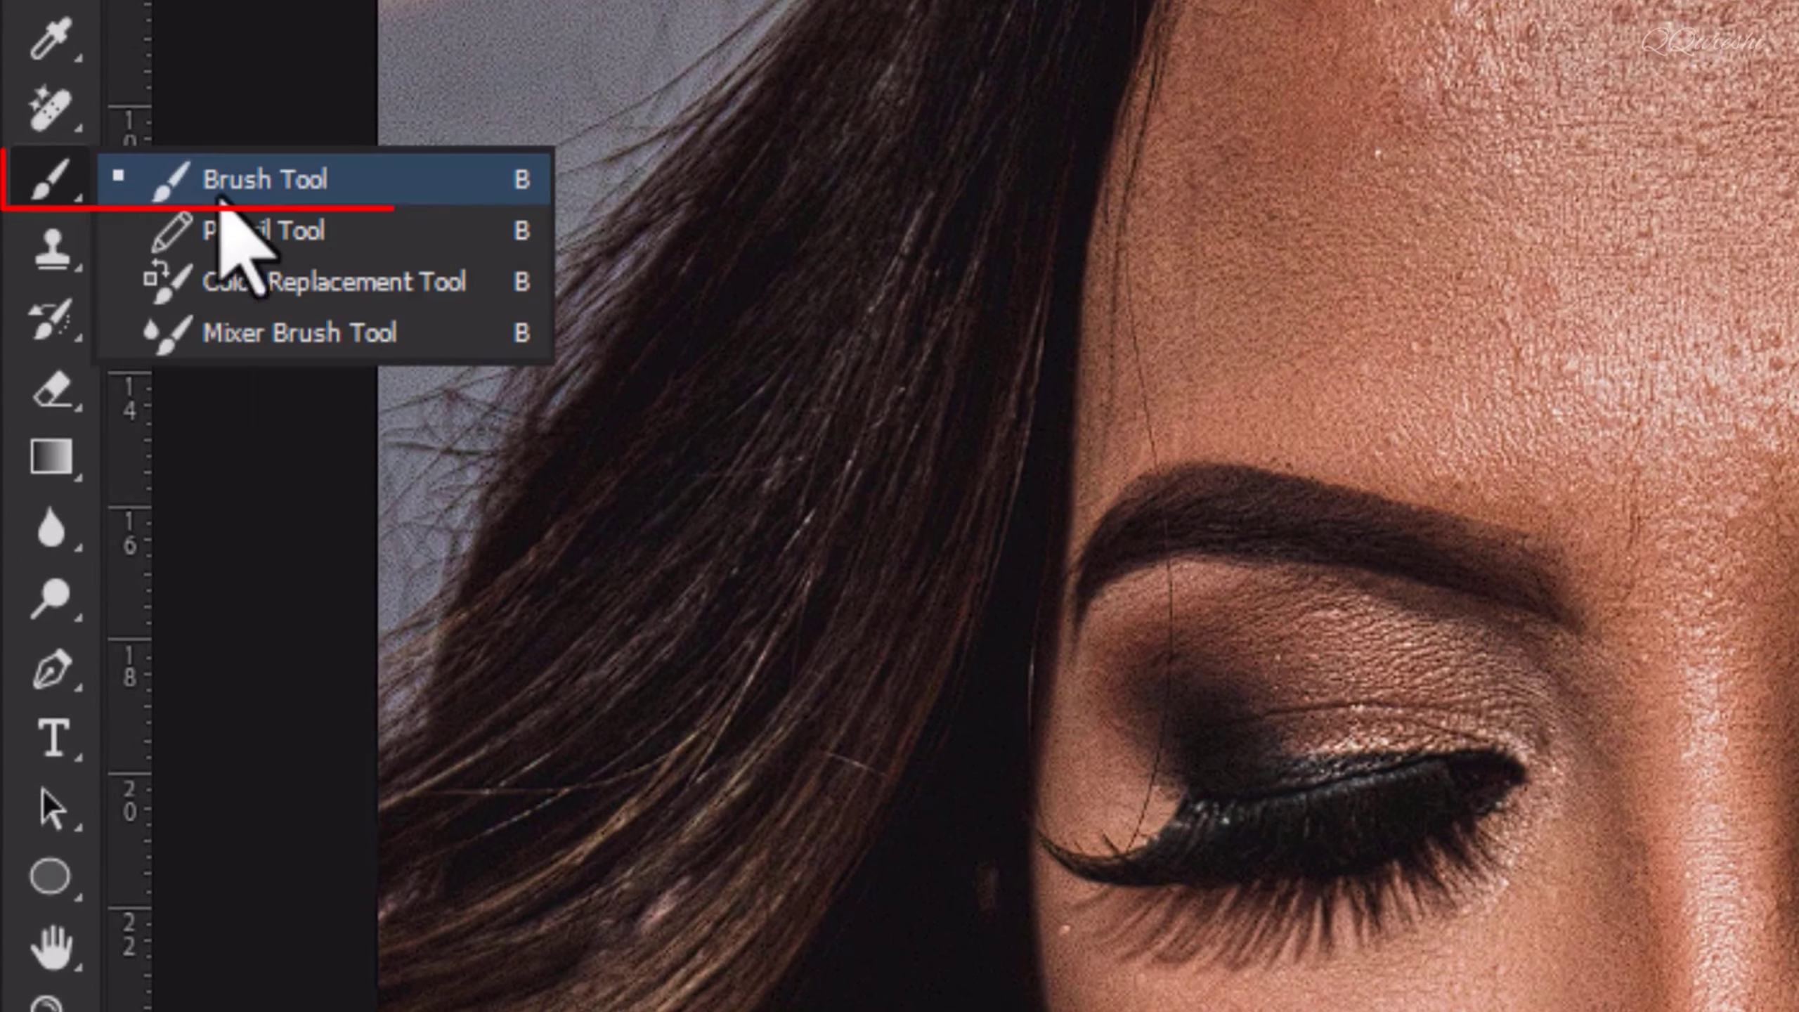
click(276, 183)
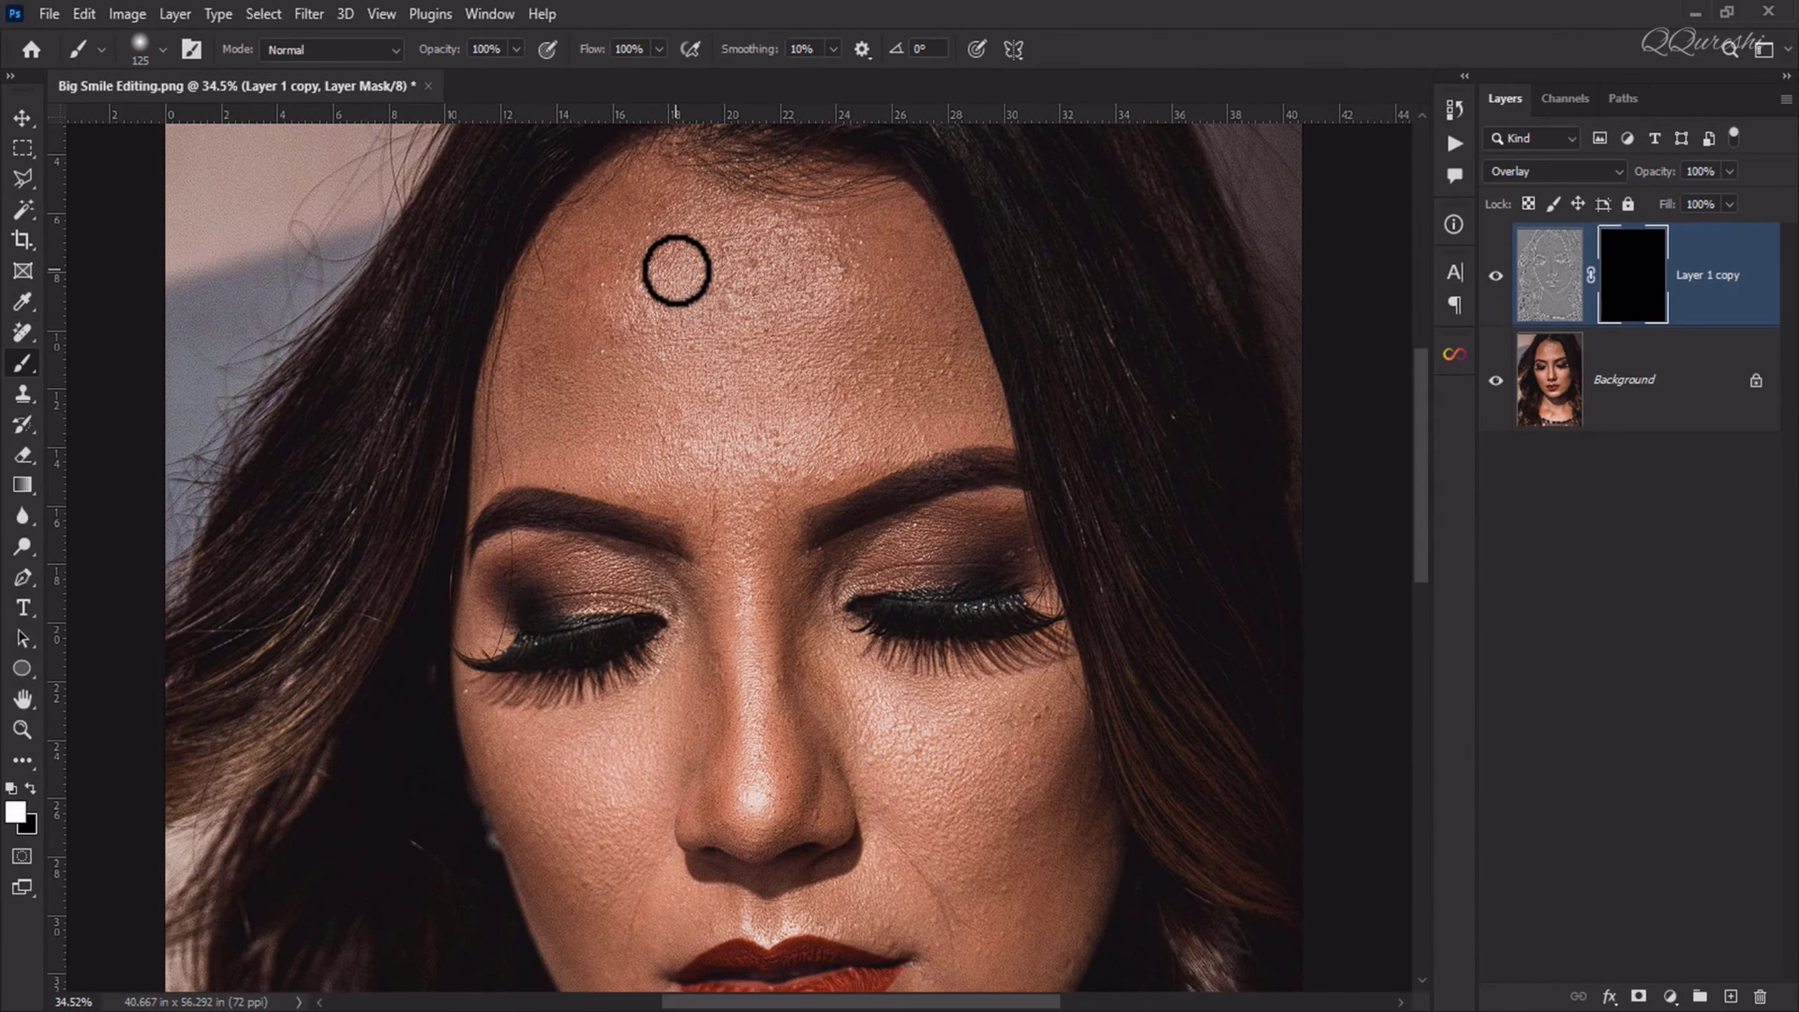
key(bracketright)
key(bracketright)
key(bracketright)
key(bracketright)
key(bracketright)
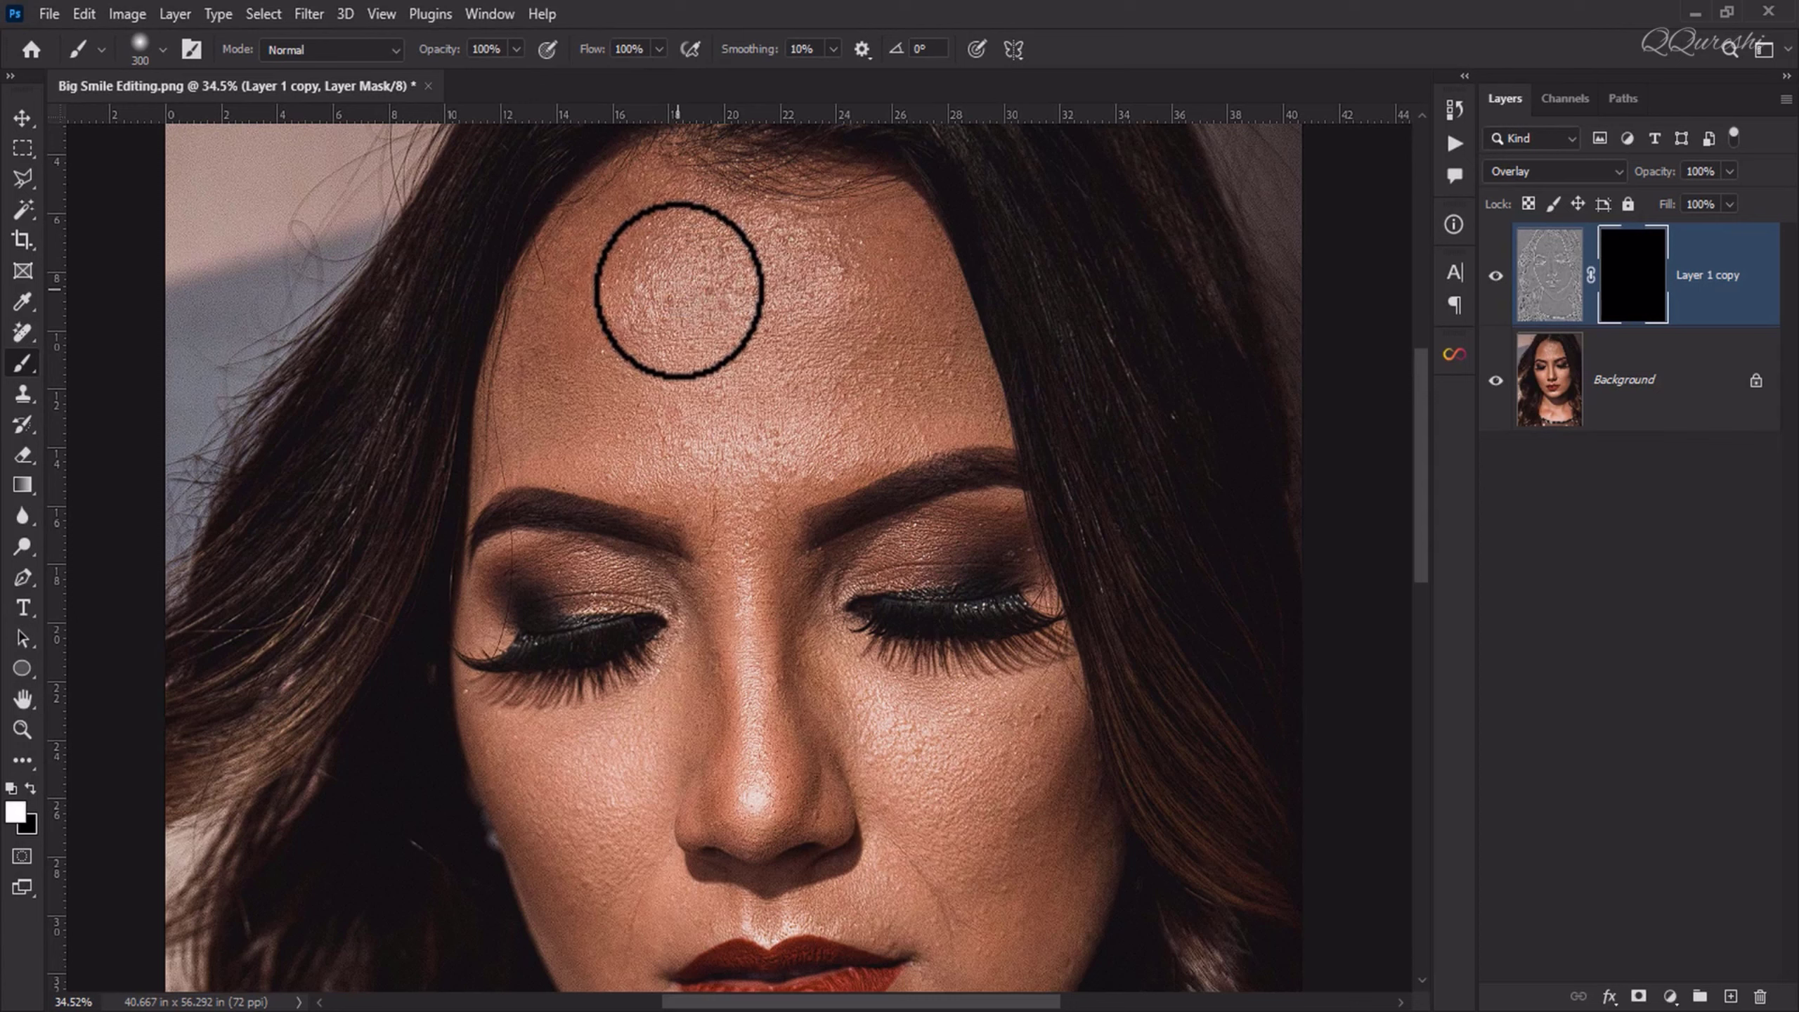
mouse_move(679, 290)
mouse_down()
mouse_move(647, 273)
mouse_move(726, 262)
mouse_move(683, 301)
mouse_move(607, 305)
mouse_move(674, 222)
mouse_move(611, 245)
mouse_move(646, 199)
mouse_move(574, 241)
mouse_move(662, 181)
mouse_move(807, 197)
mouse_move(775, 369)
mouse_move(755, 361)
mouse_move(852, 708)
mouse_move(998, 780)
mouse_up()
key(space)
mouse_move(937, 790)
mouse_down()
mouse_move(911, 414)
mouse_move(919, 696)
mouse_move(640, 341)
mouse_move(667, 541)
mouse_move(775, 265)
mouse_move(787, 502)
mouse_up()
key(bracketleft)
key(bracketleft)
key(space)
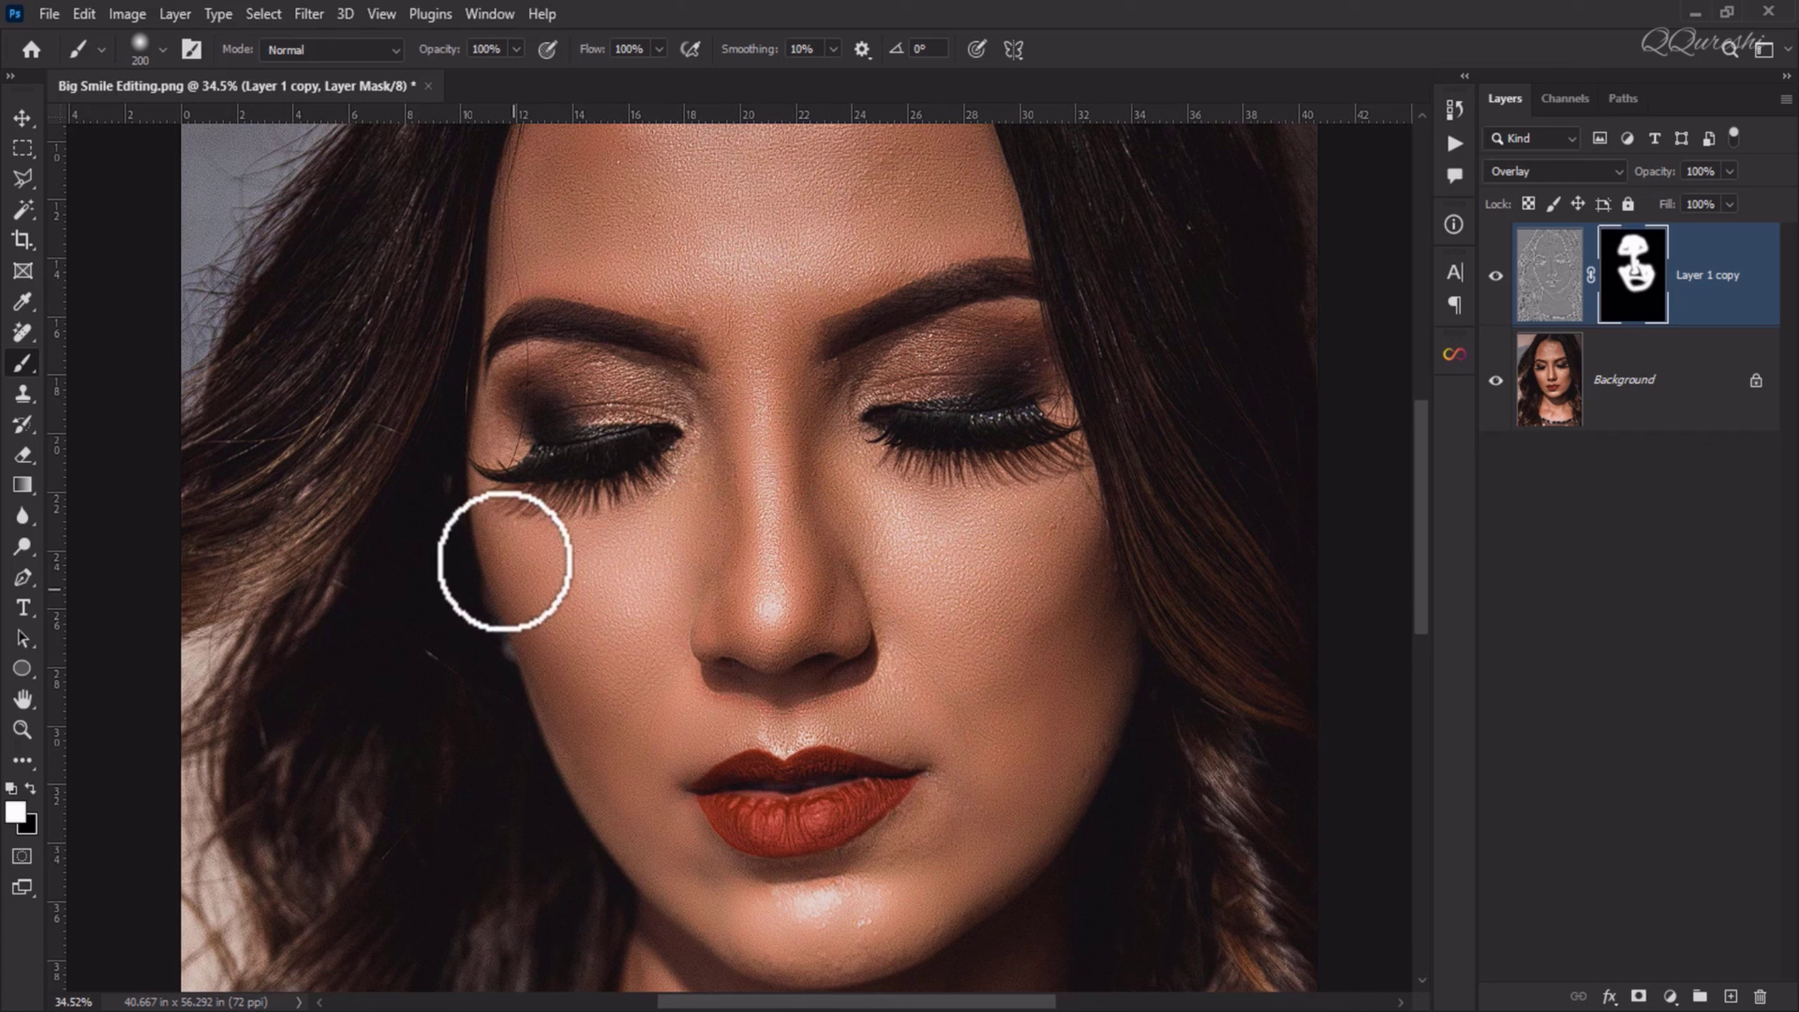
mouse_move(712, 216)
mouse_down()
mouse_move(708, 358)
mouse_move(703, 249)
mouse_up()
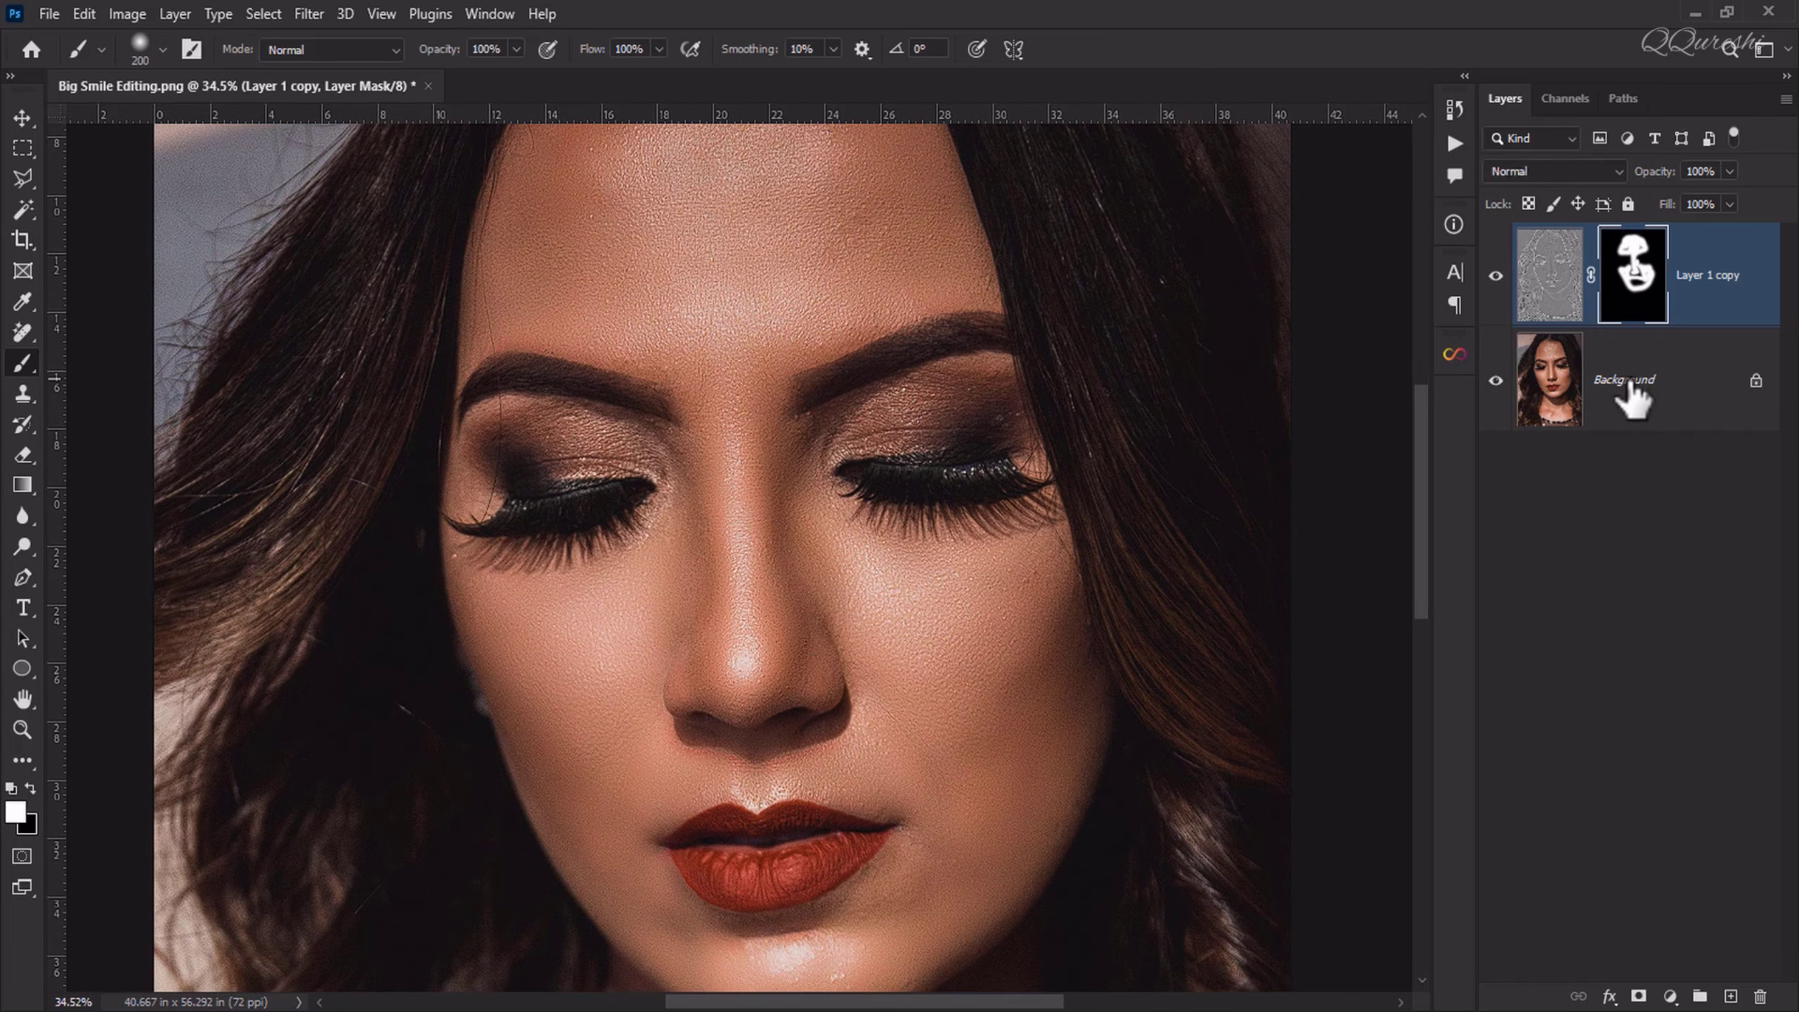
Step: Merge Layer 1 copy with a duplicate of the Background layer and duplicate the merged layer twice
click(1629, 397)
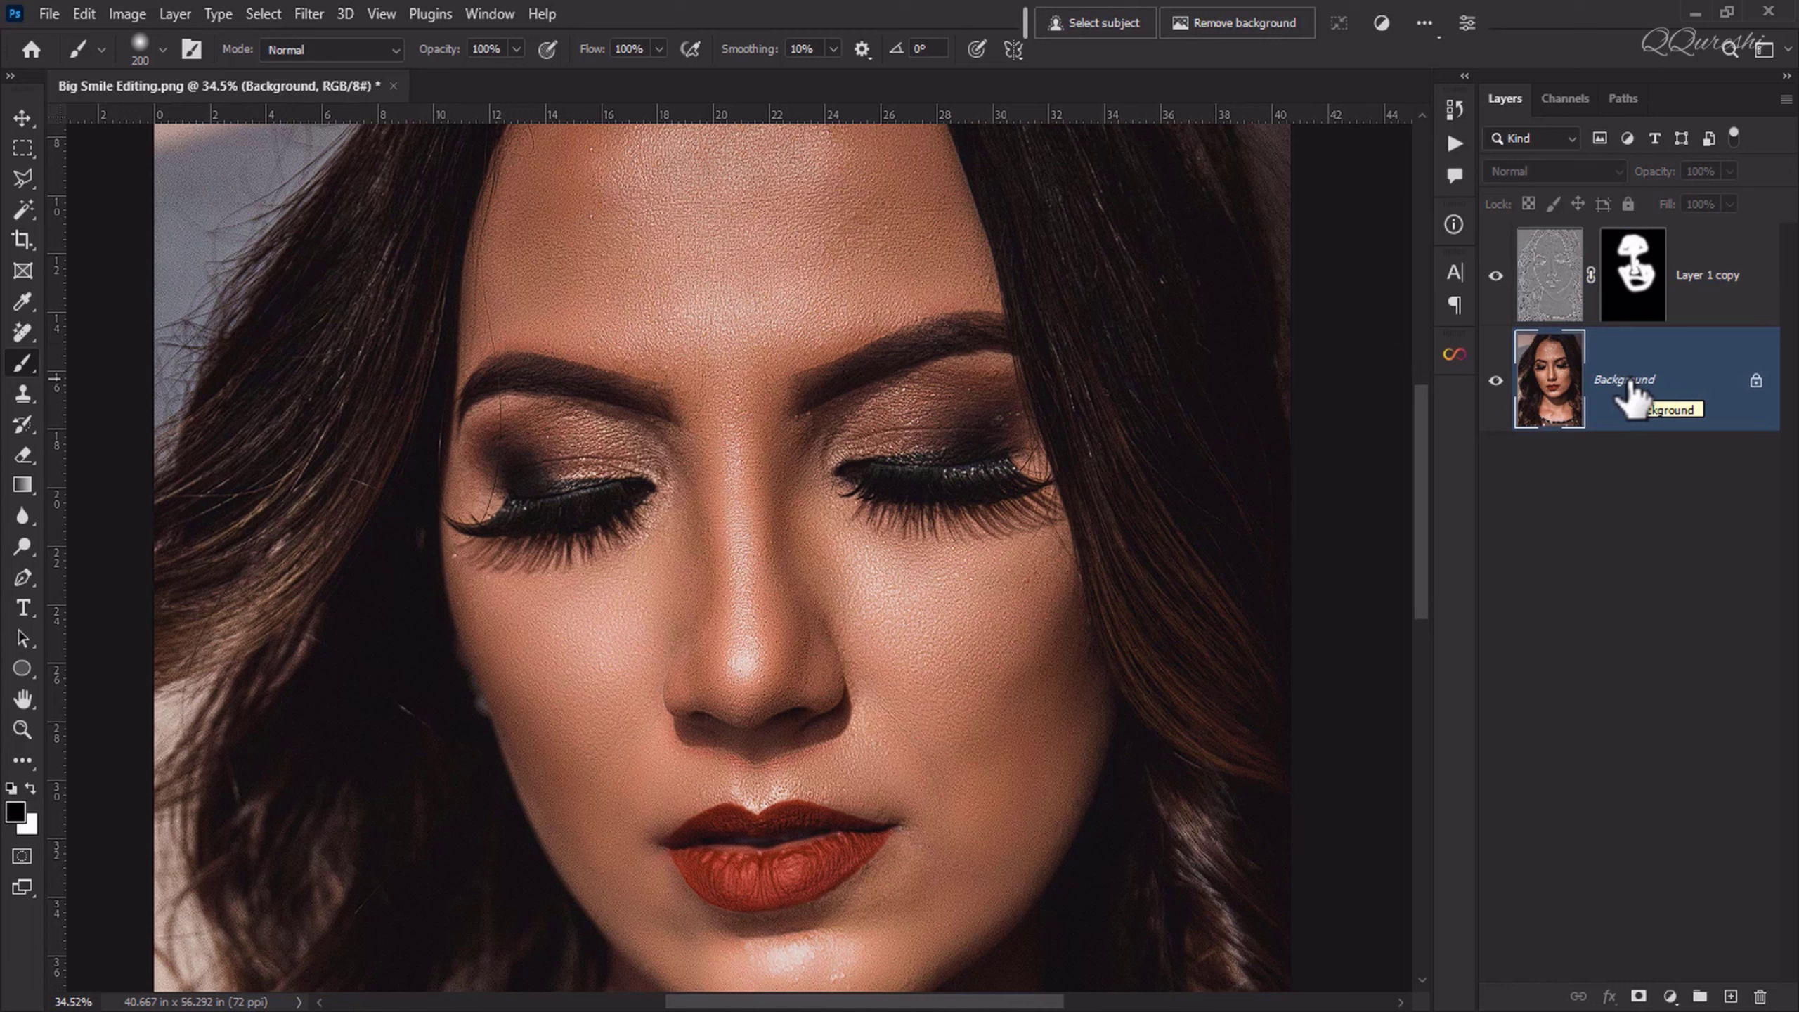
key(ctrl+j)
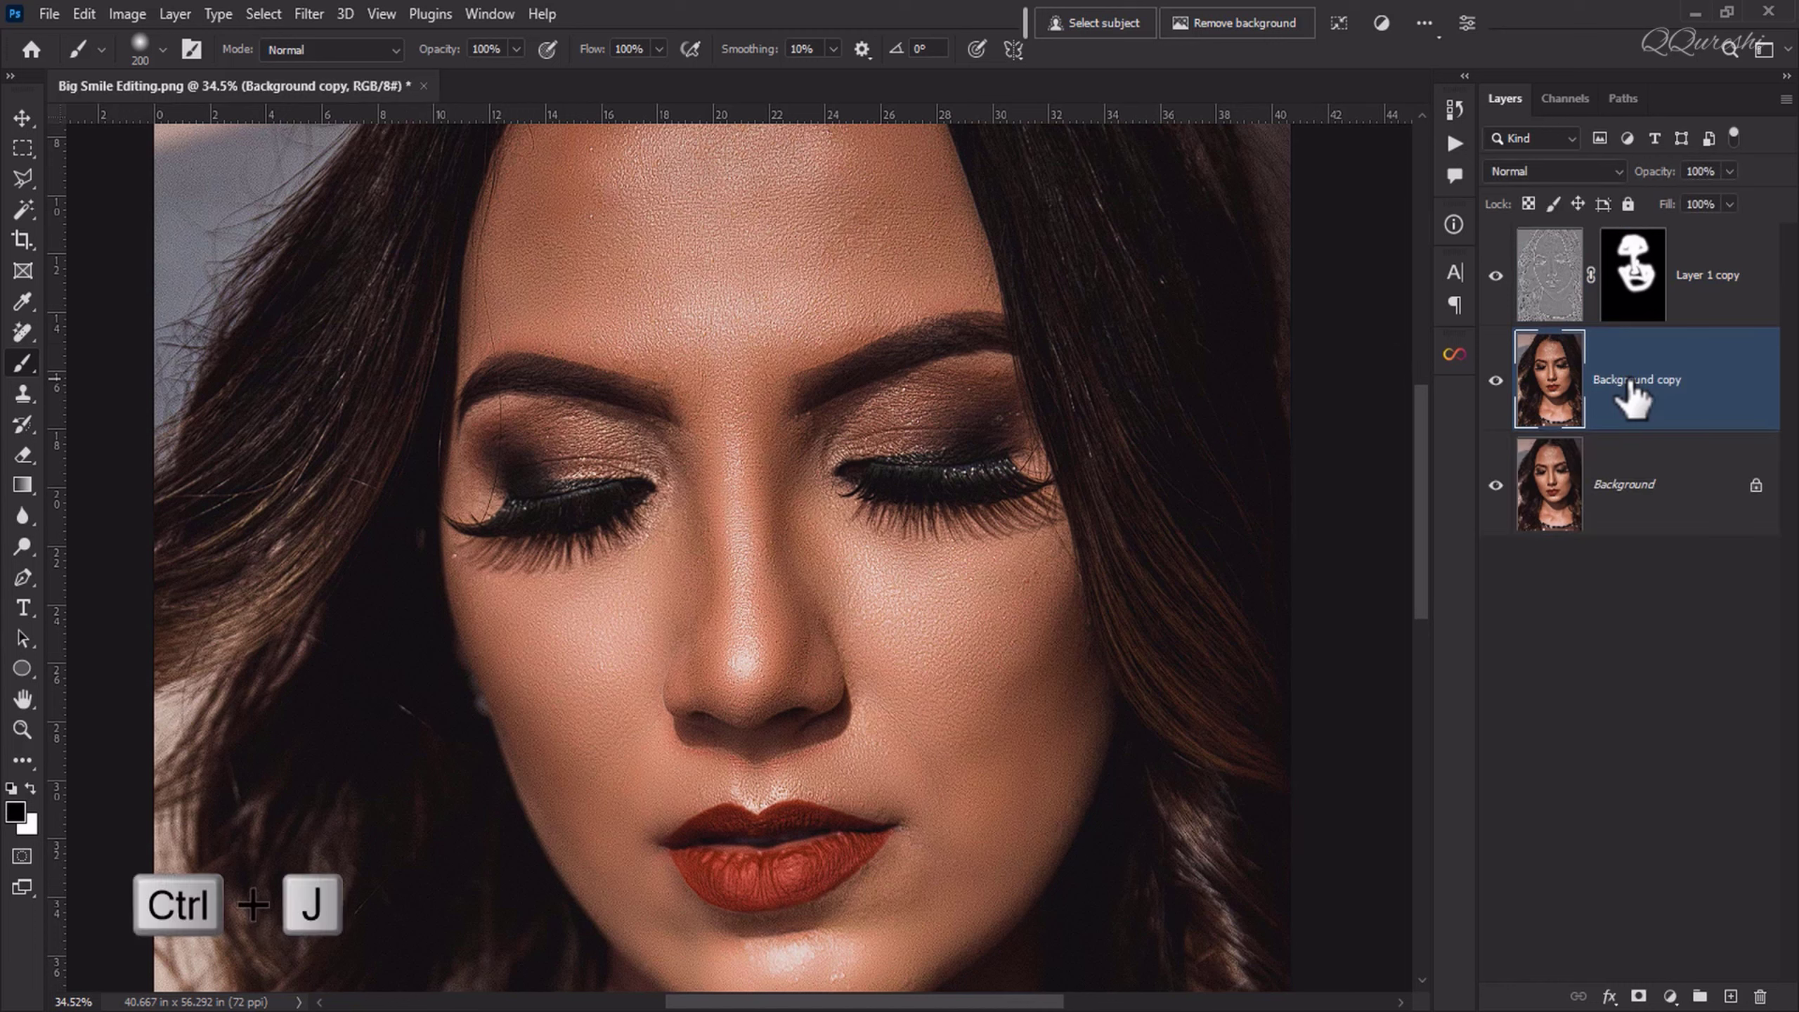
ctrl+click(1707, 273)
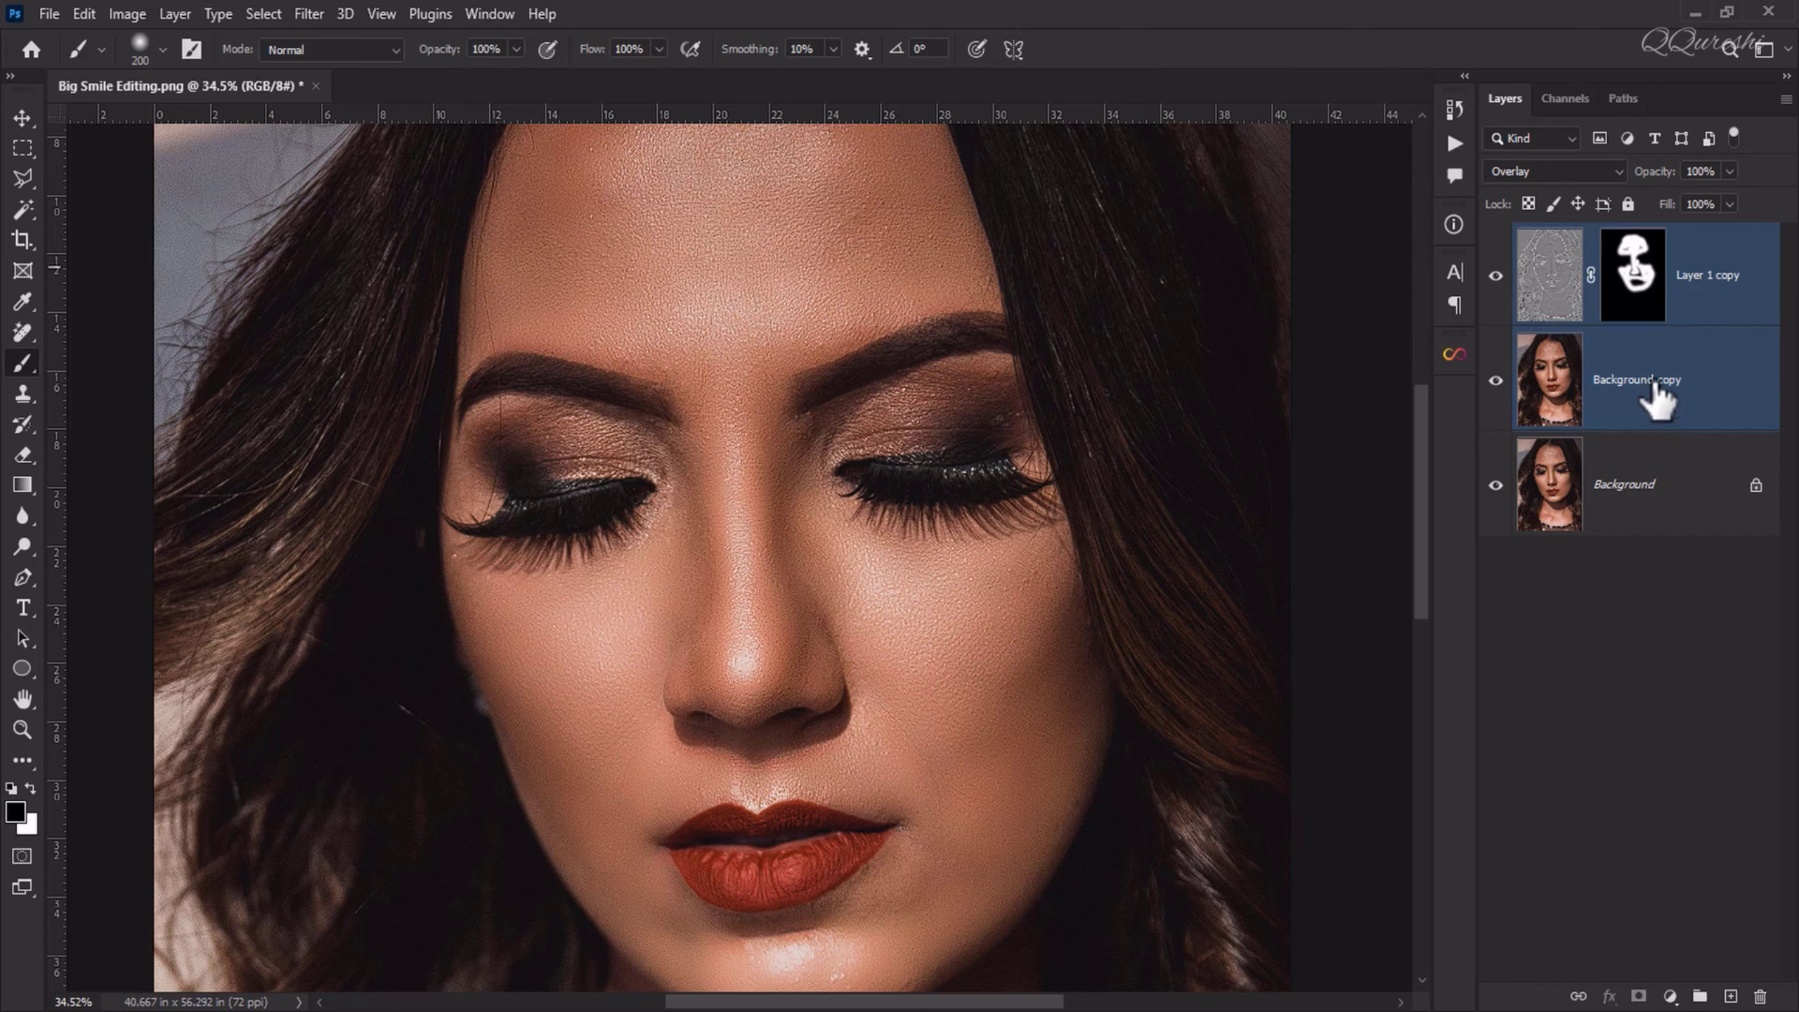
key(ctrl+e)
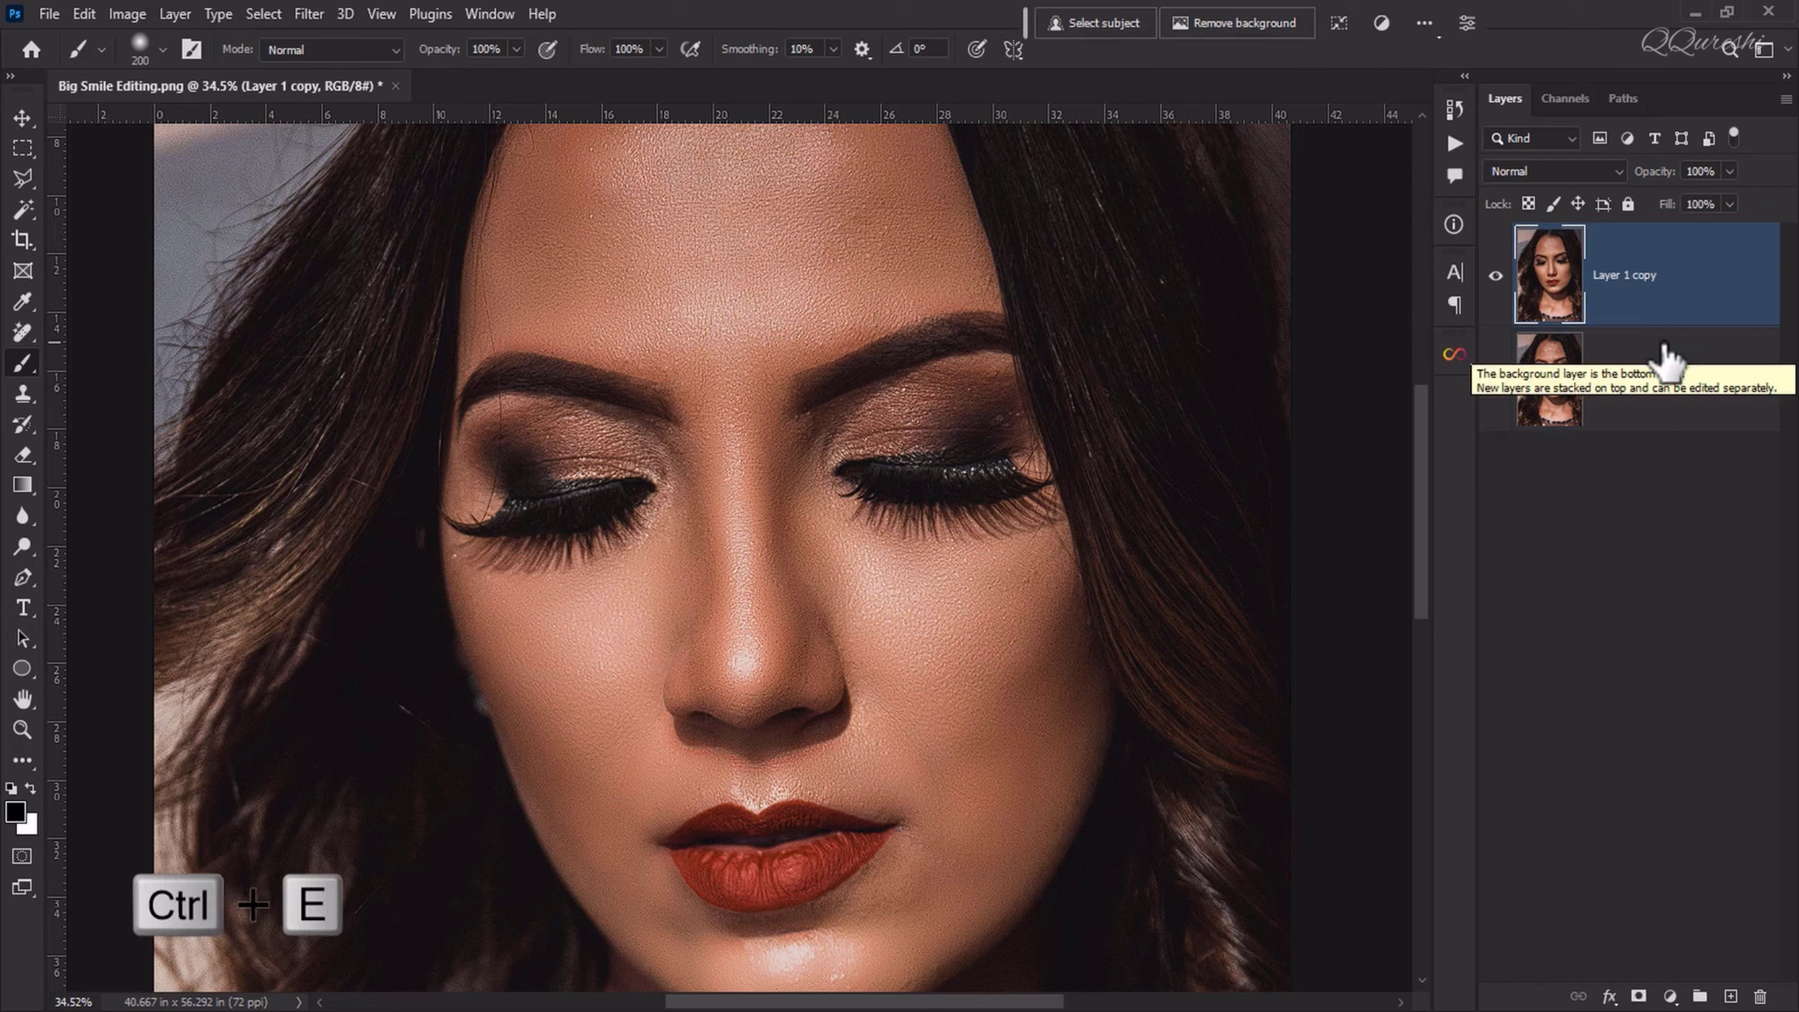
key(ctrl+j)
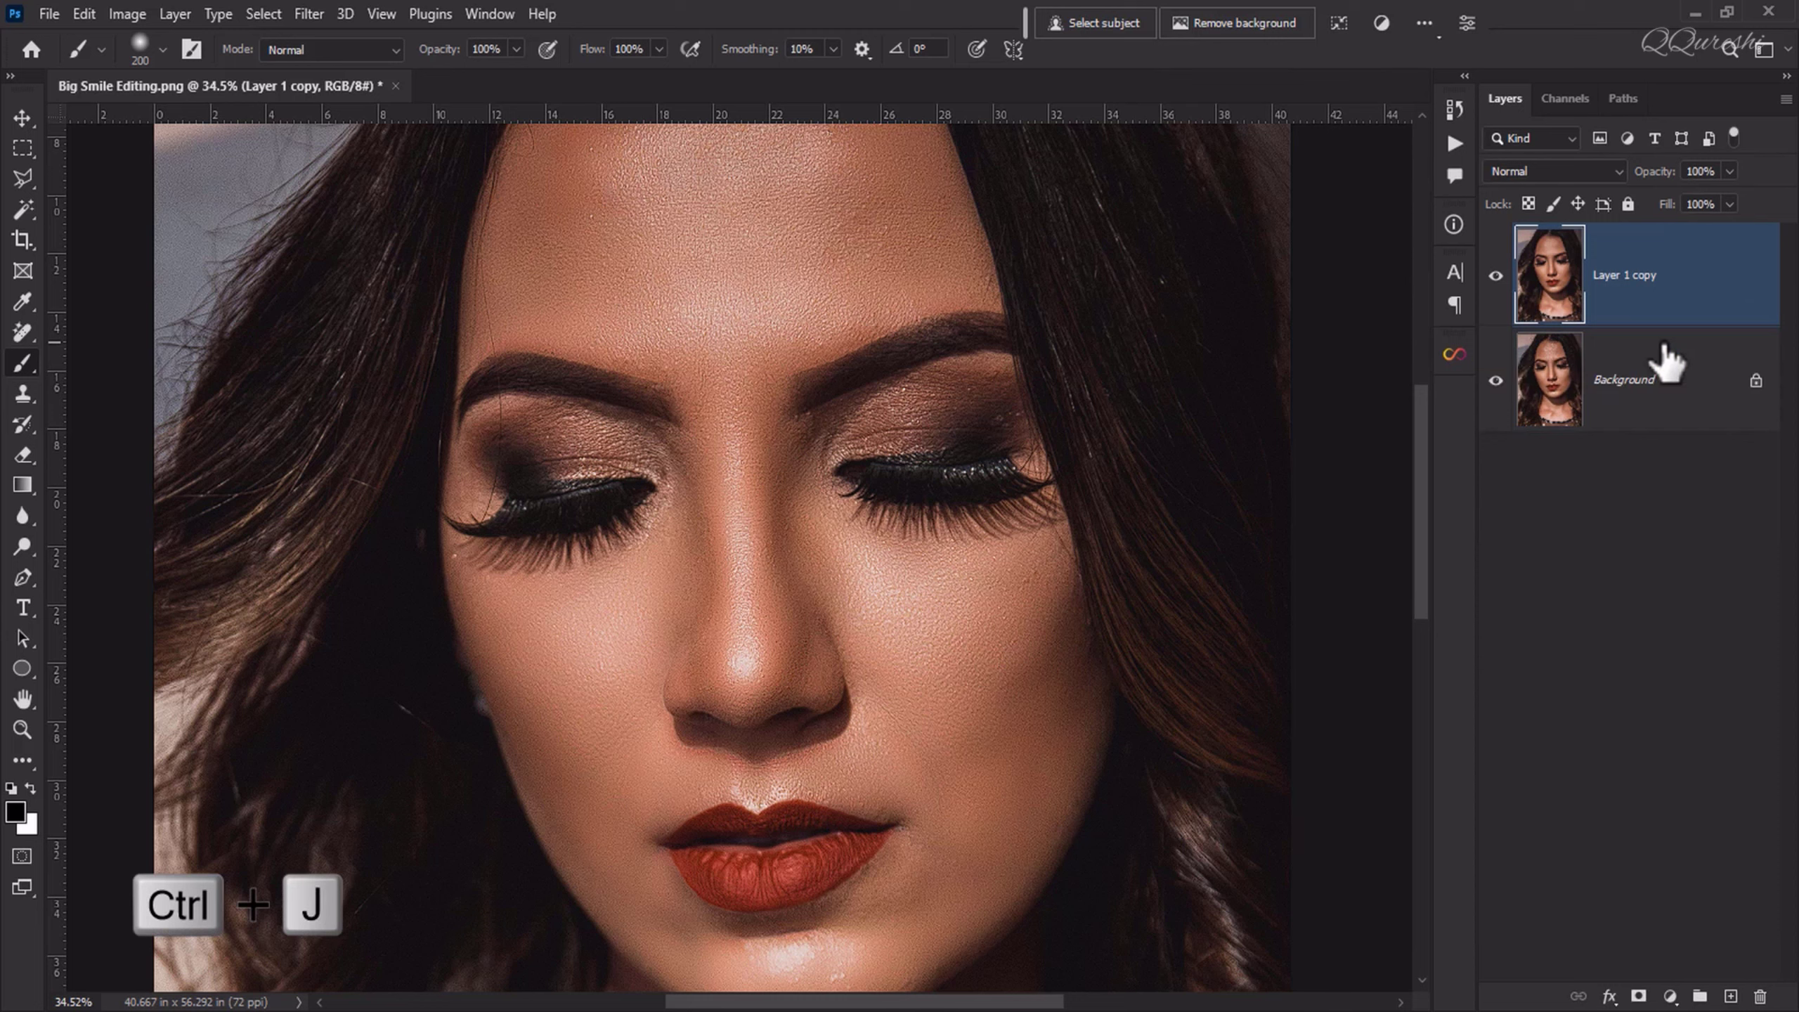
key(ctrl+j)
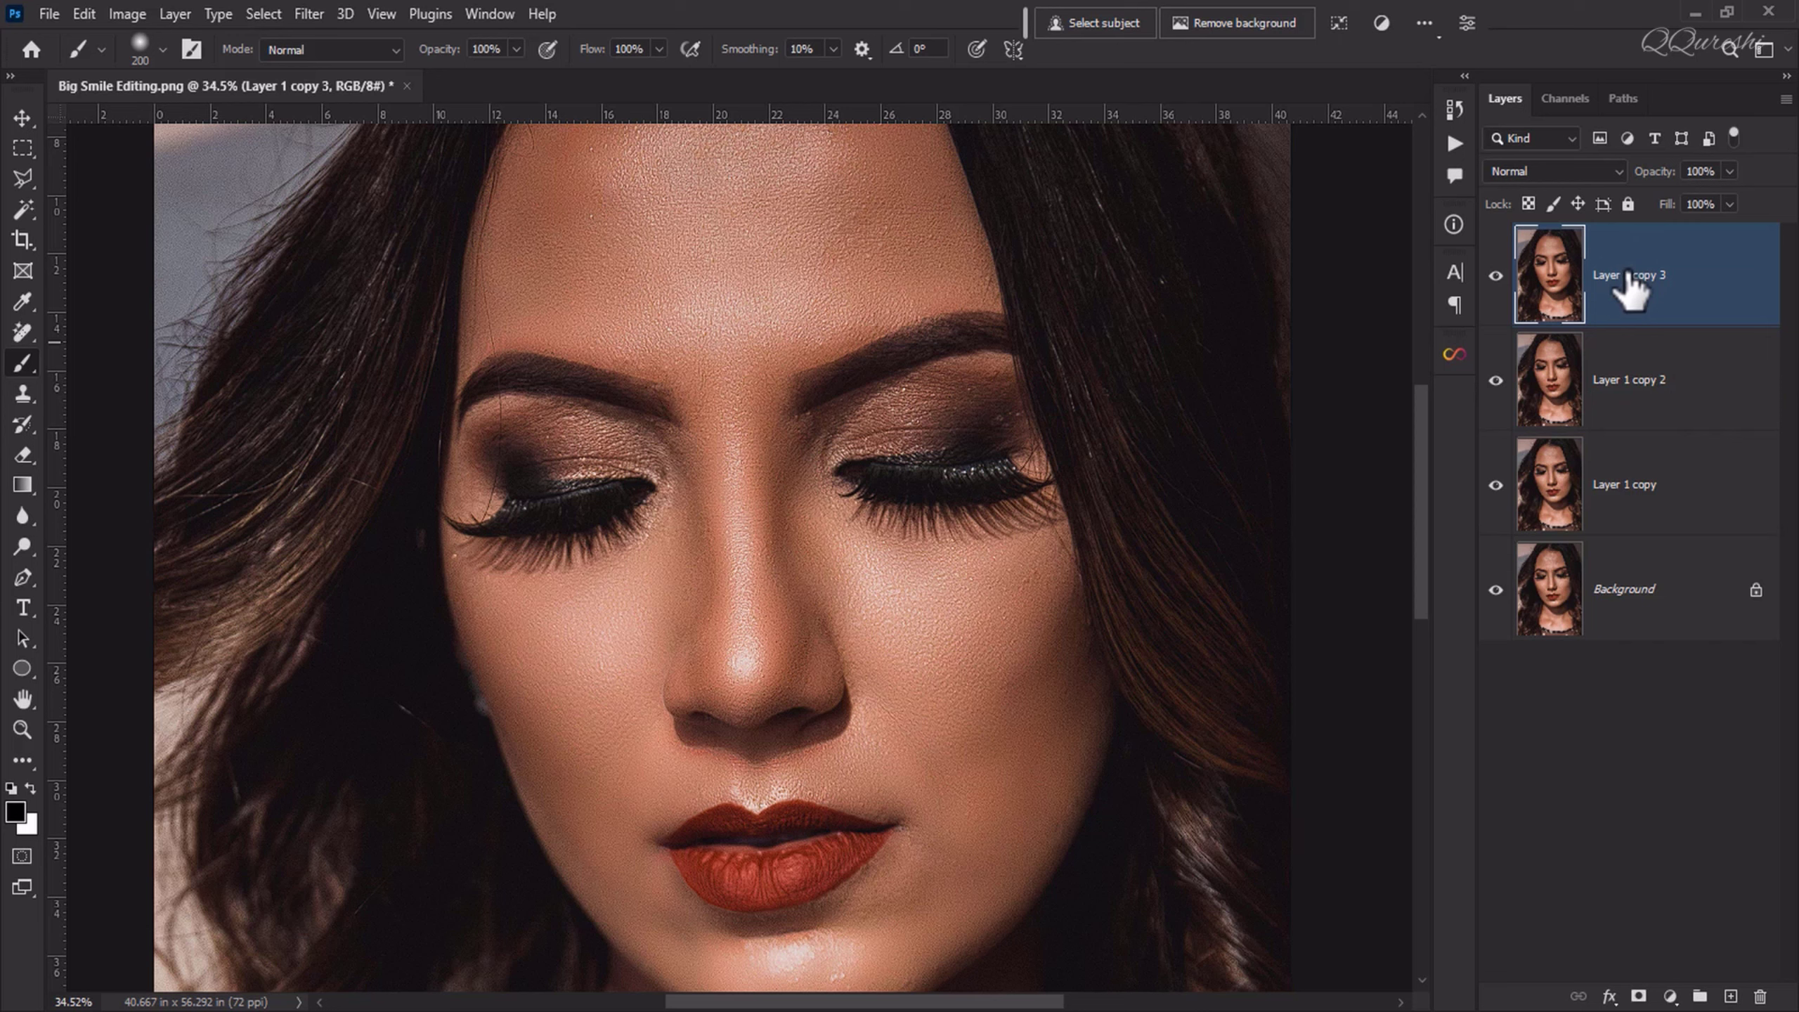
Step: Invert the topmost duplicate layer and set its blend mode to Vivid Light
key(ctrl+i)
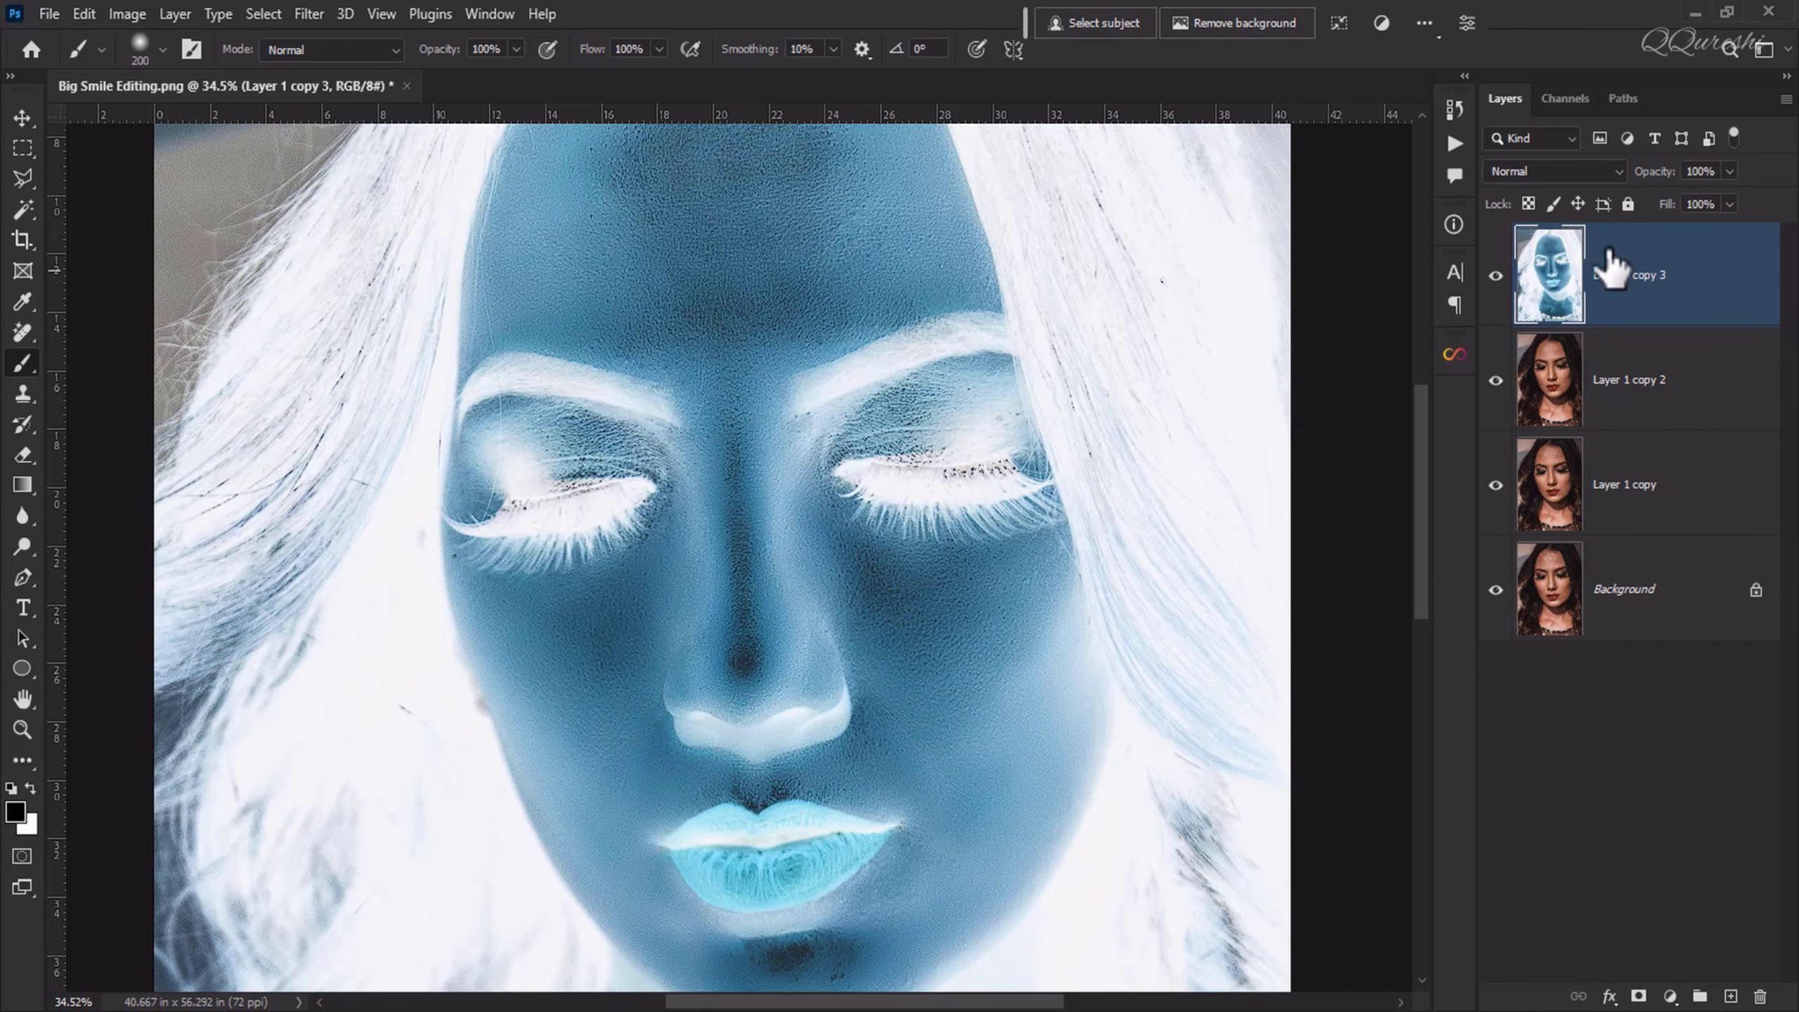
click(1525, 164)
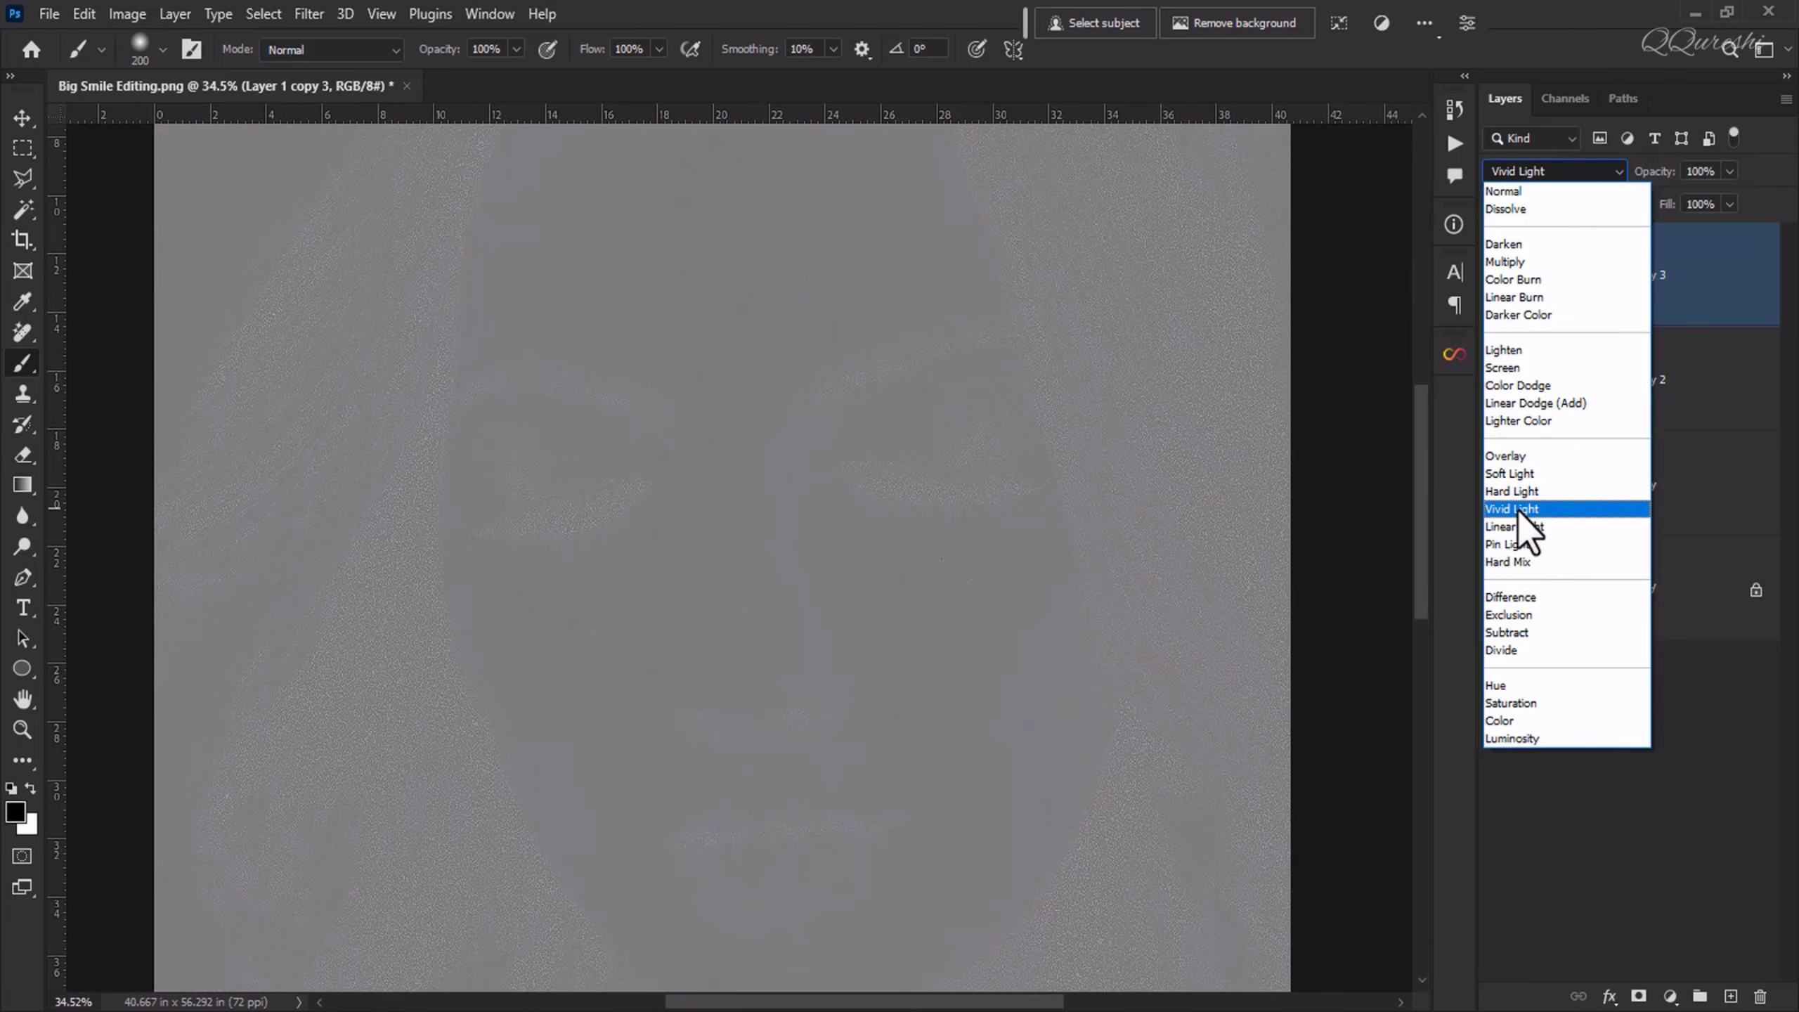
click(1518, 510)
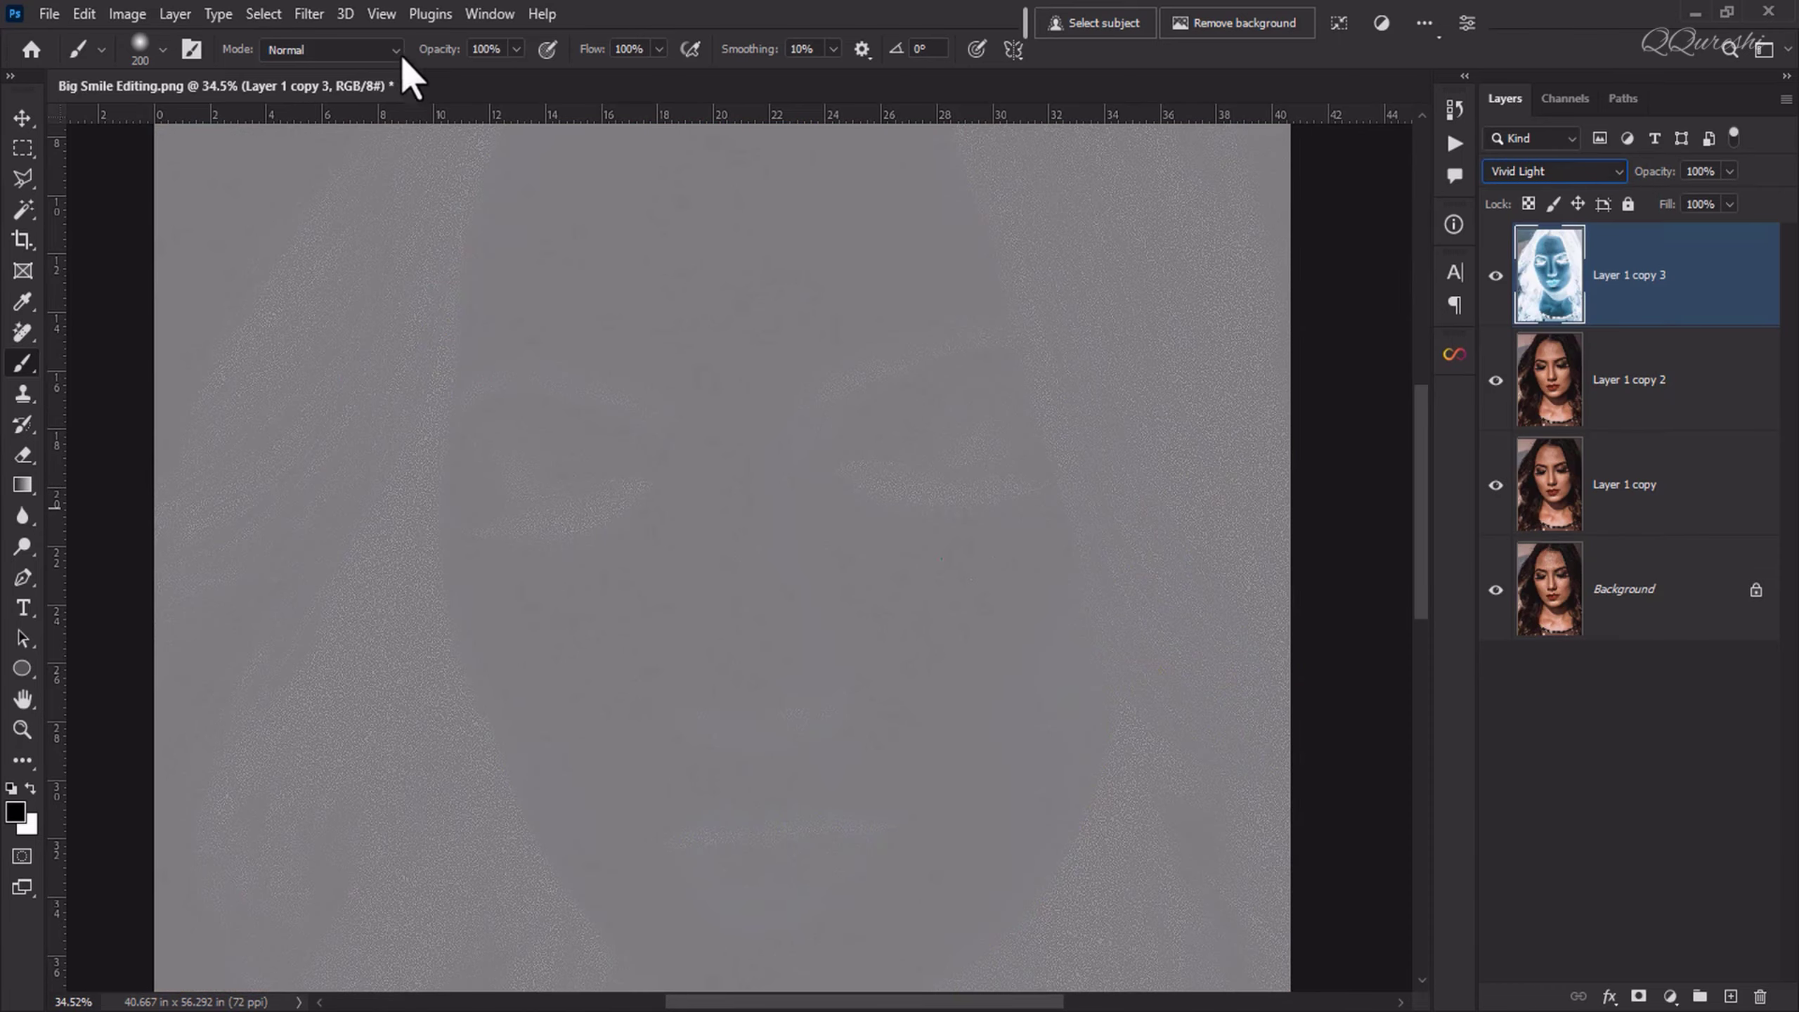
Step: Apply a Gaussian Blur with an 8.5-pixel radius to the inverted top layer
click(305, 14)
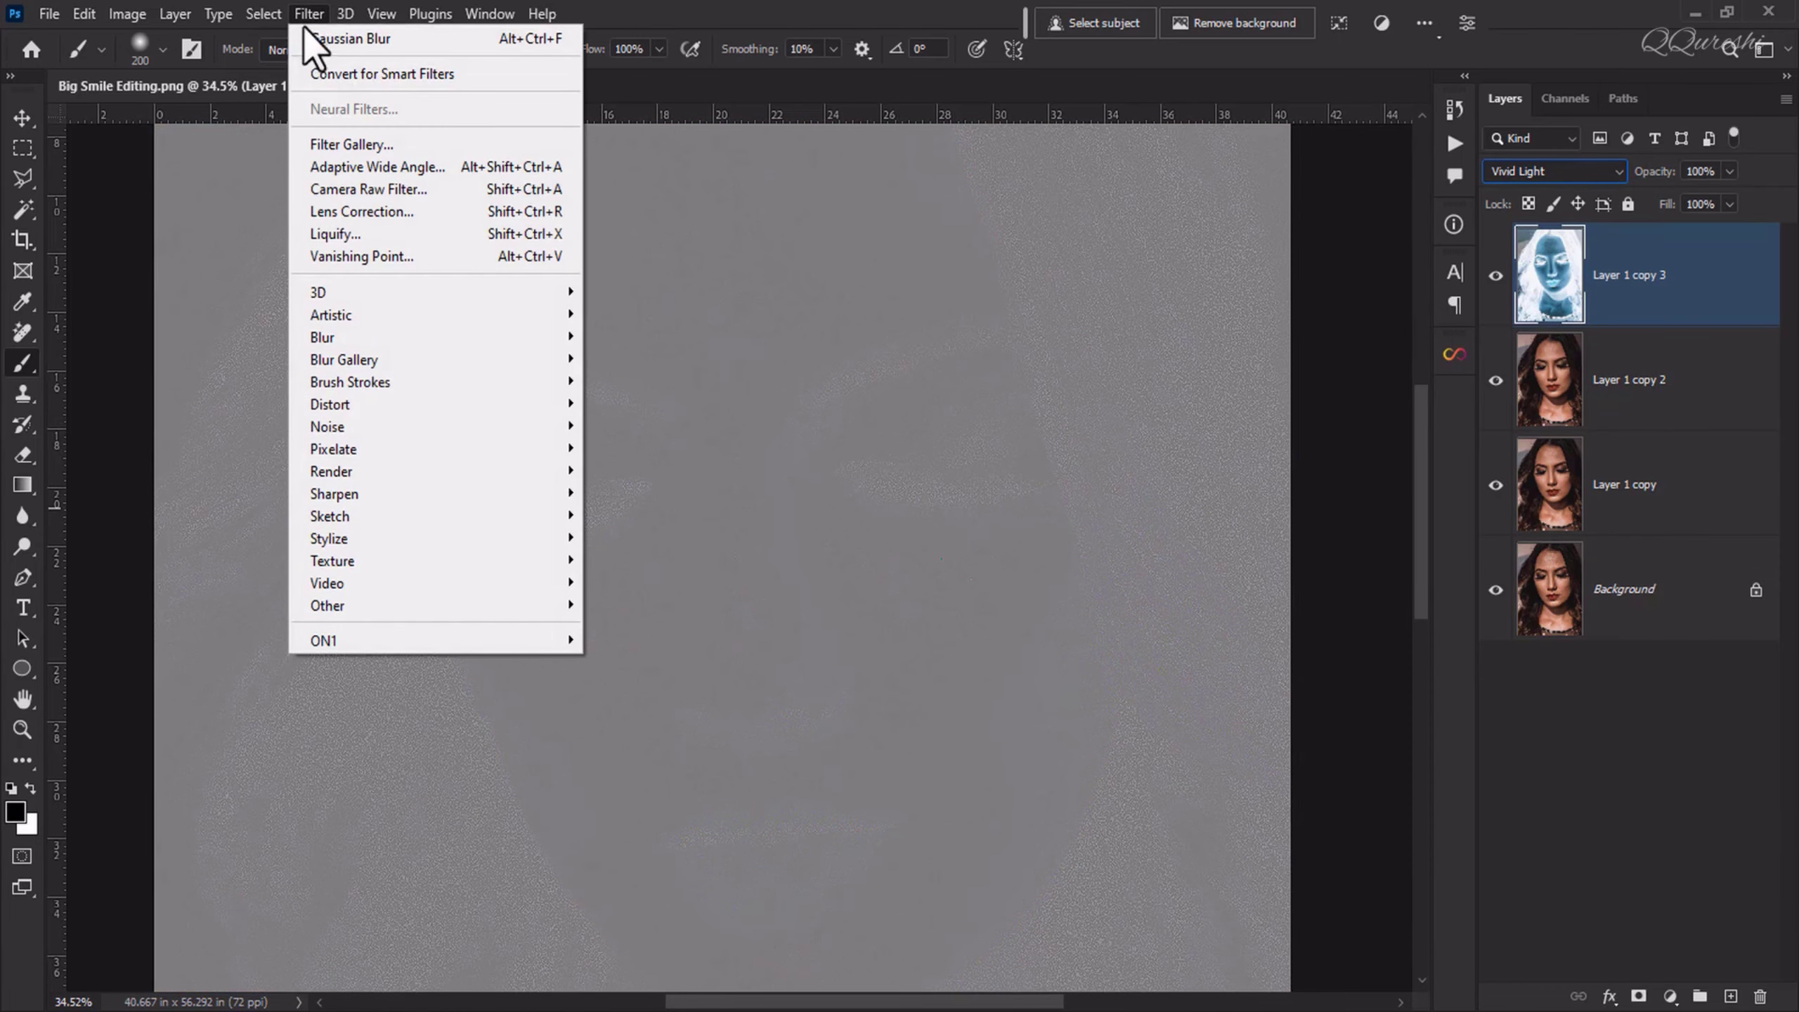
mouse_move(330, 342)
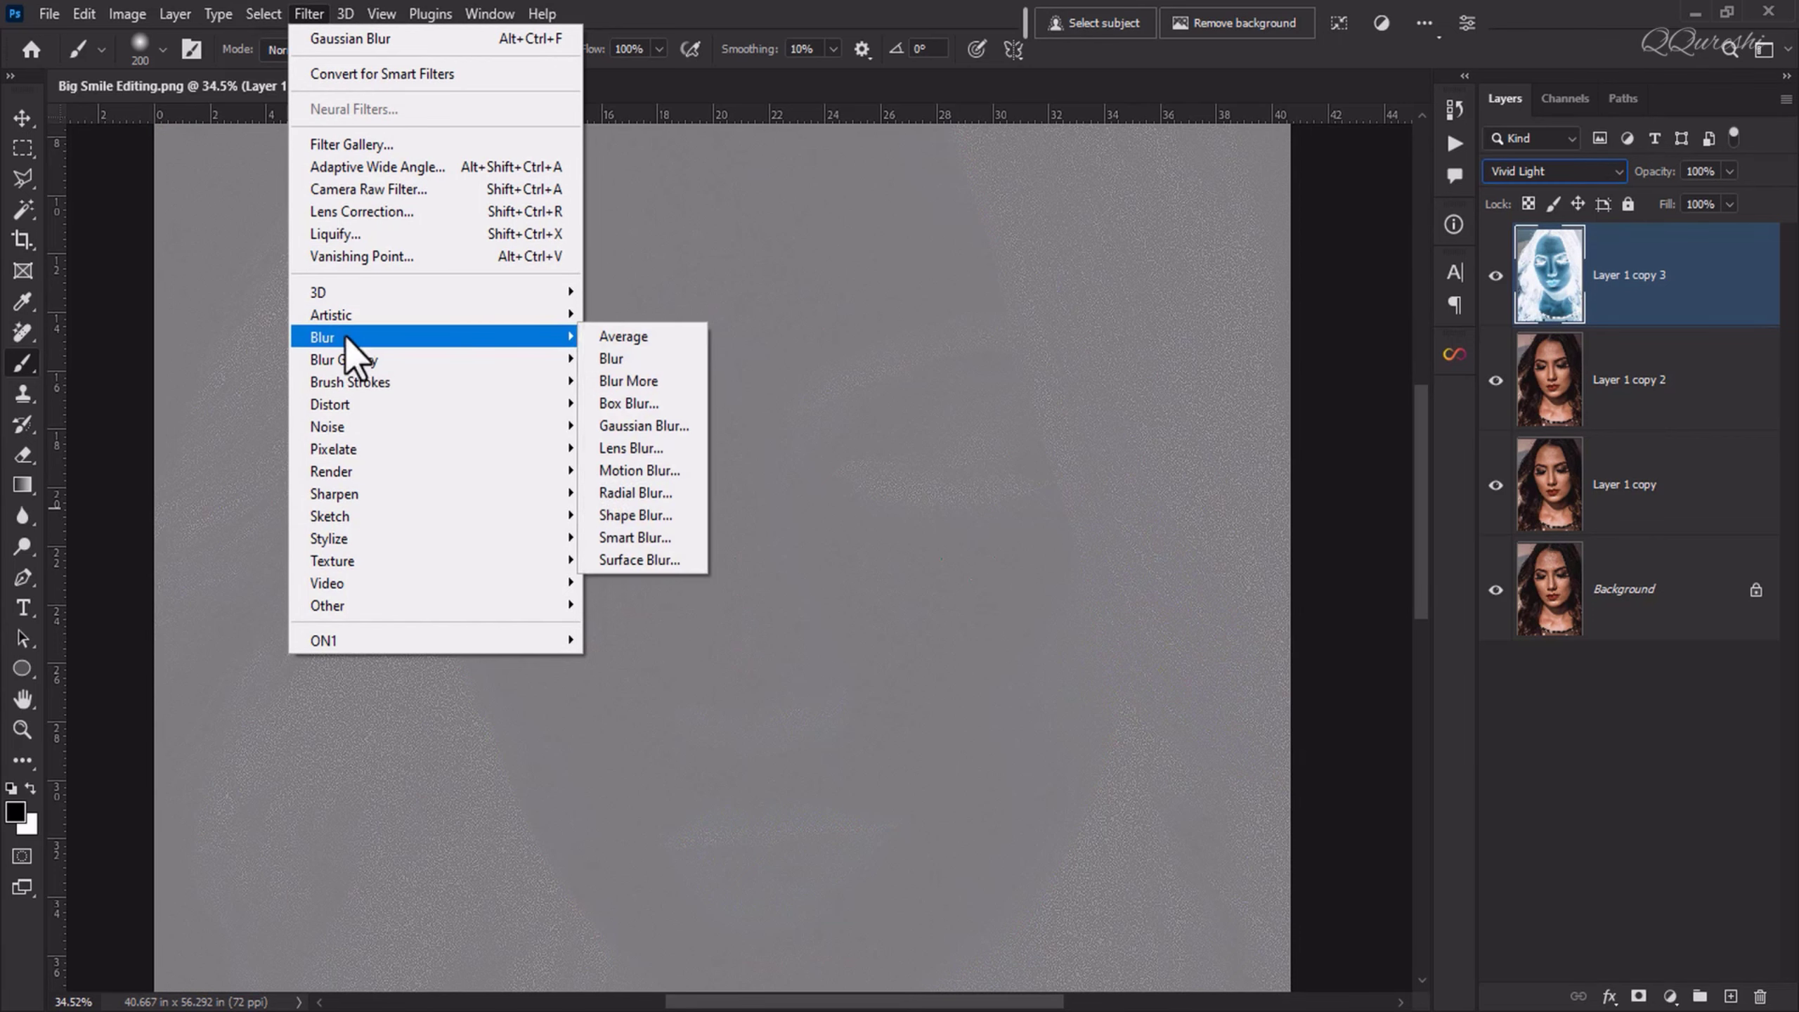
click(638, 426)
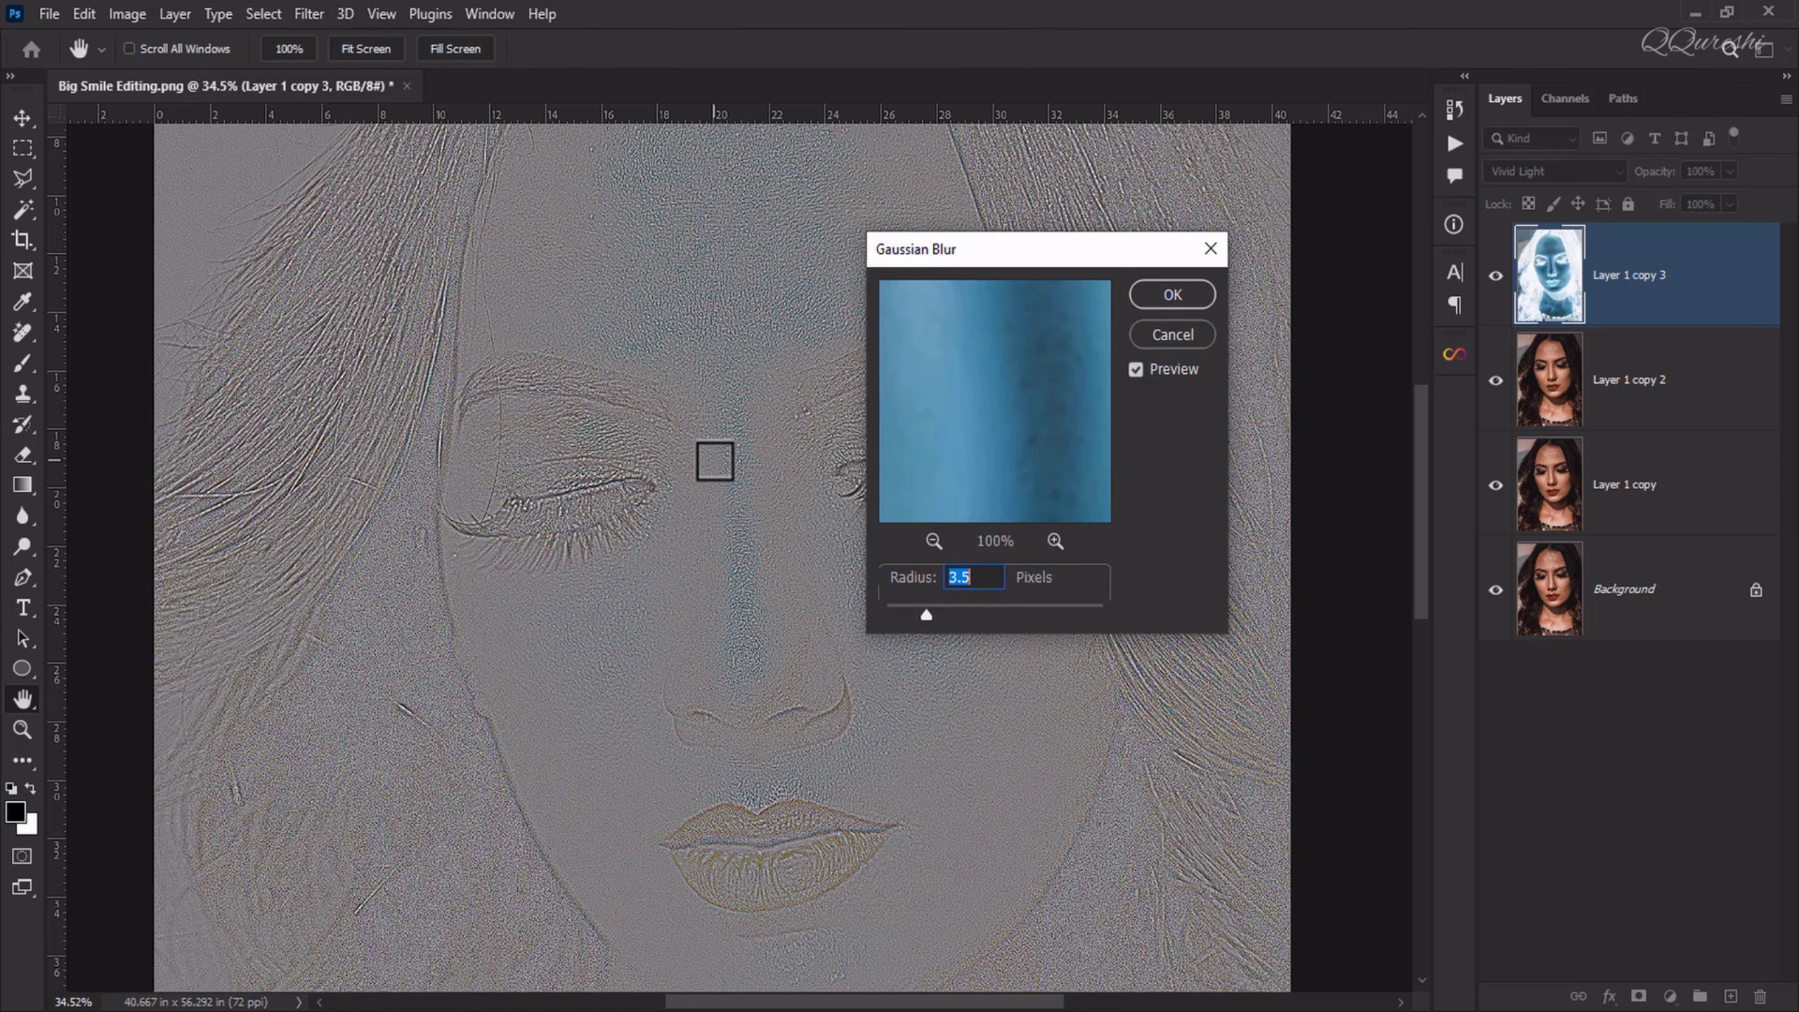
text(8.5)
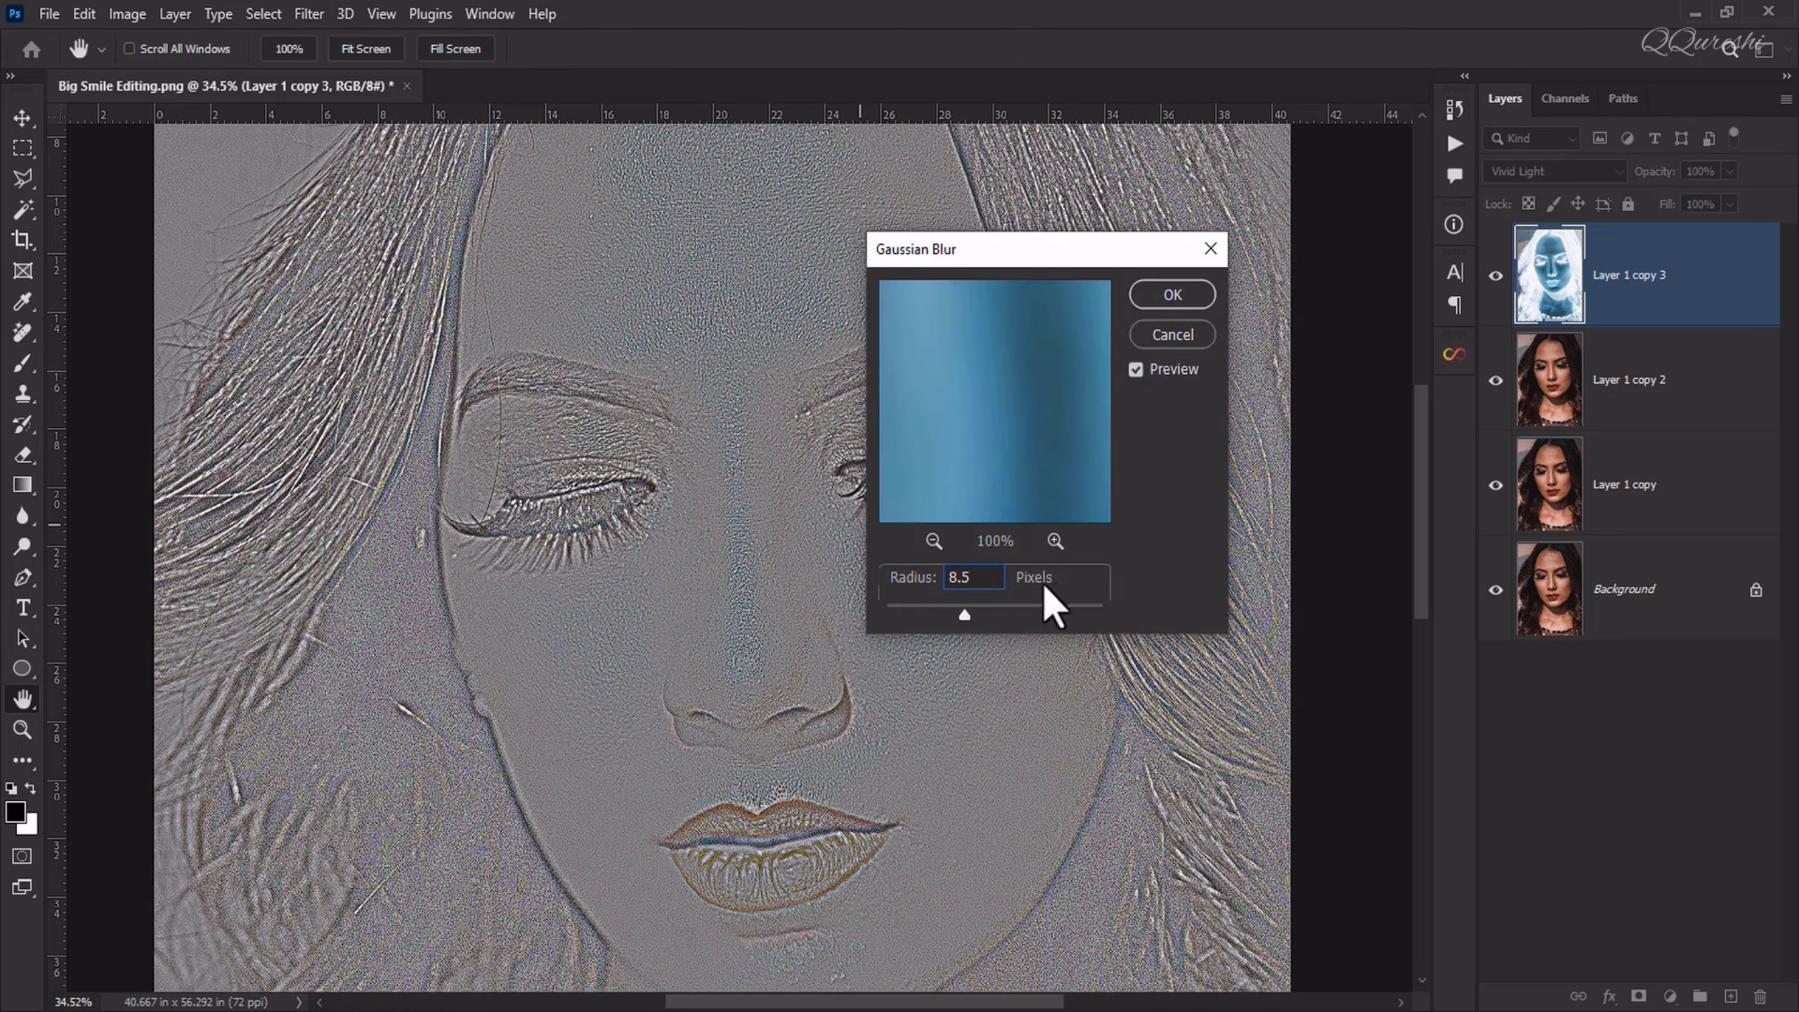
click(1167, 297)
key(b)
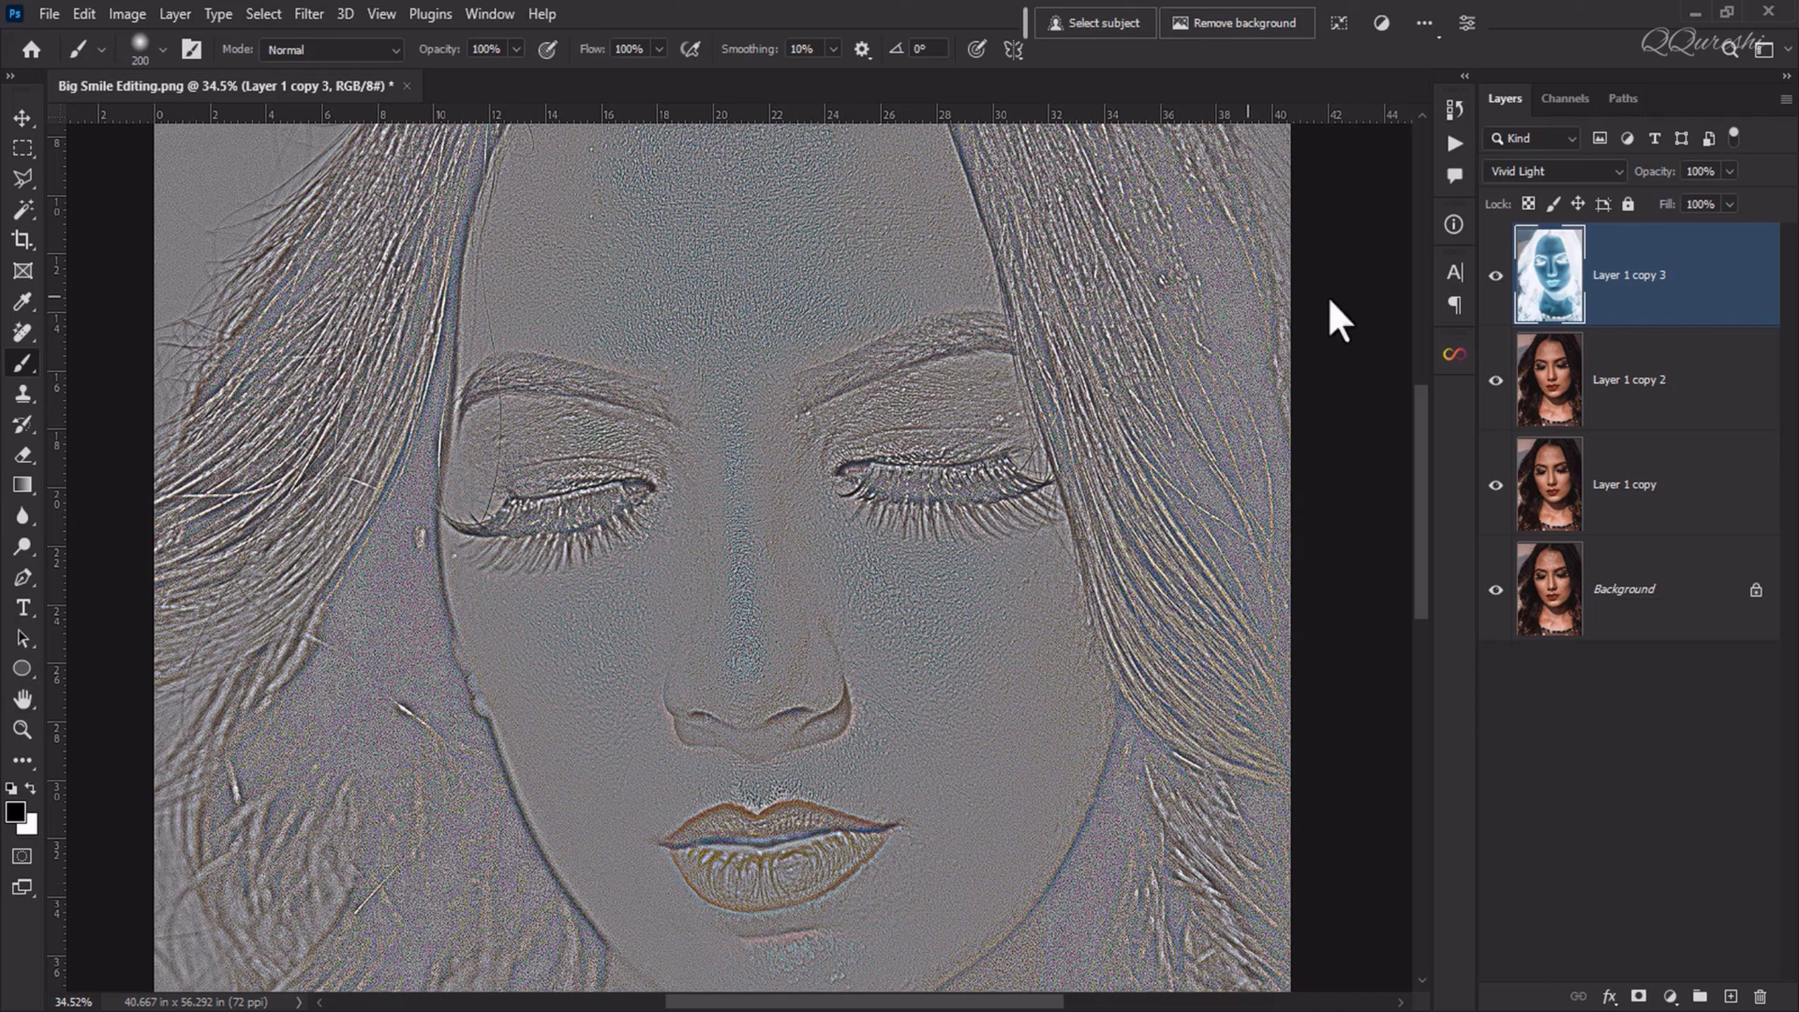
Step: Merge the top layer with Layer 1 copy 2 and set the merged layer's saturation to -100 with Hue/Saturation
shift+click(1633, 397)
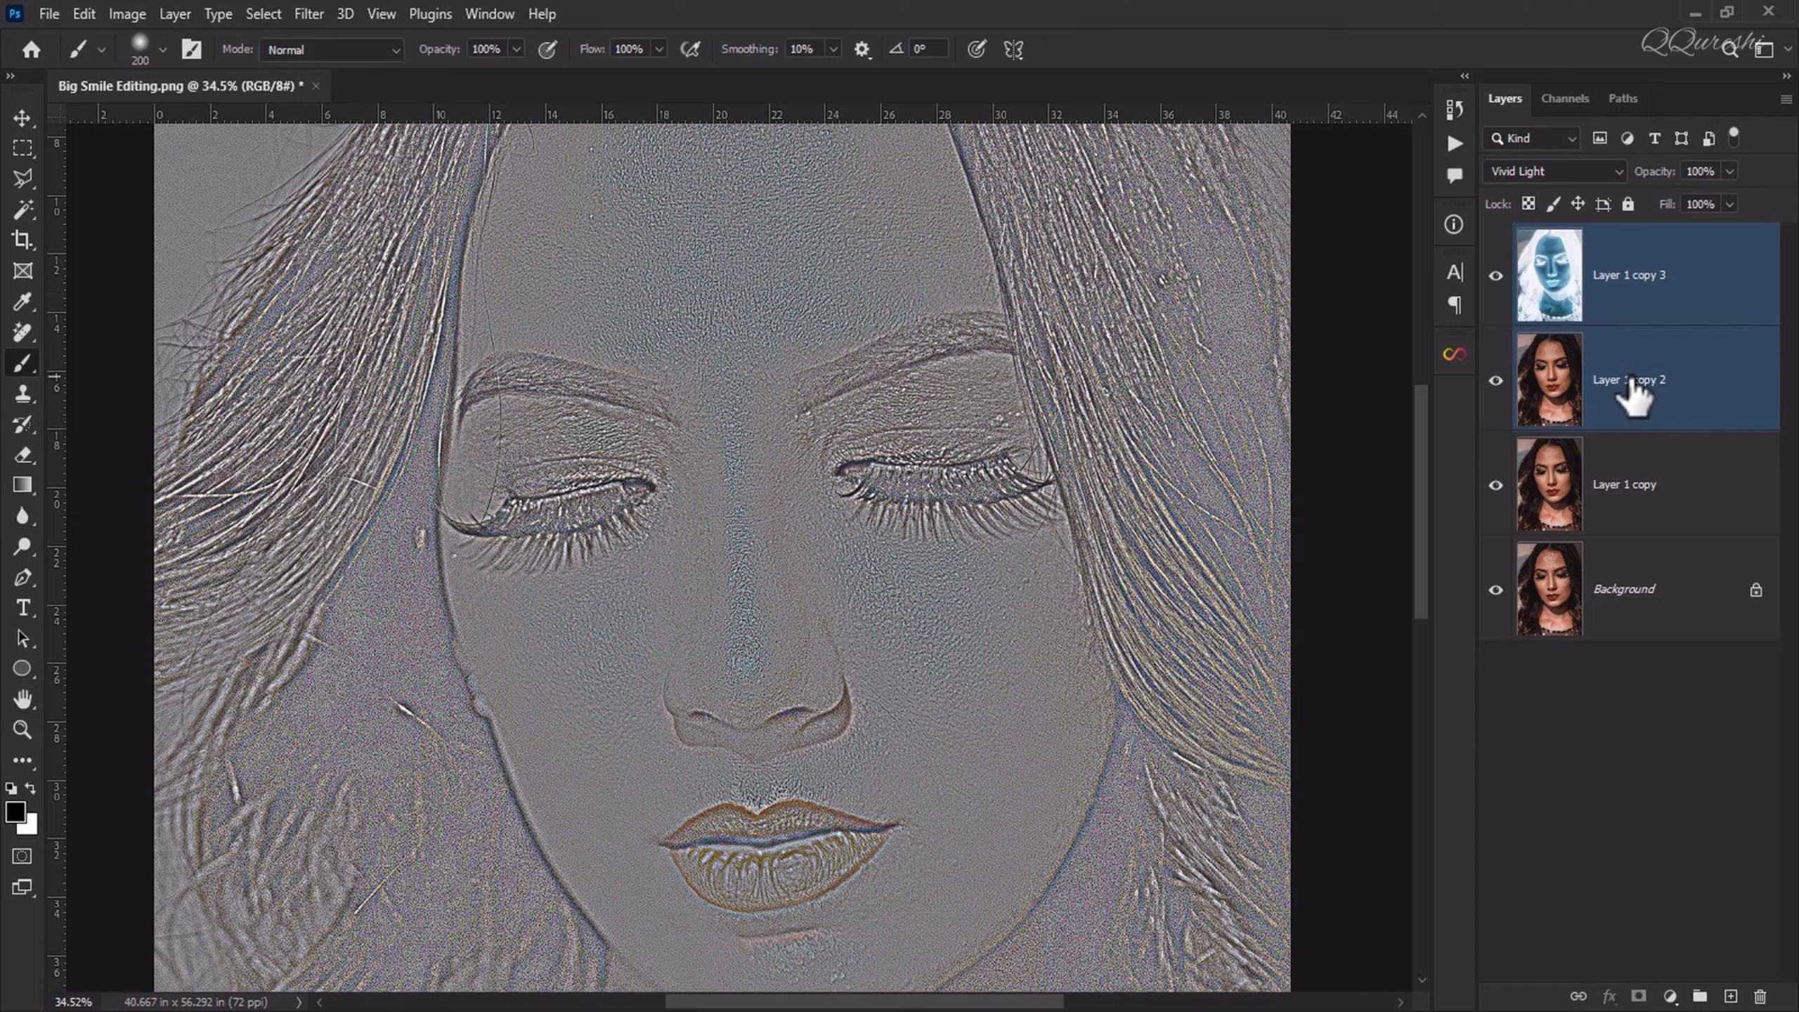
key(ctrl+e)
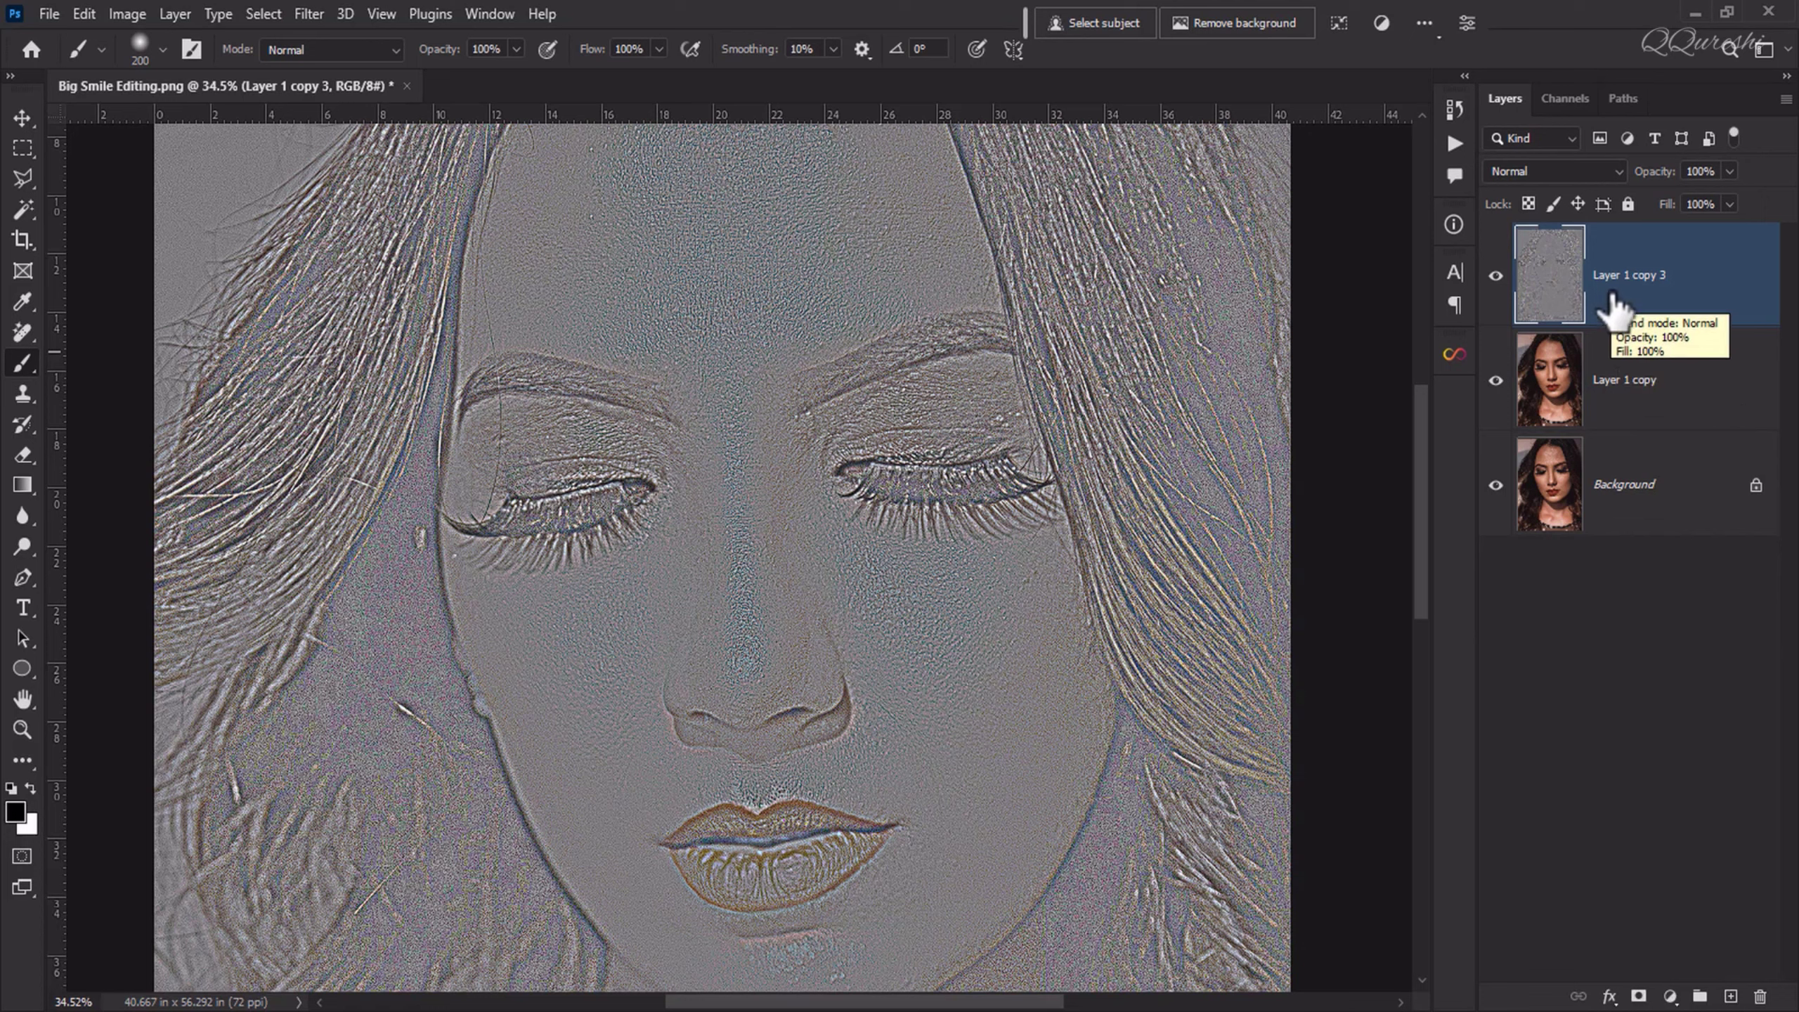
click(123, 12)
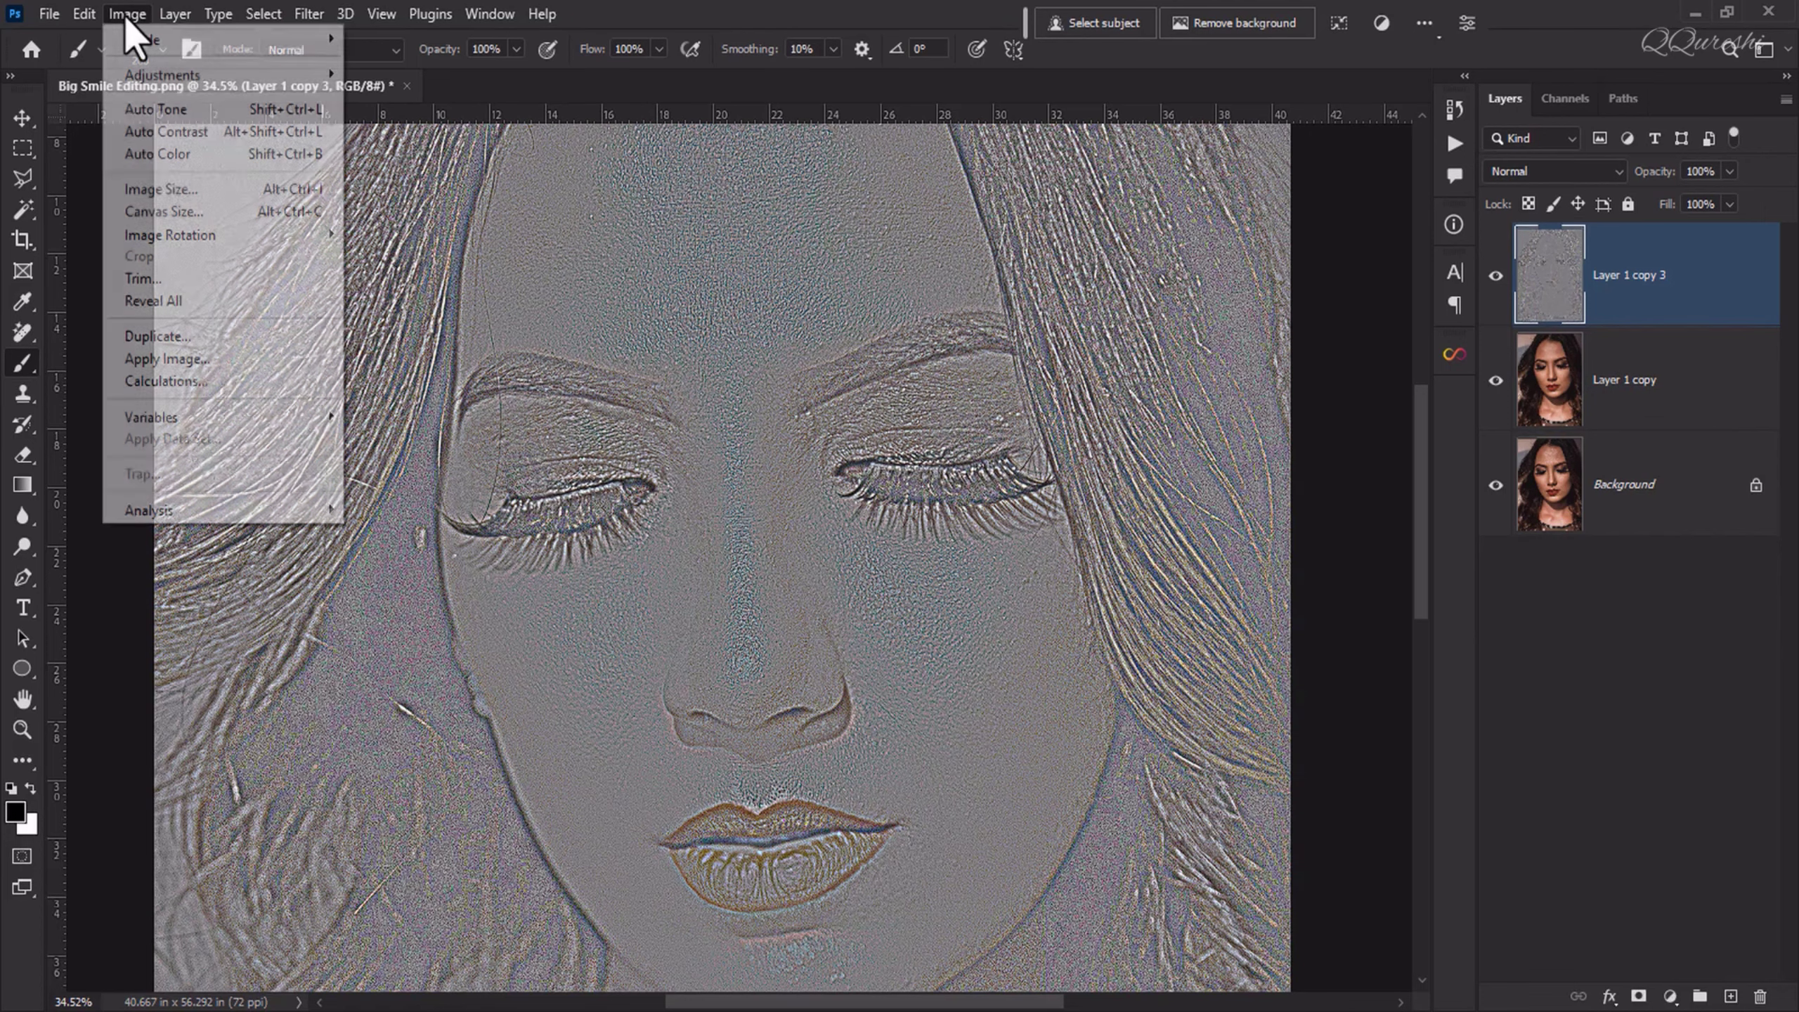
mouse_move(136, 77)
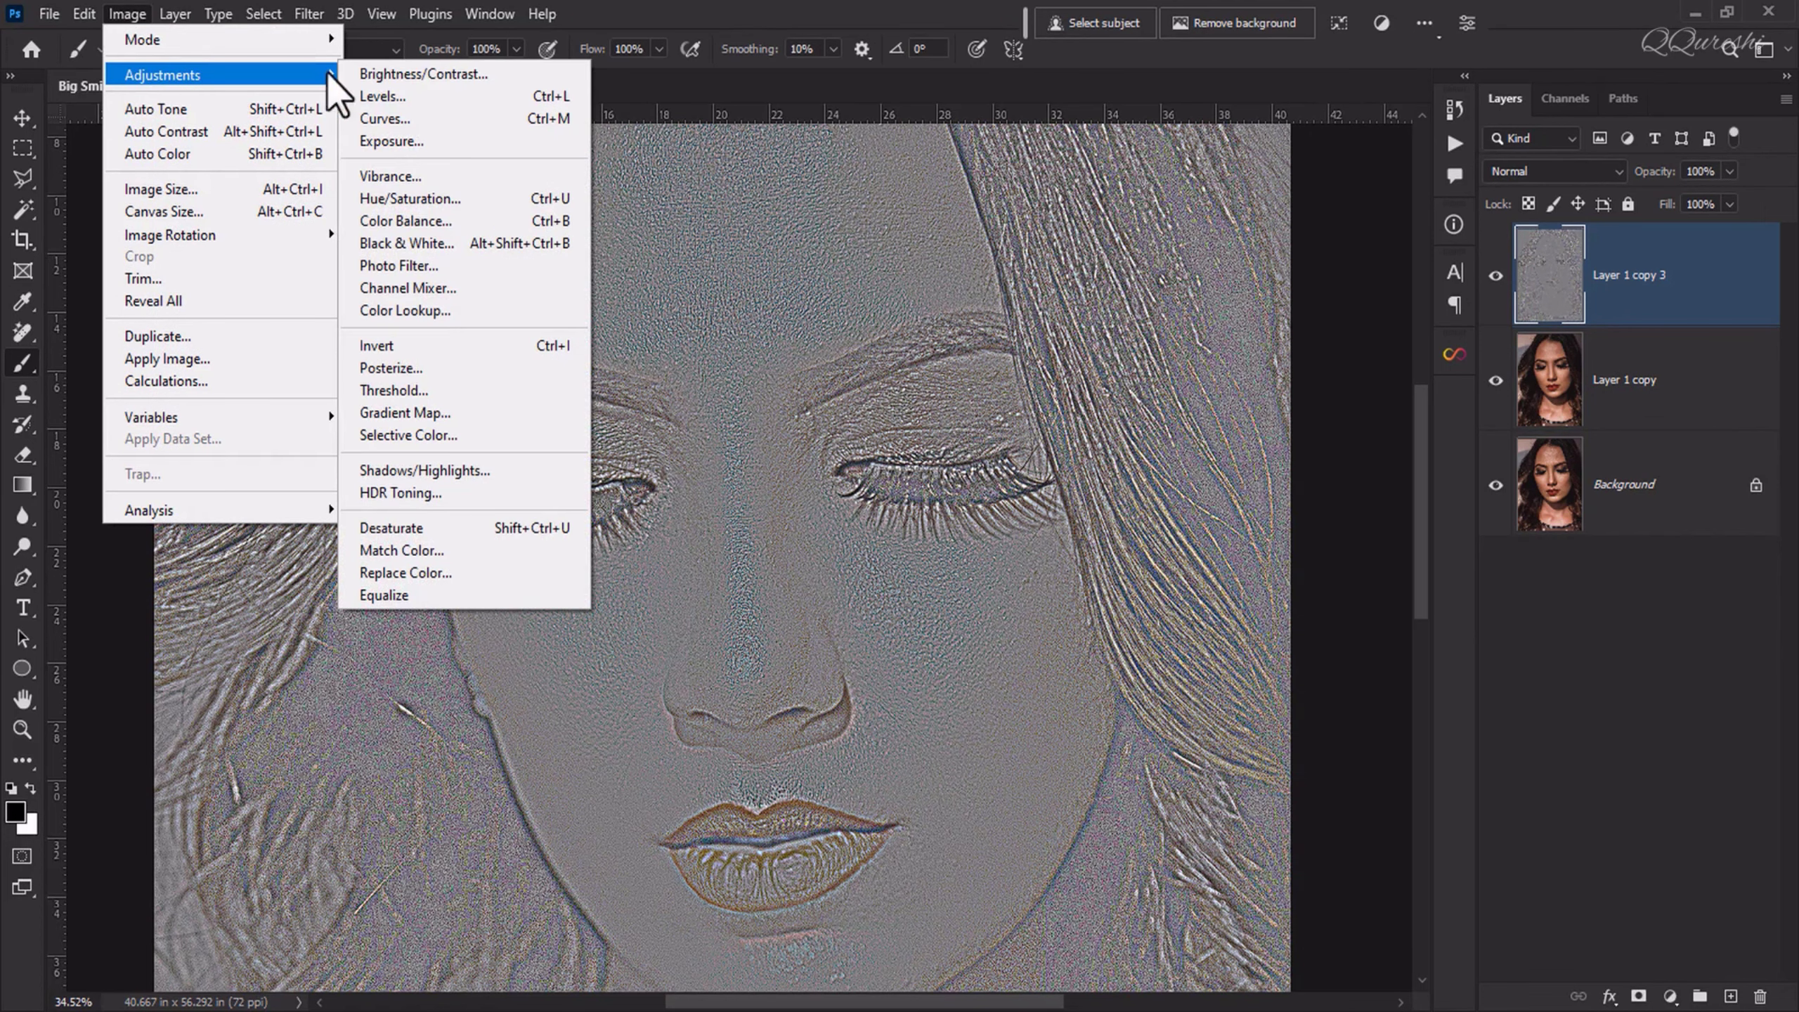
click(411, 200)
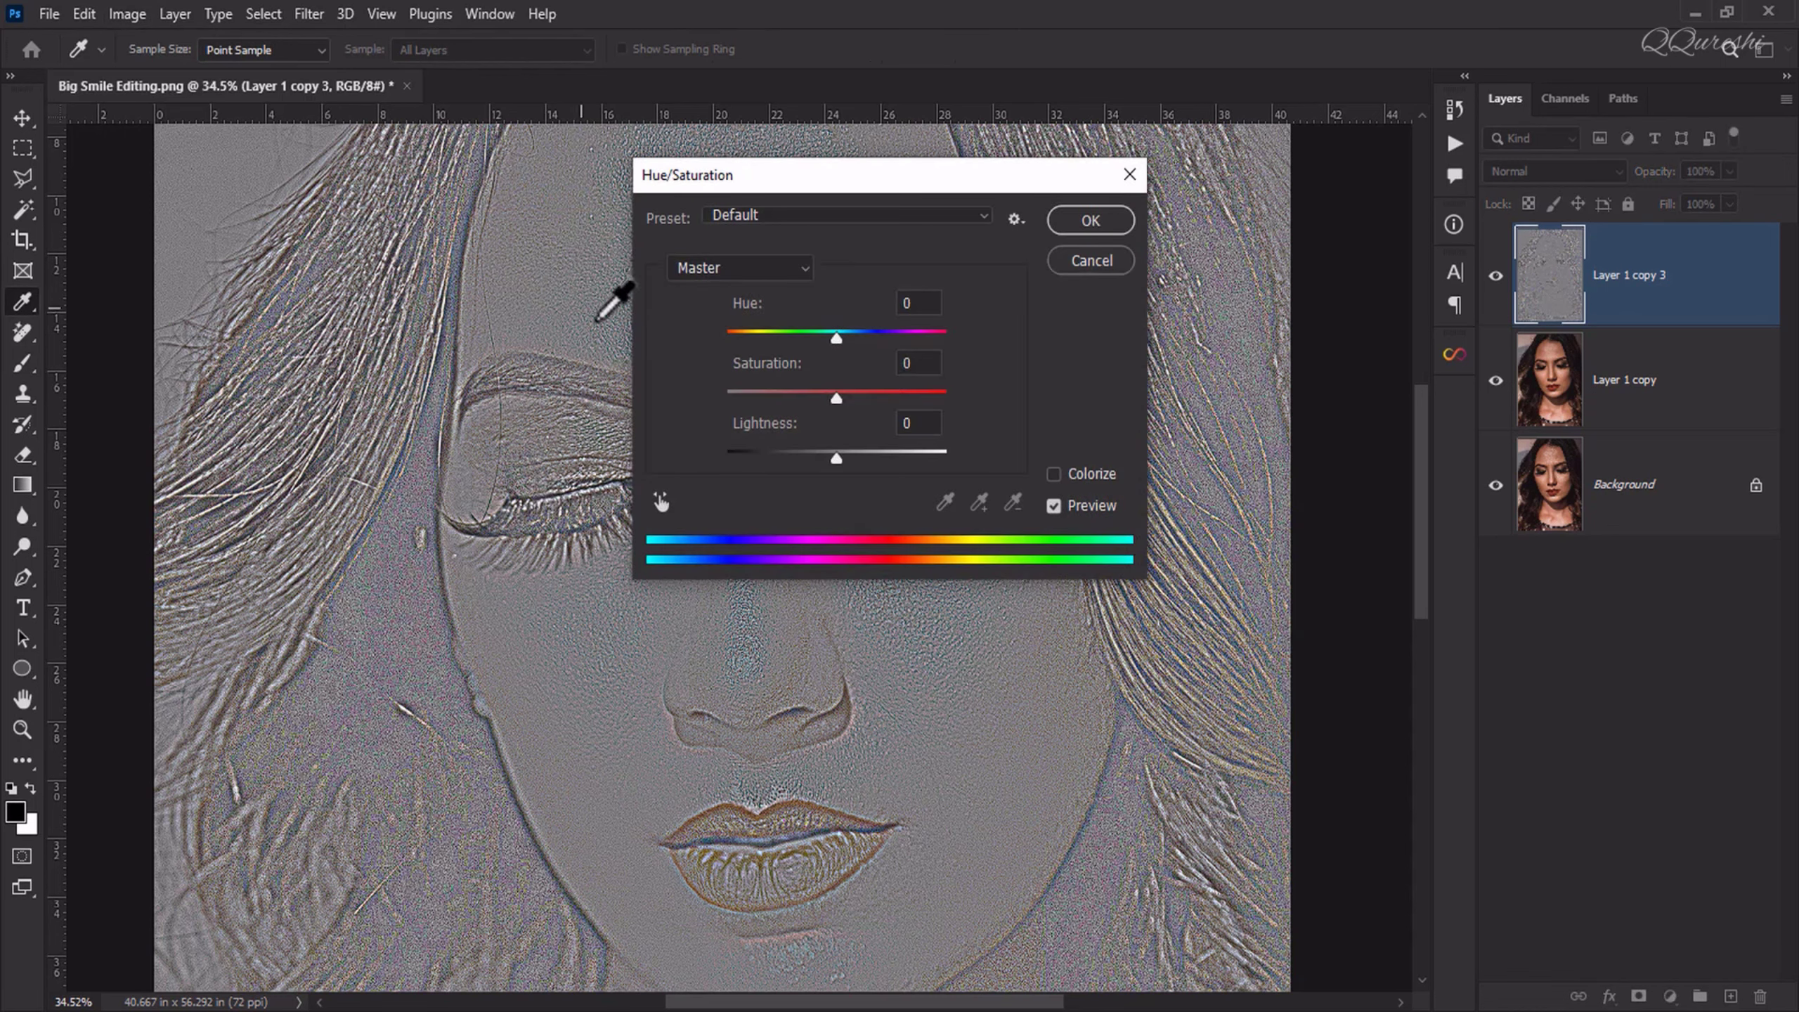
drag(836, 398, 717, 406)
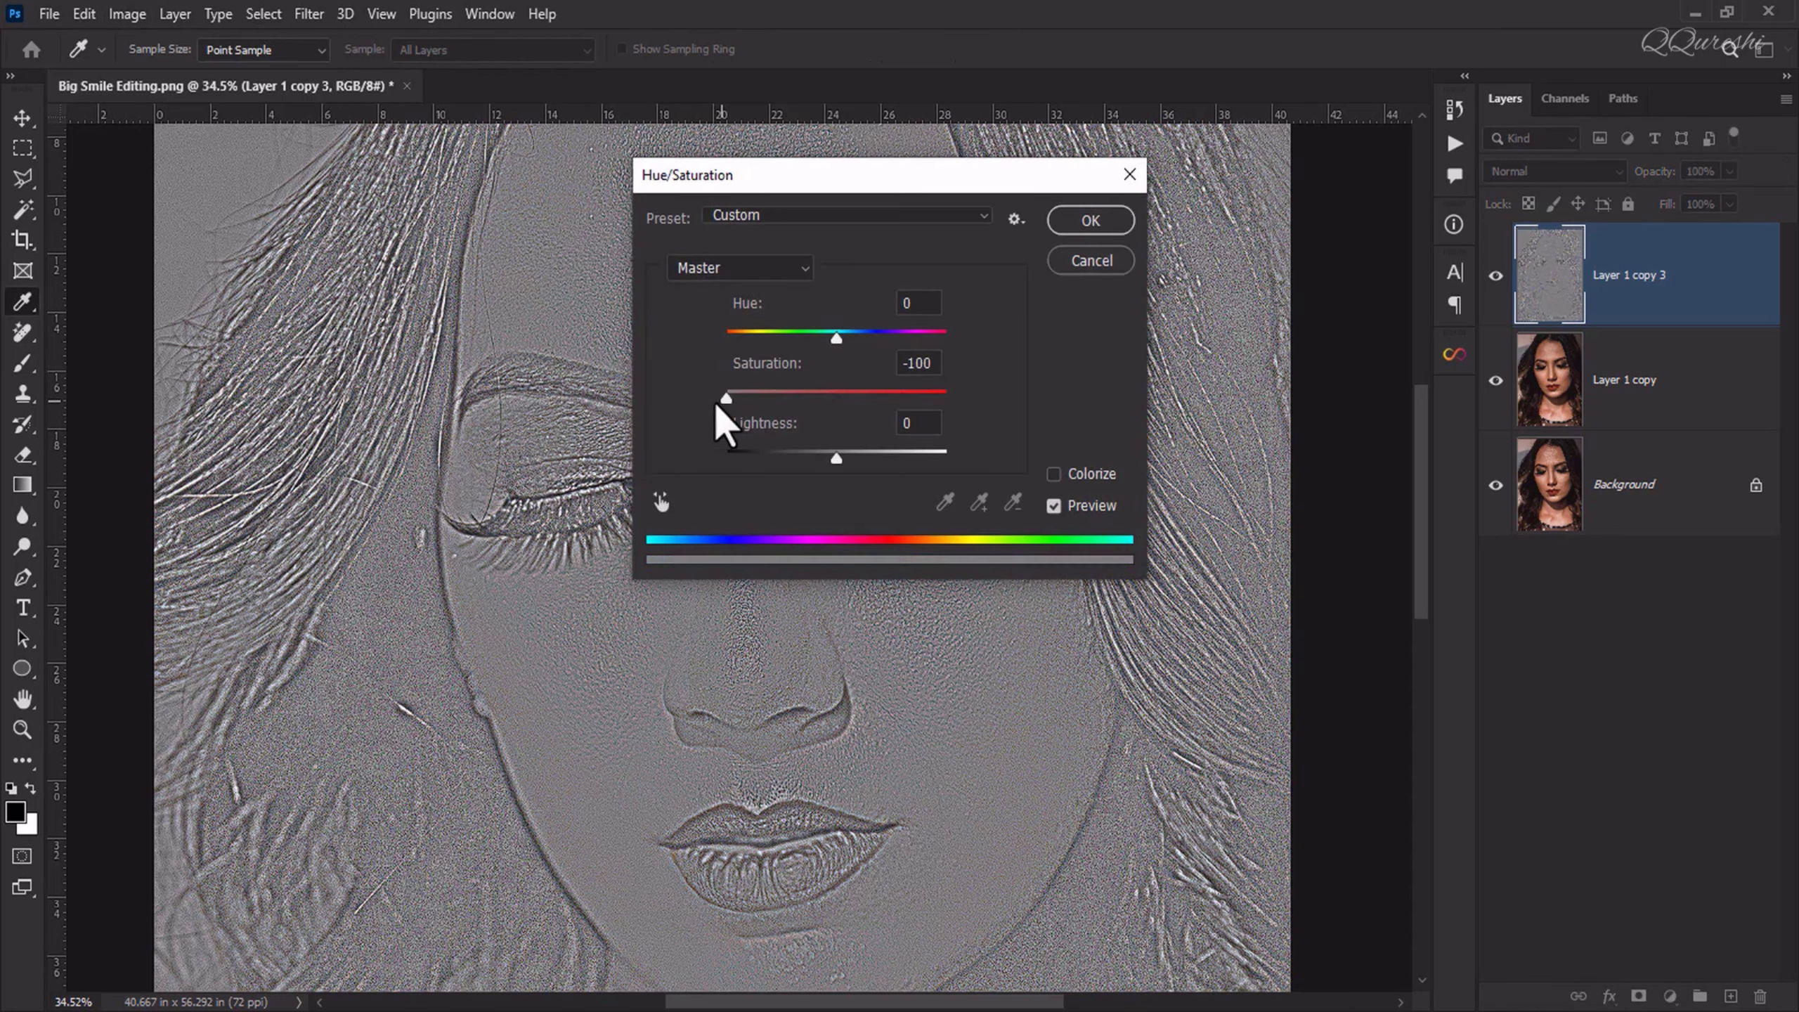
click(917, 362)
click(1080, 223)
key(b)
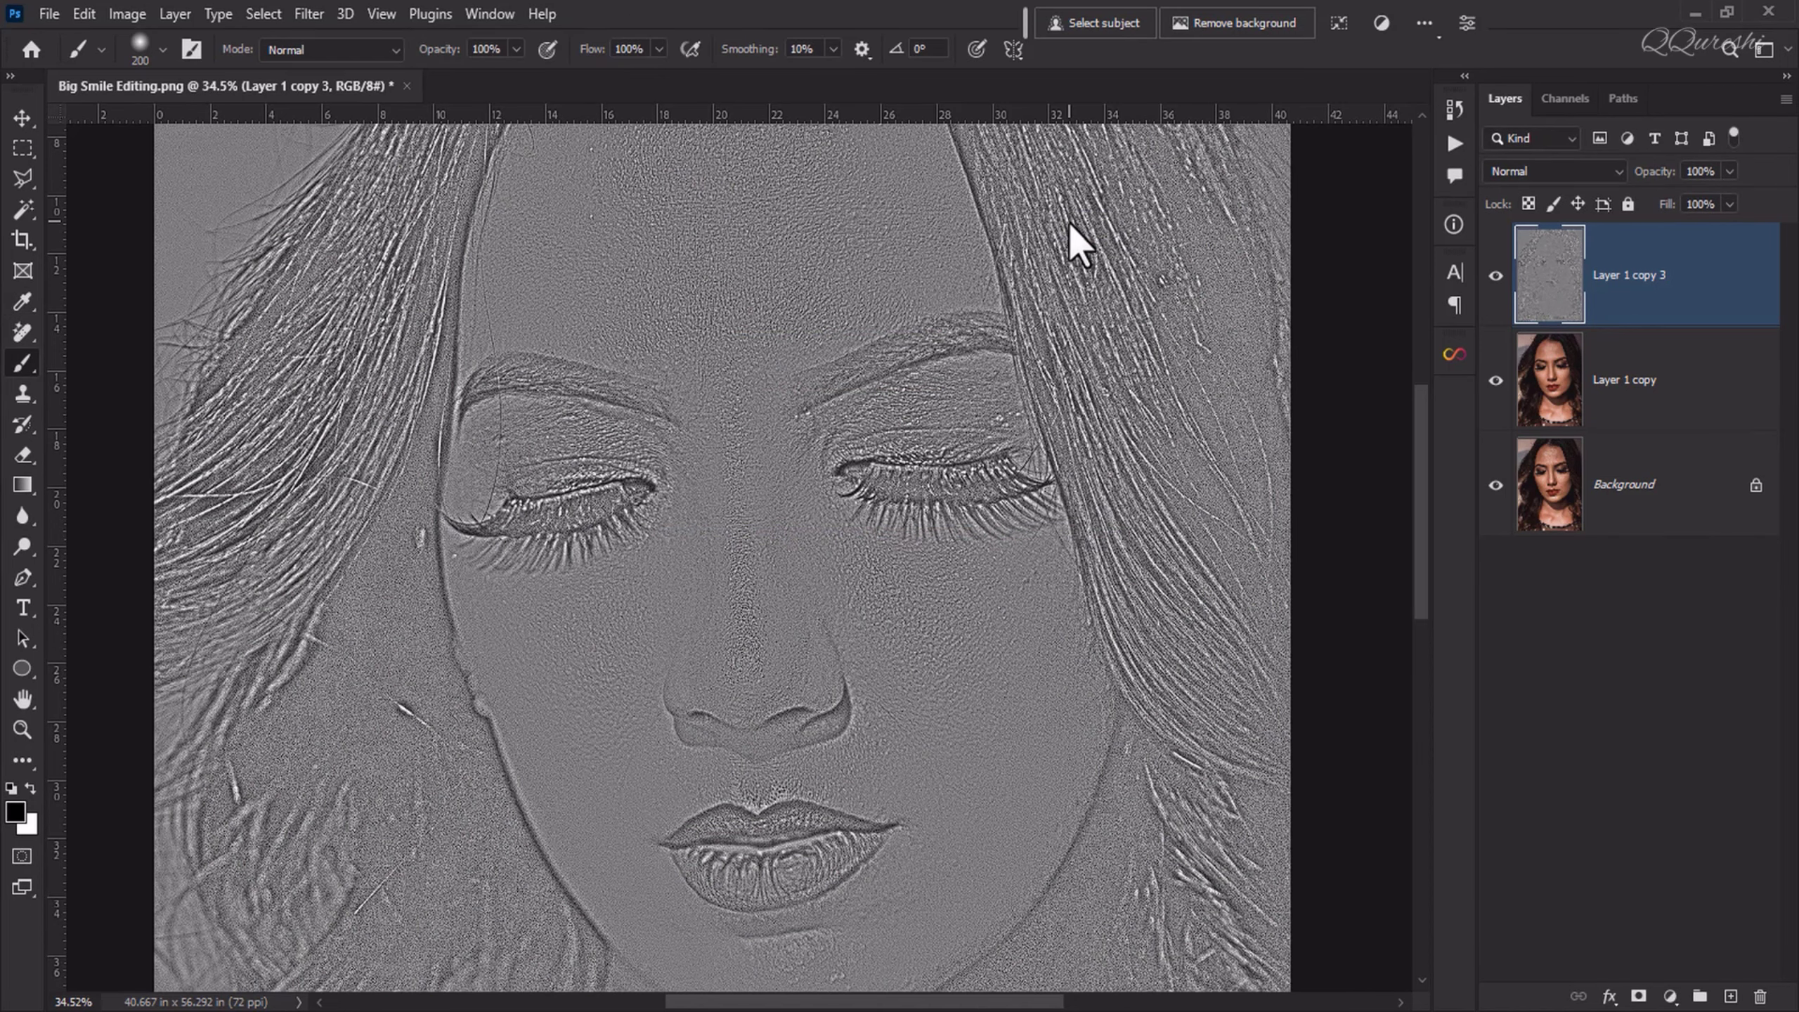
Step: Invert the desaturated texture layer and apply a Gaussian Blur with a 3.5-pixel radius to it
key(ctrl+i)
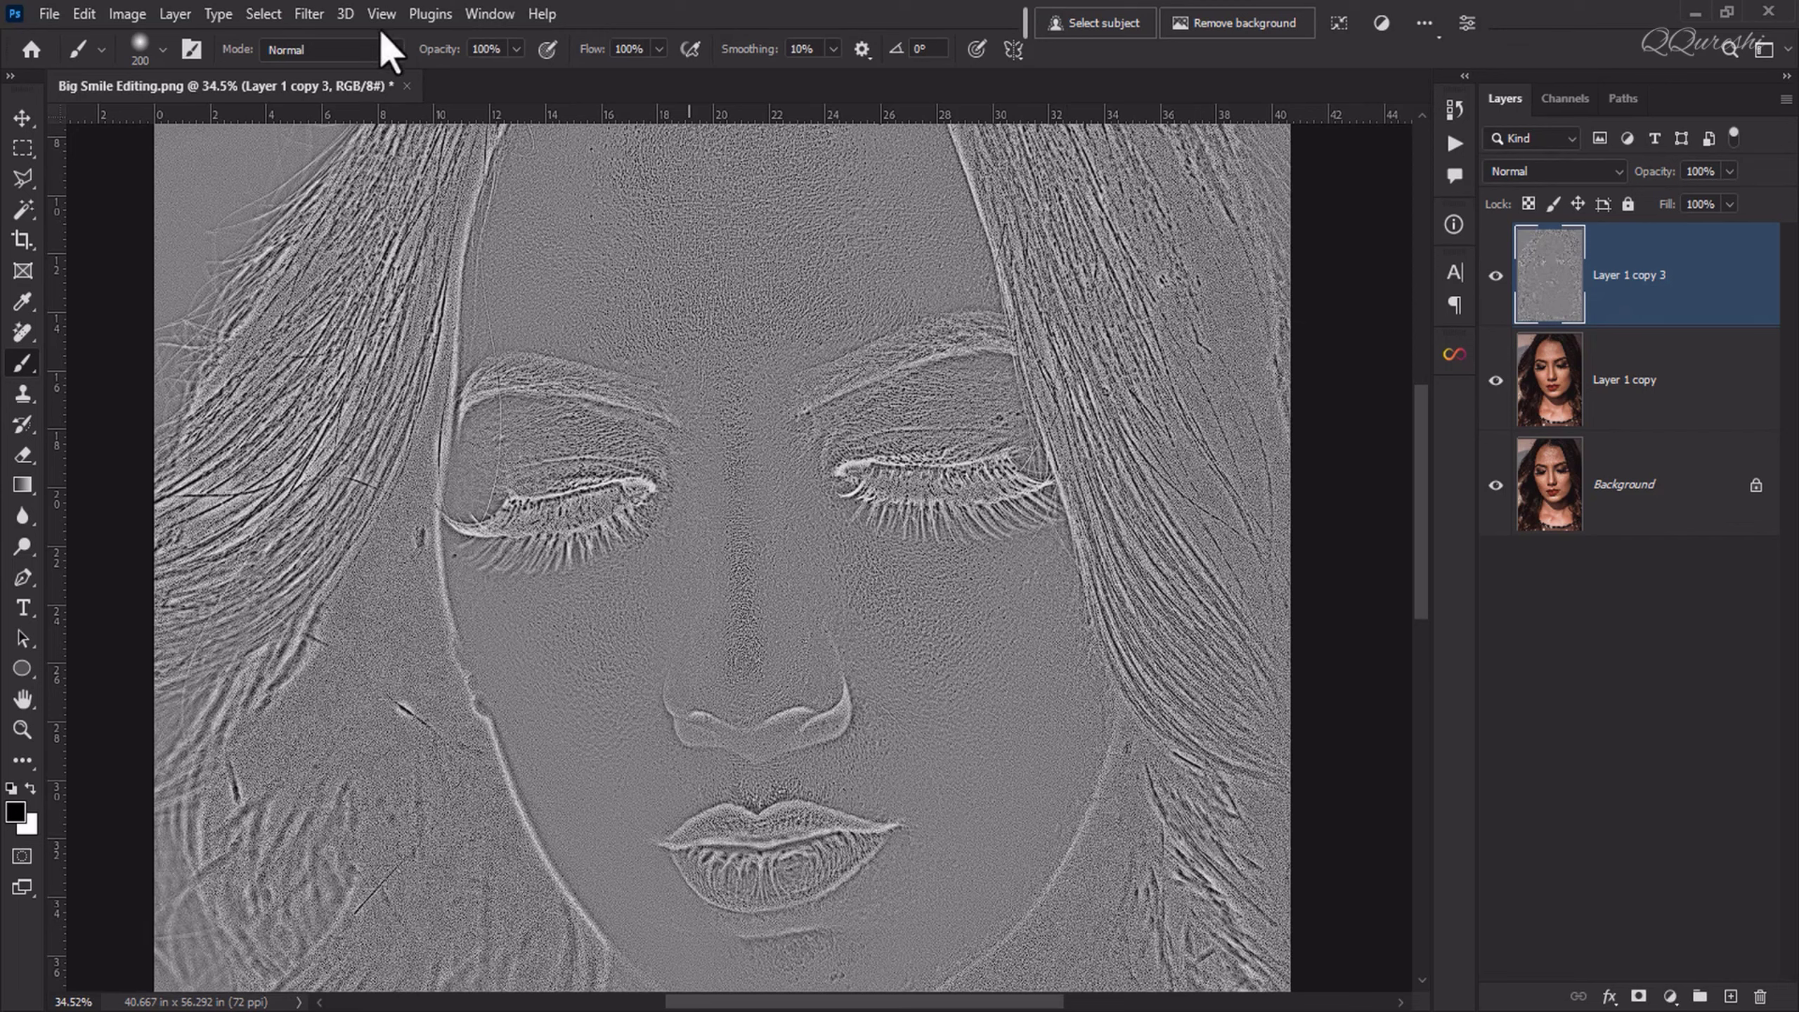
click(323, 16)
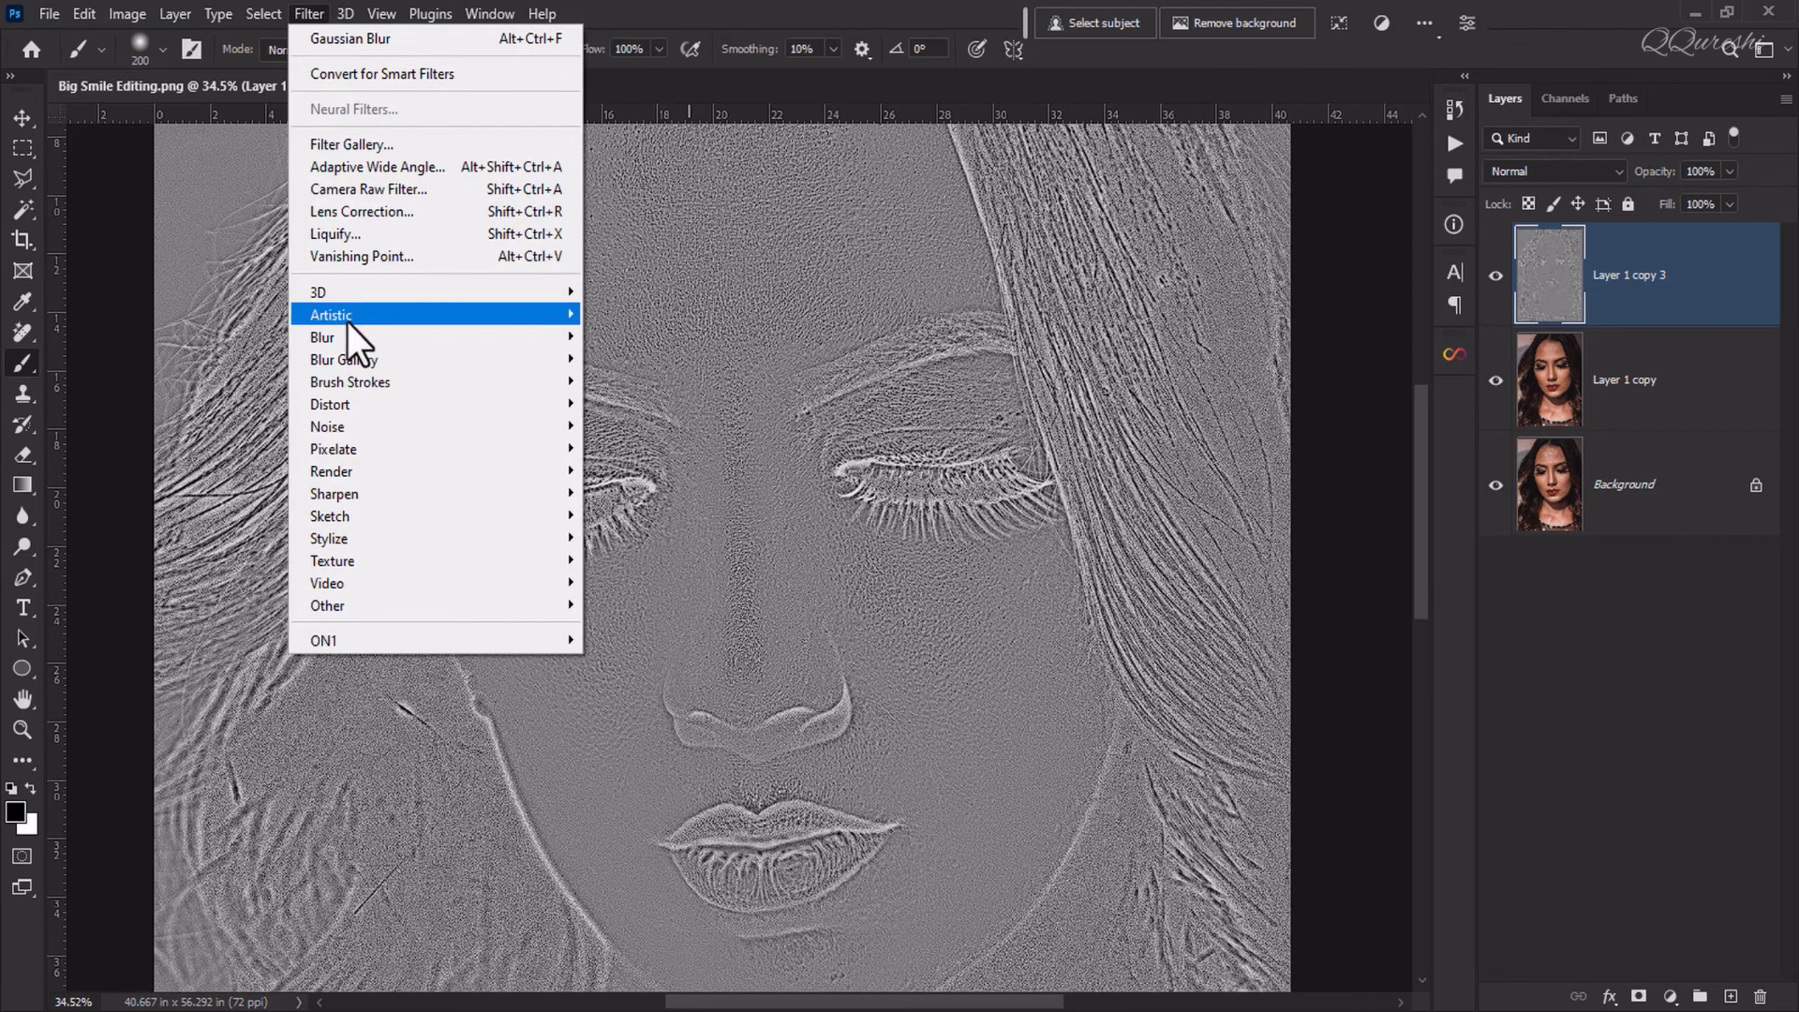
mouse_move(348, 330)
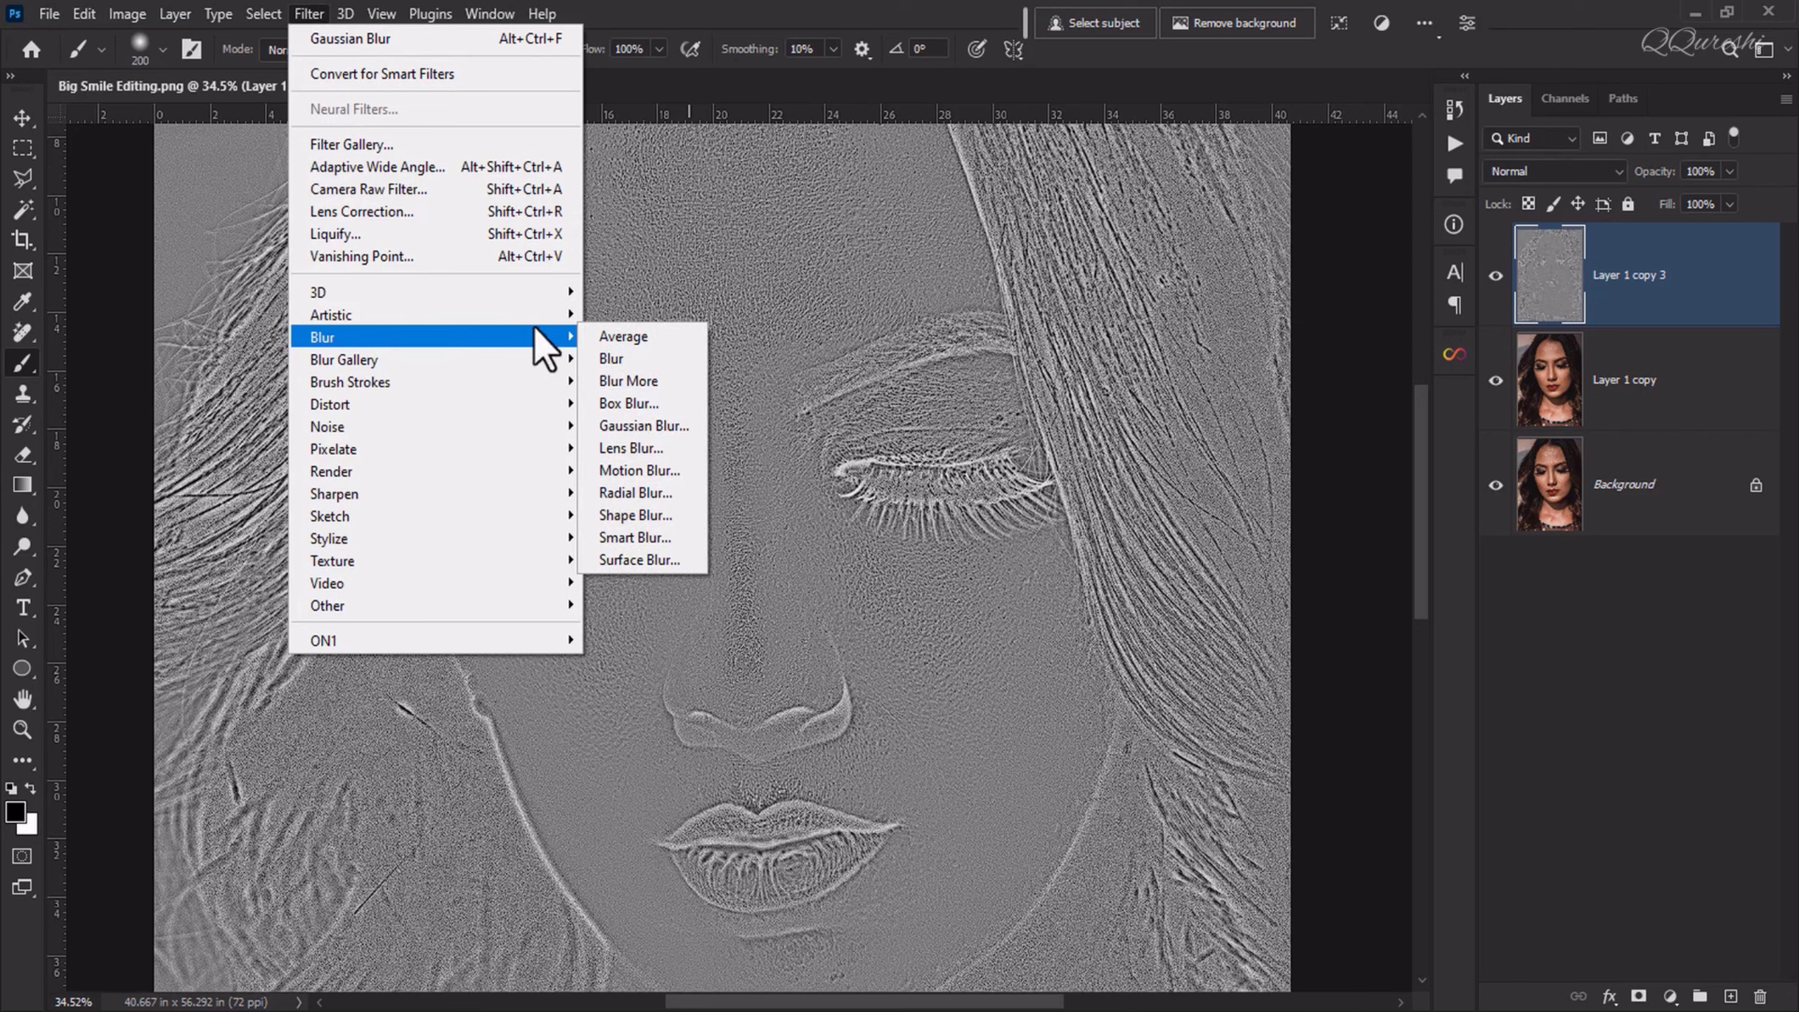
click(623, 427)
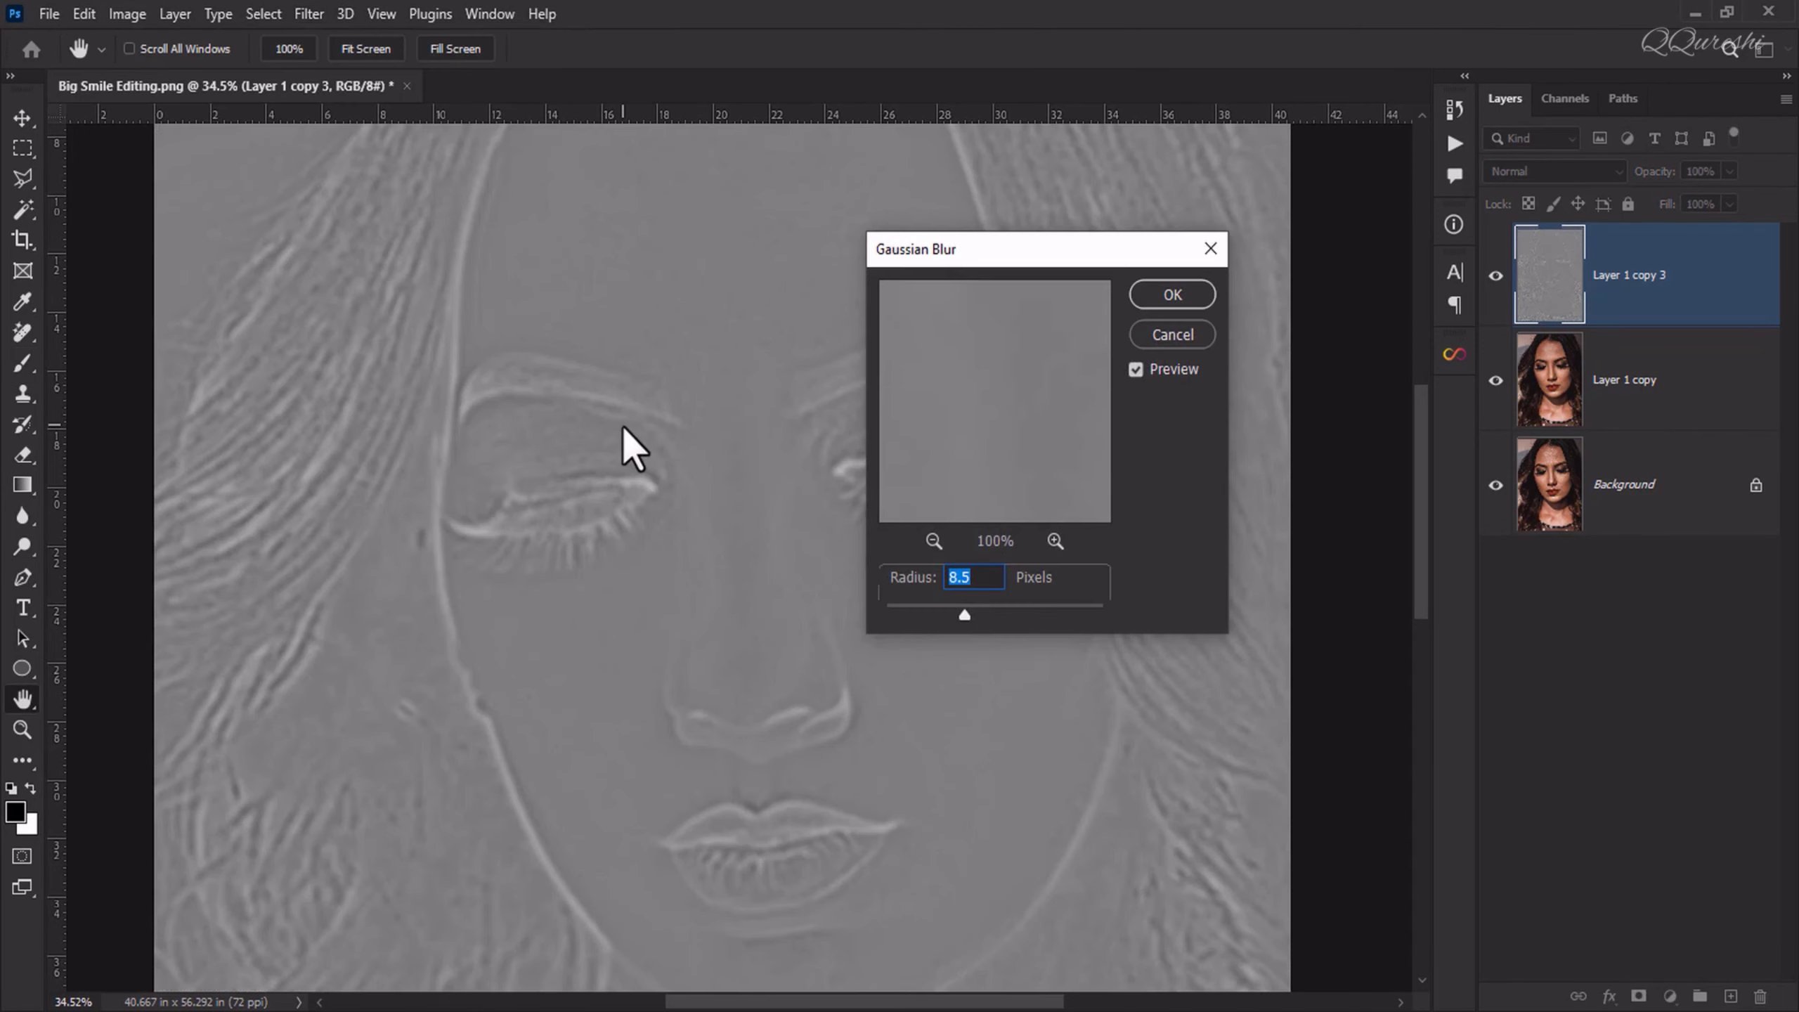
text(3.)
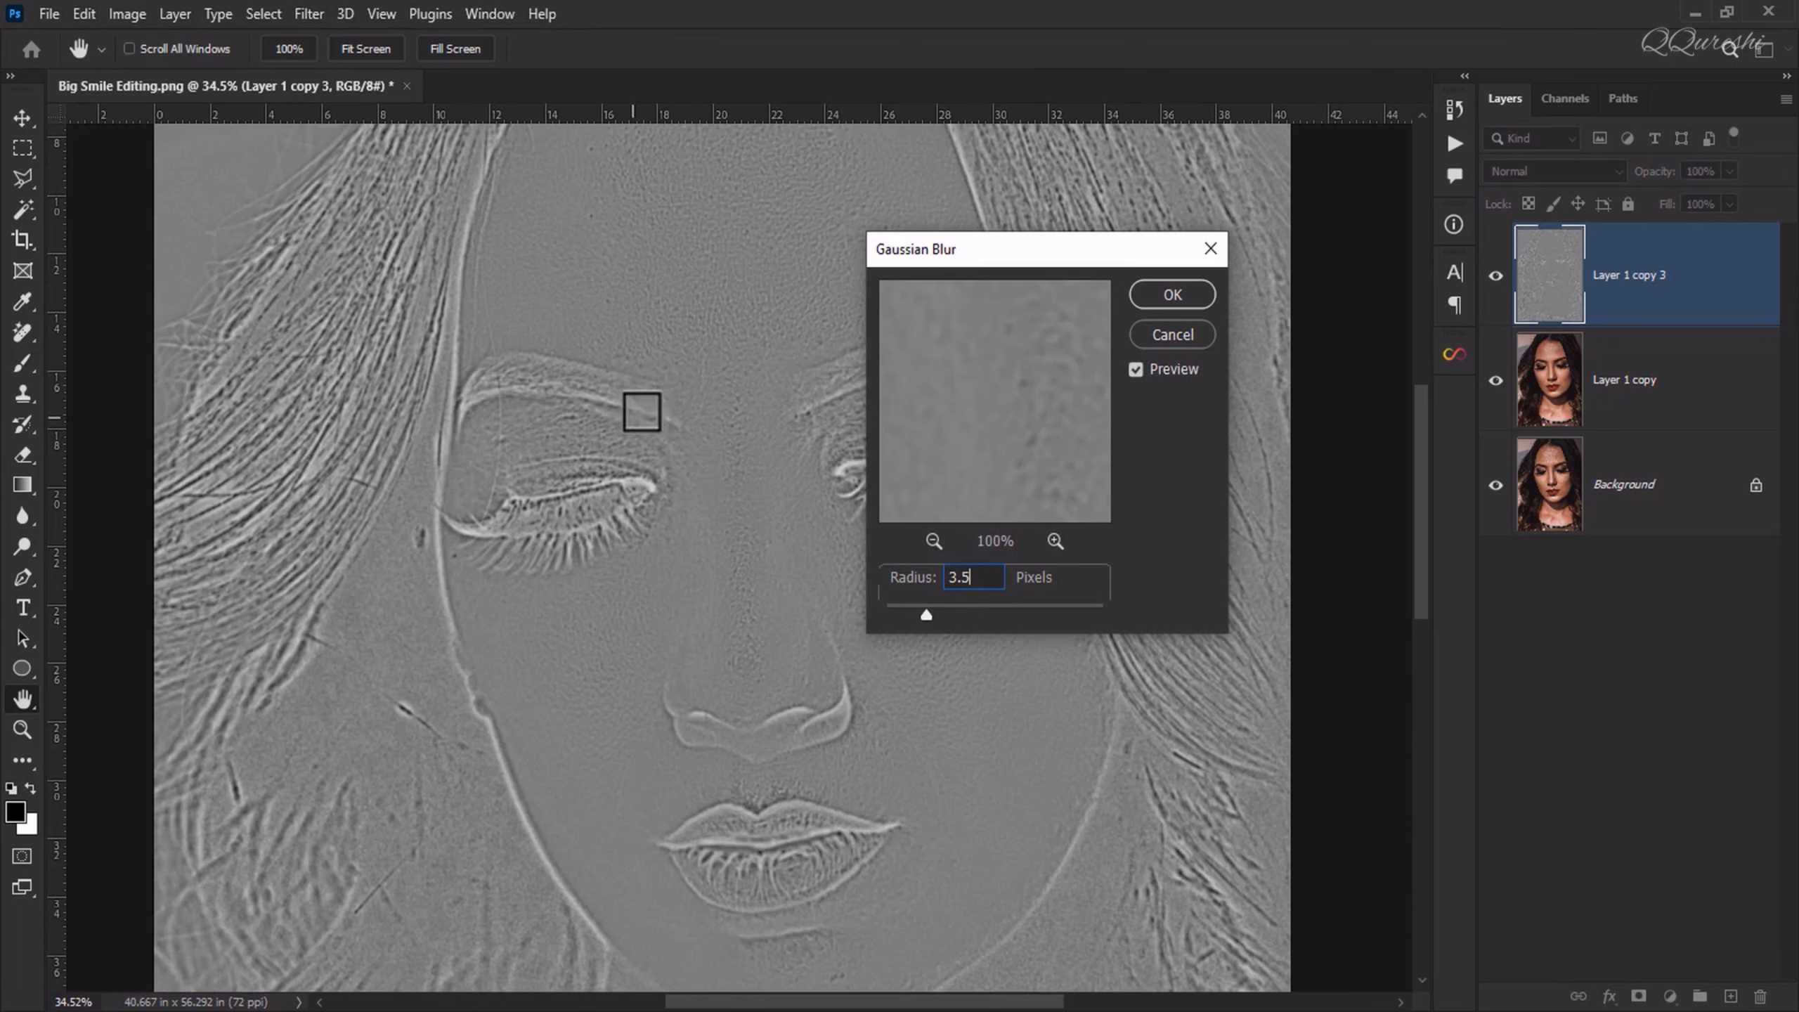
click(1191, 299)
key(b)
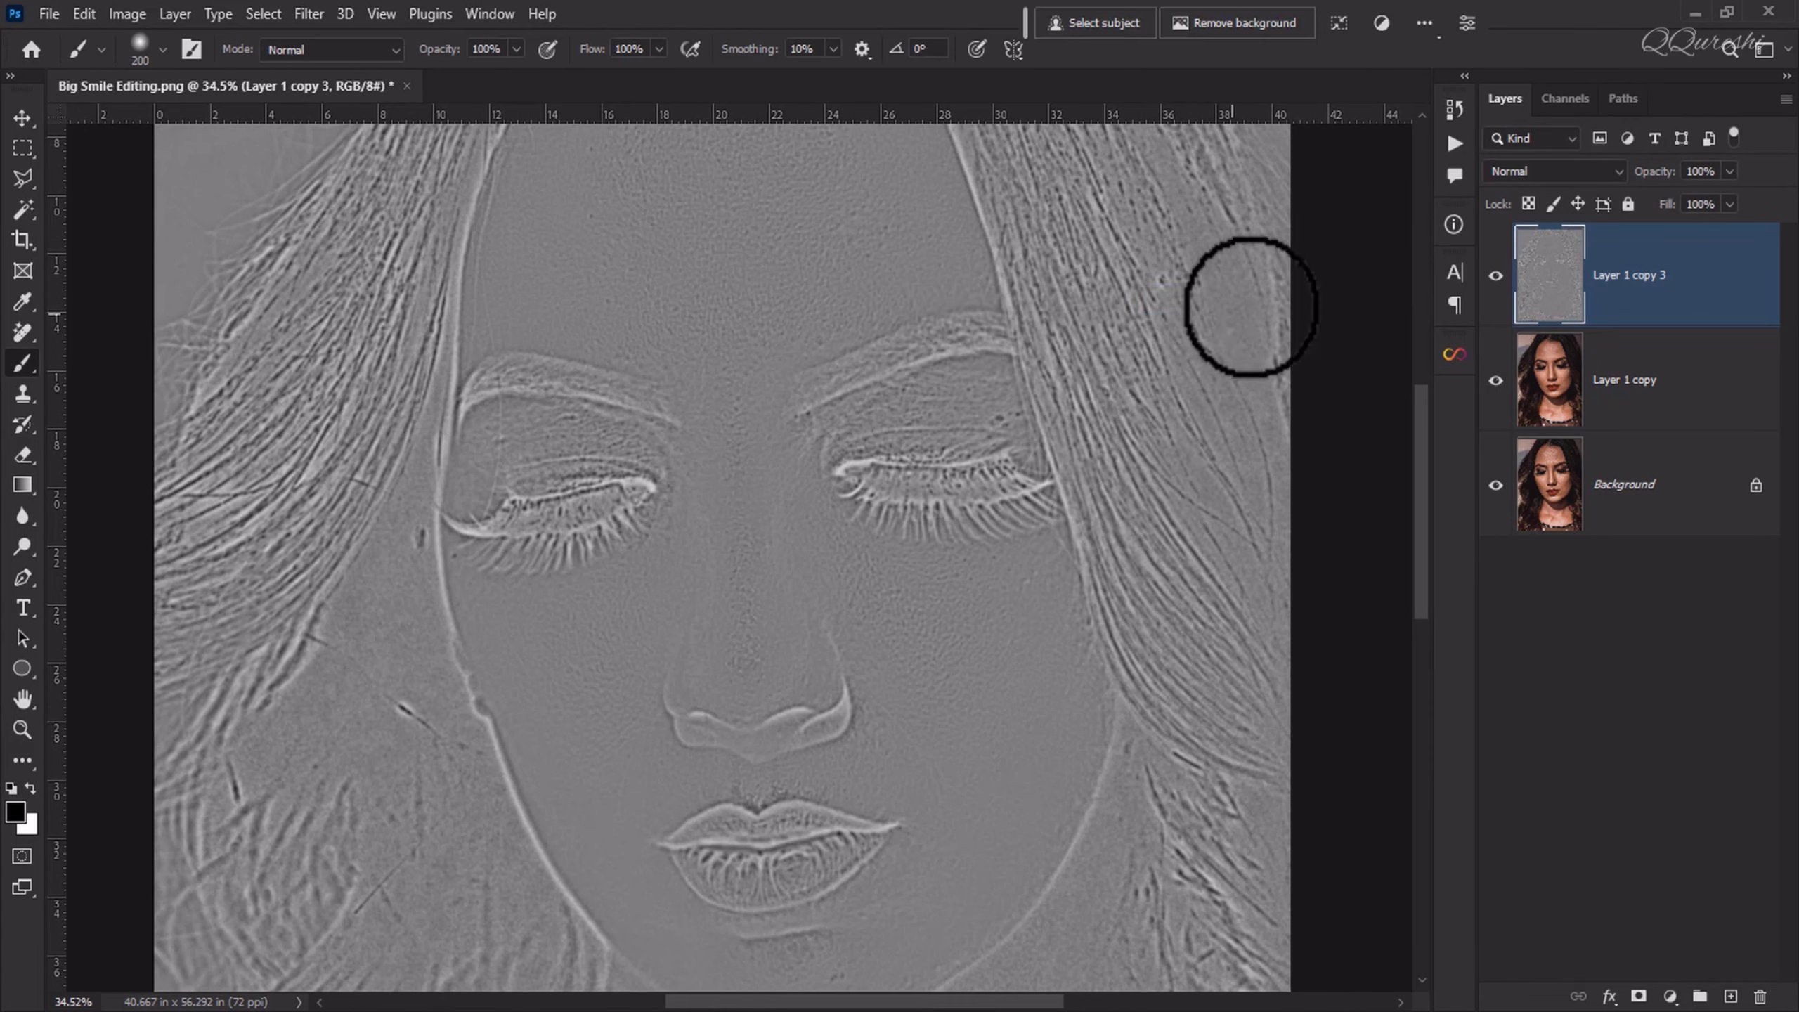
Step: Set the blurred texture layer's blend mode to Overlay and add a layer mask to it, inverted to black
click(1558, 171)
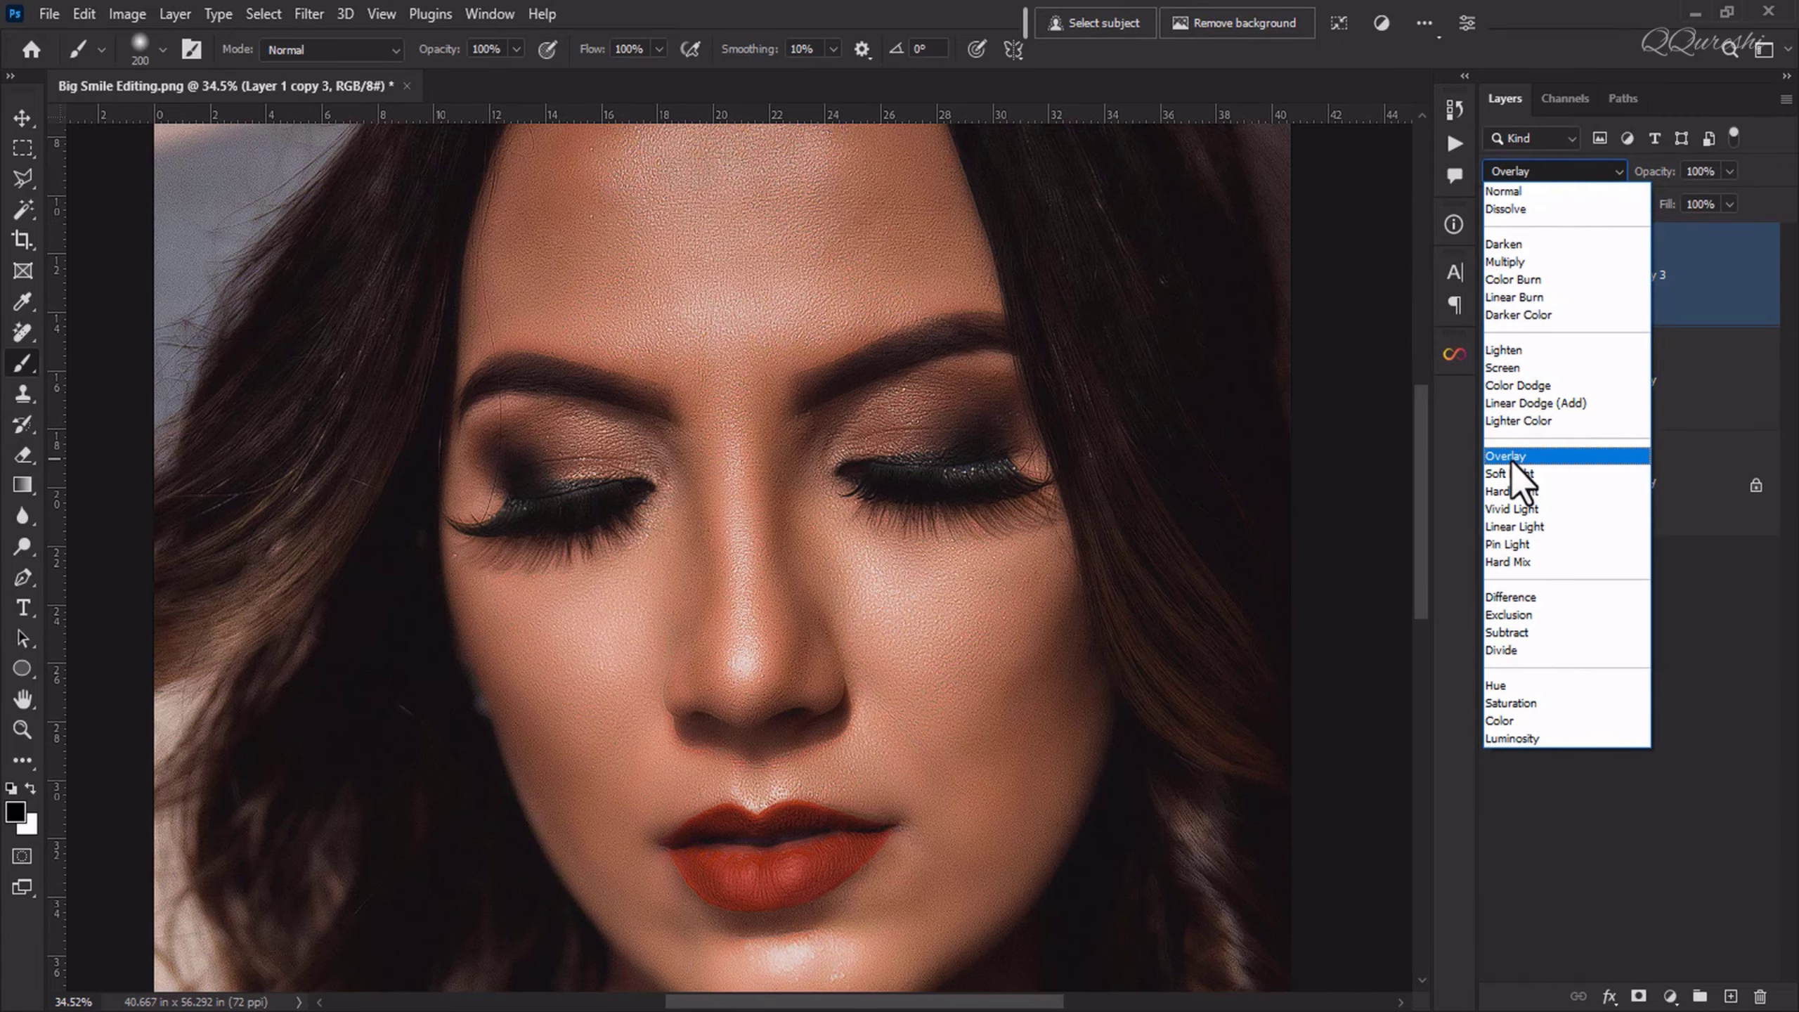
click(1511, 457)
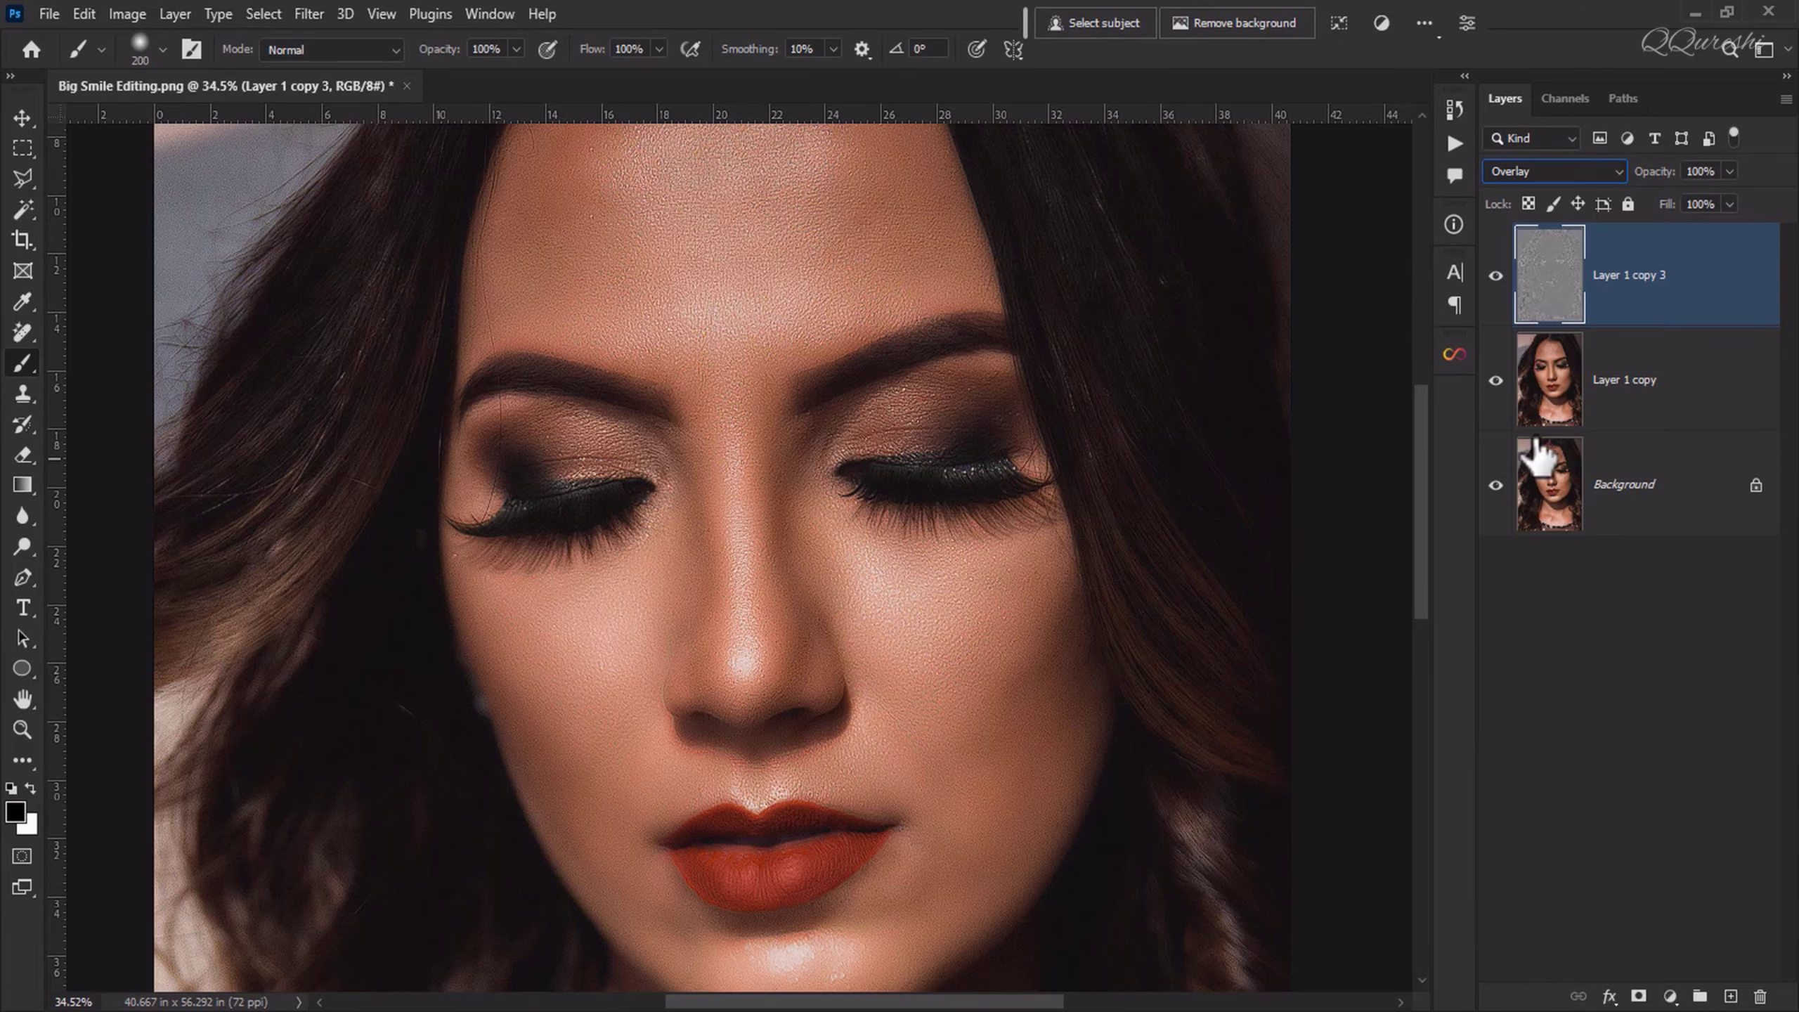
click(1639, 998)
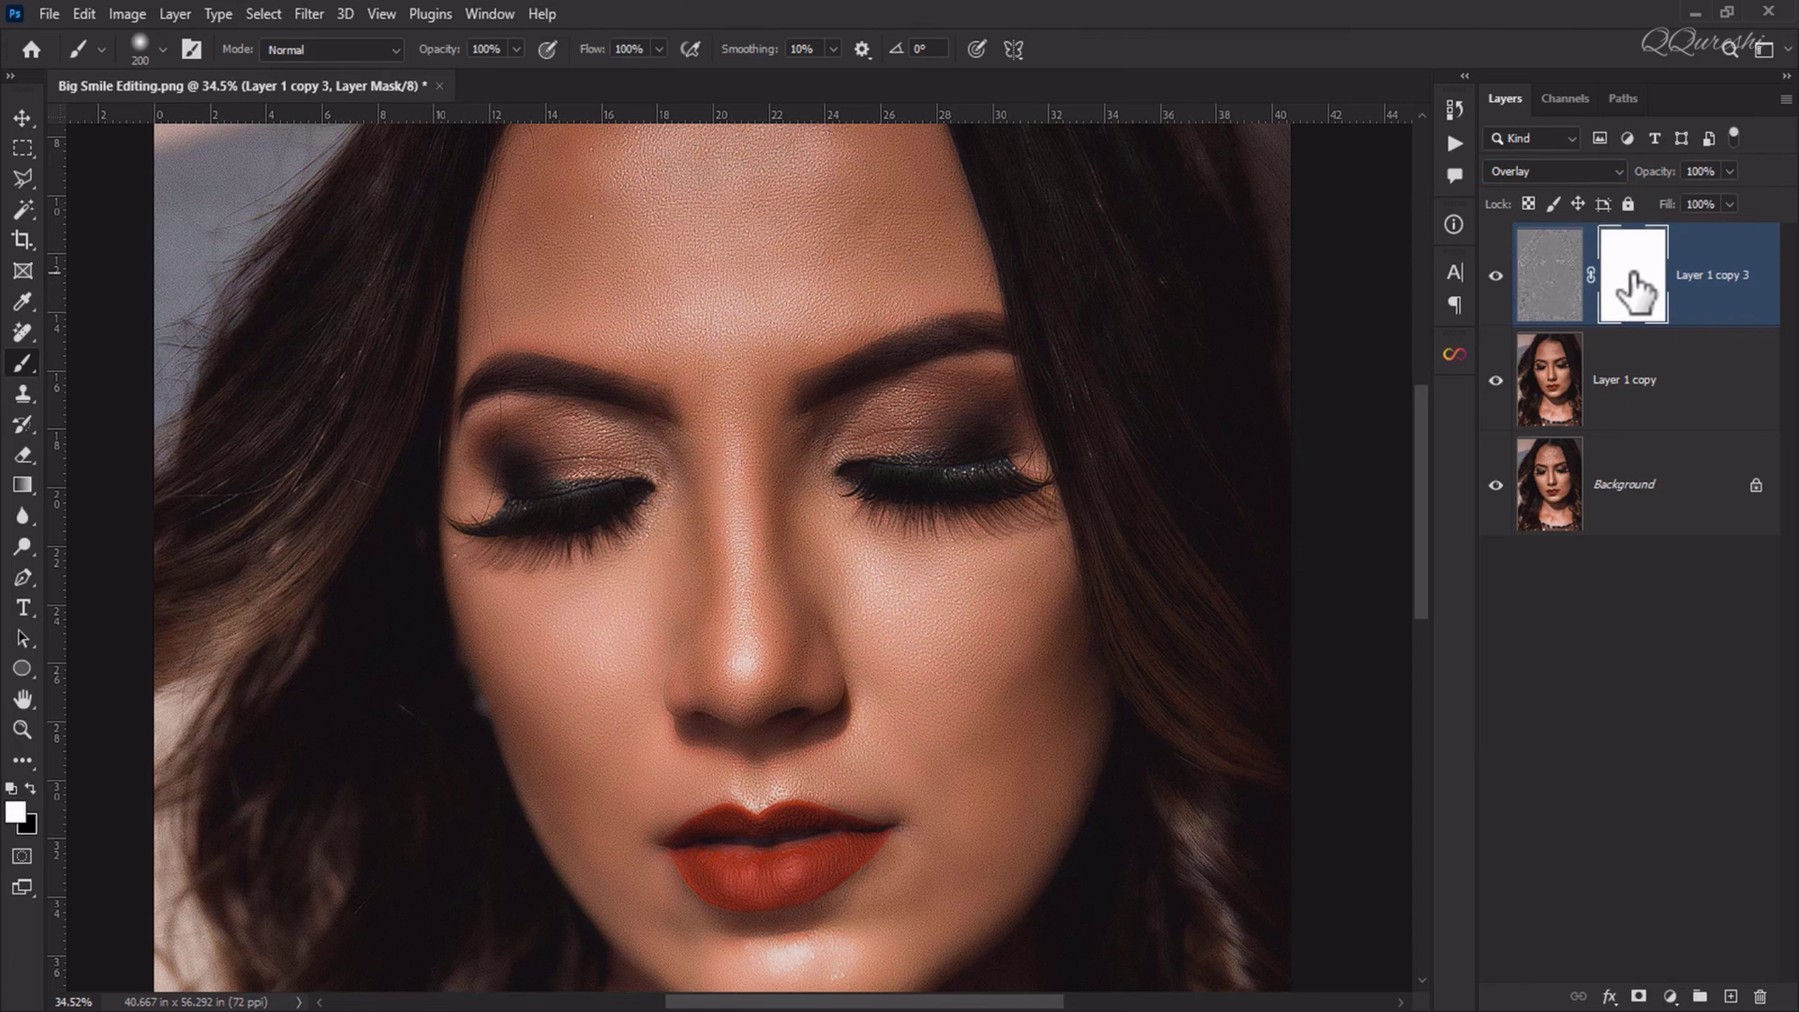
key(ctrl+i)
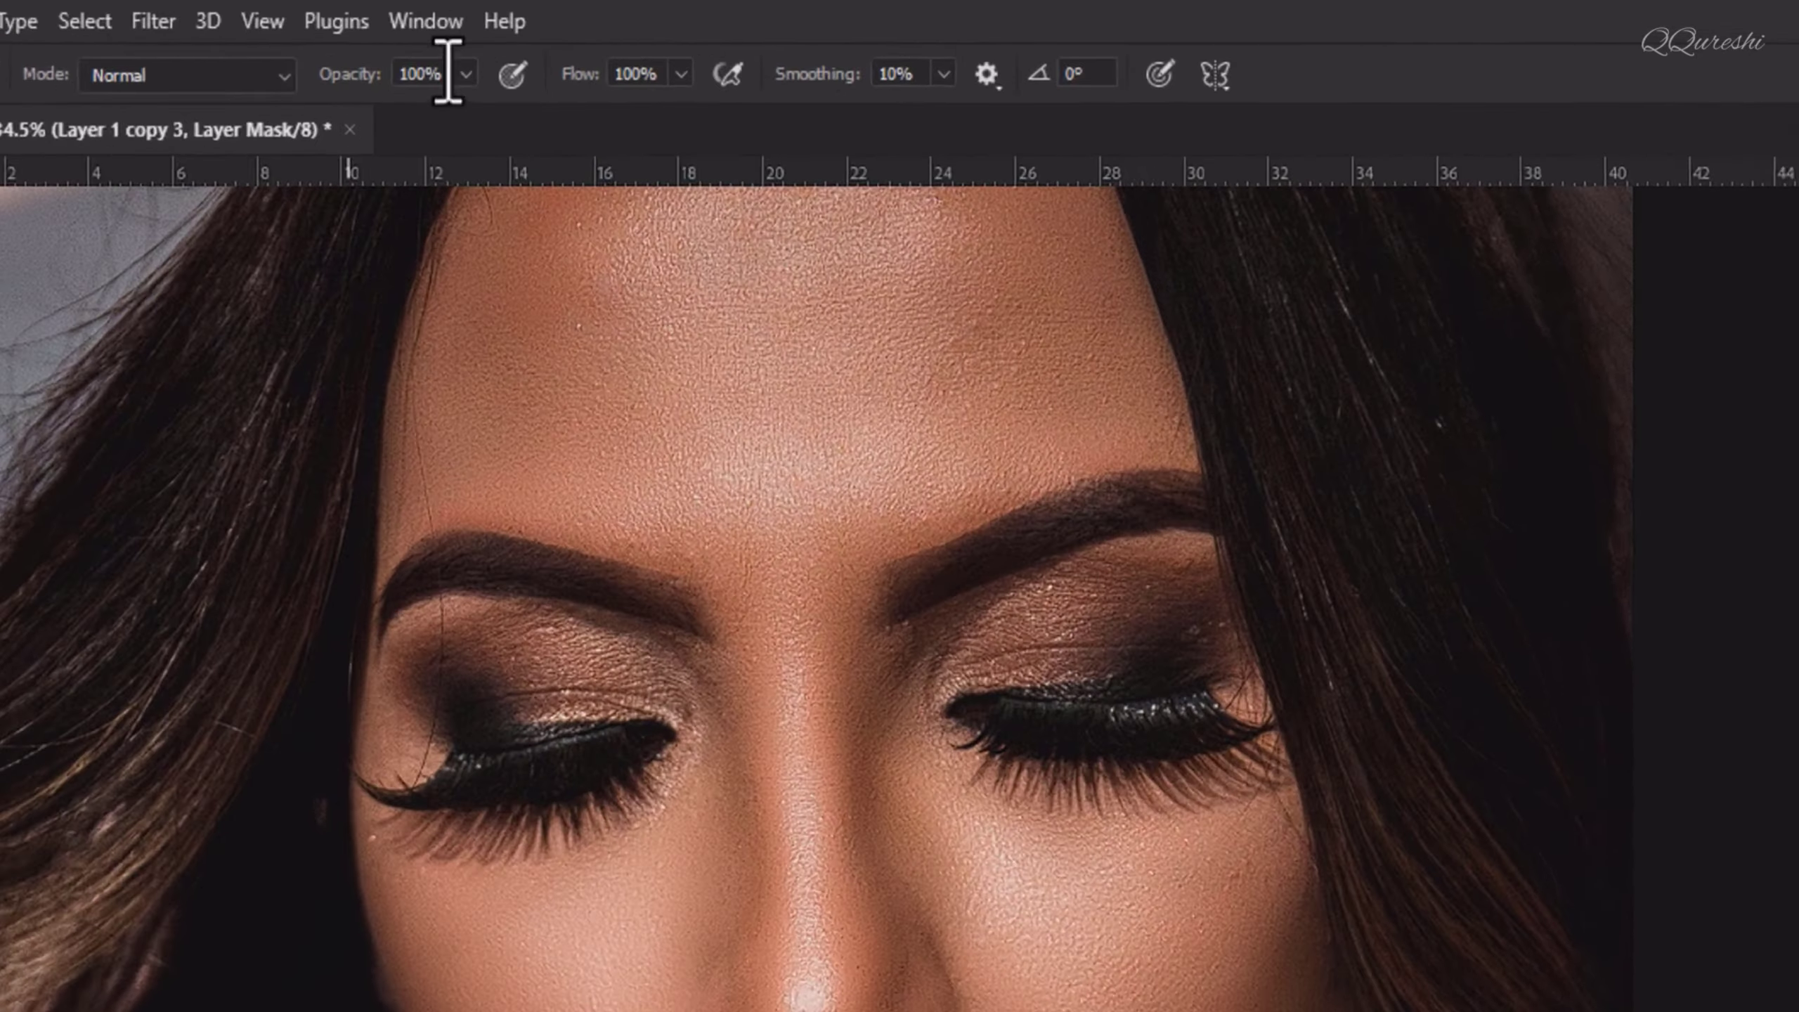
Step: Paint white on the black mask with the brush at 60% opacity over the skin around the eyes, nose, mouth, jaw and forehead
click(428, 75)
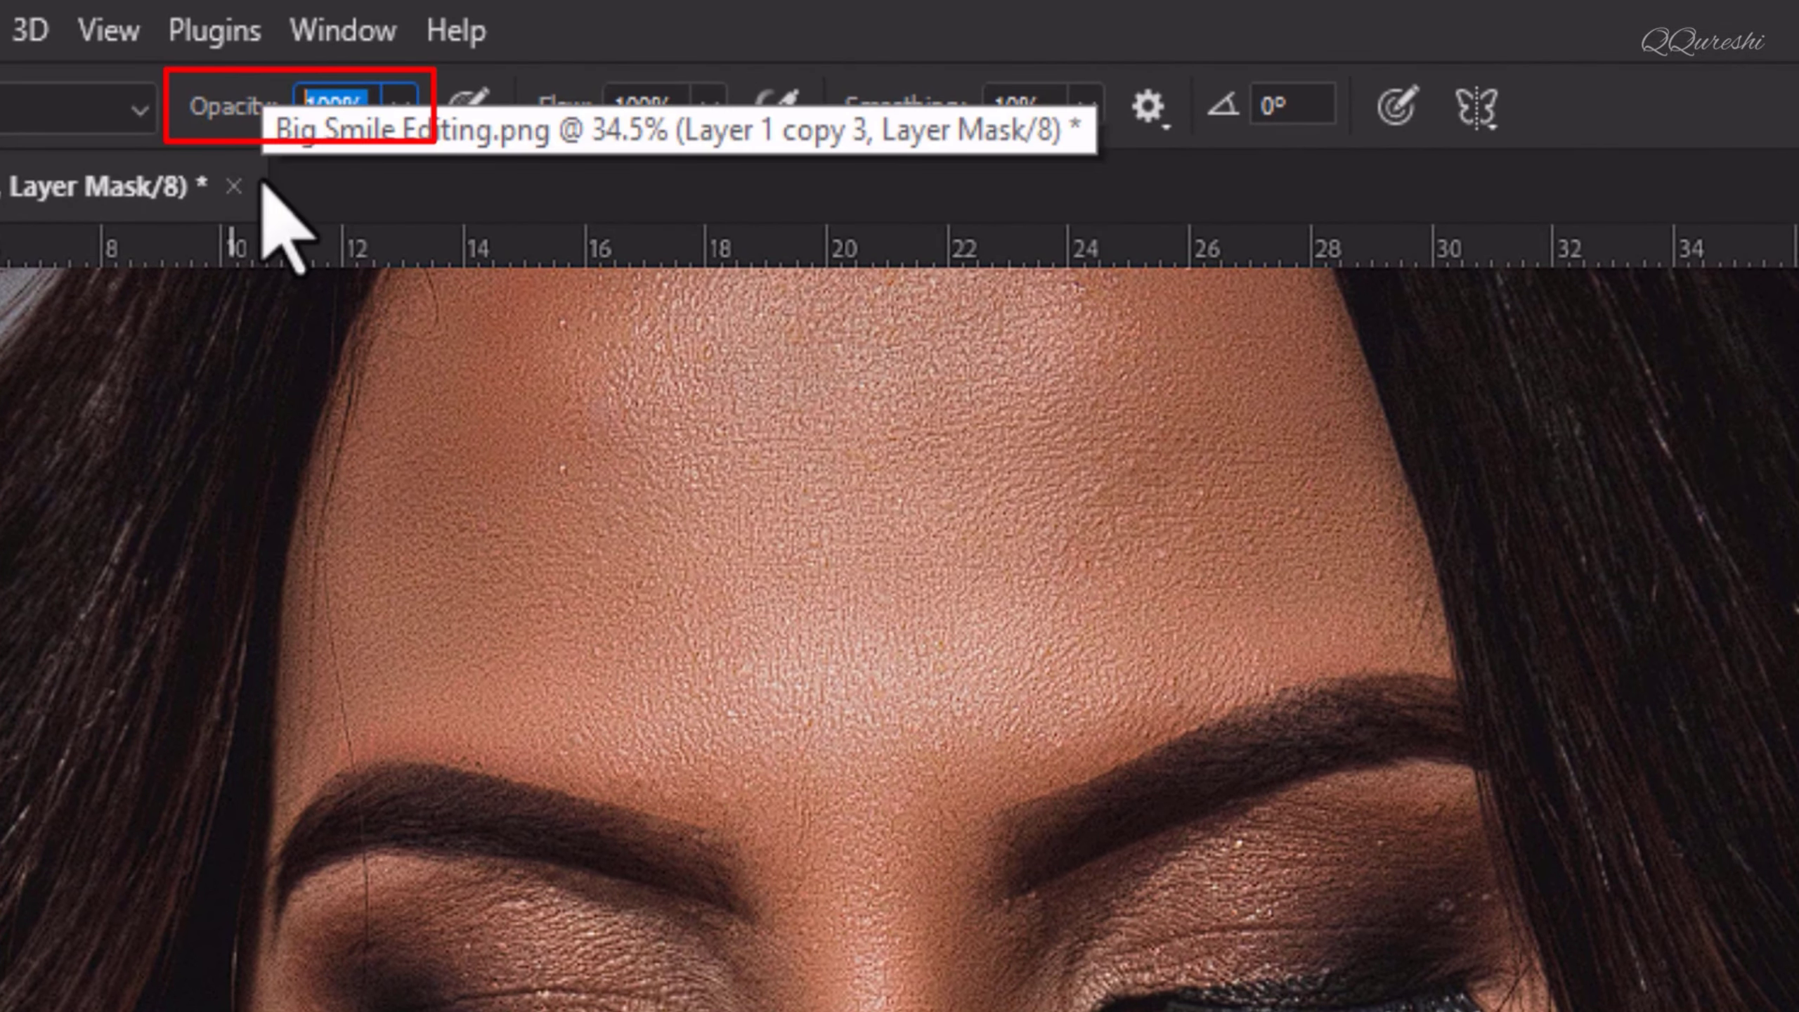
text(60)
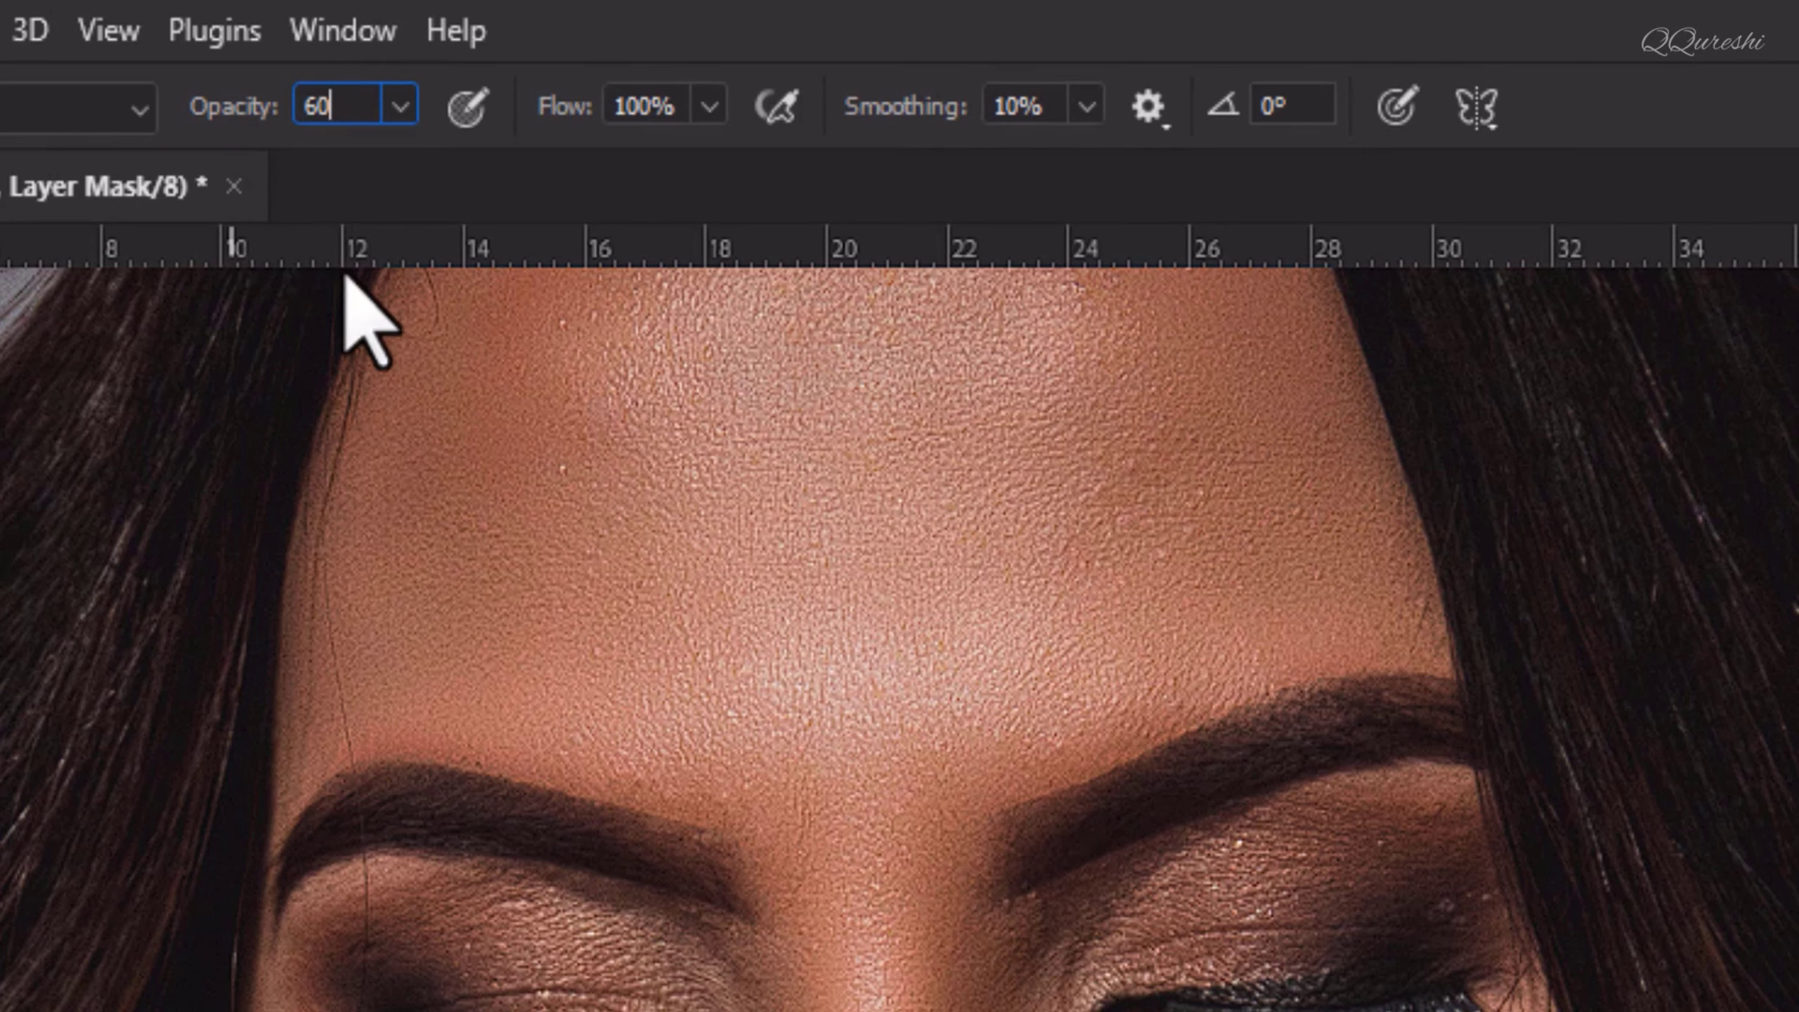
key(Return)
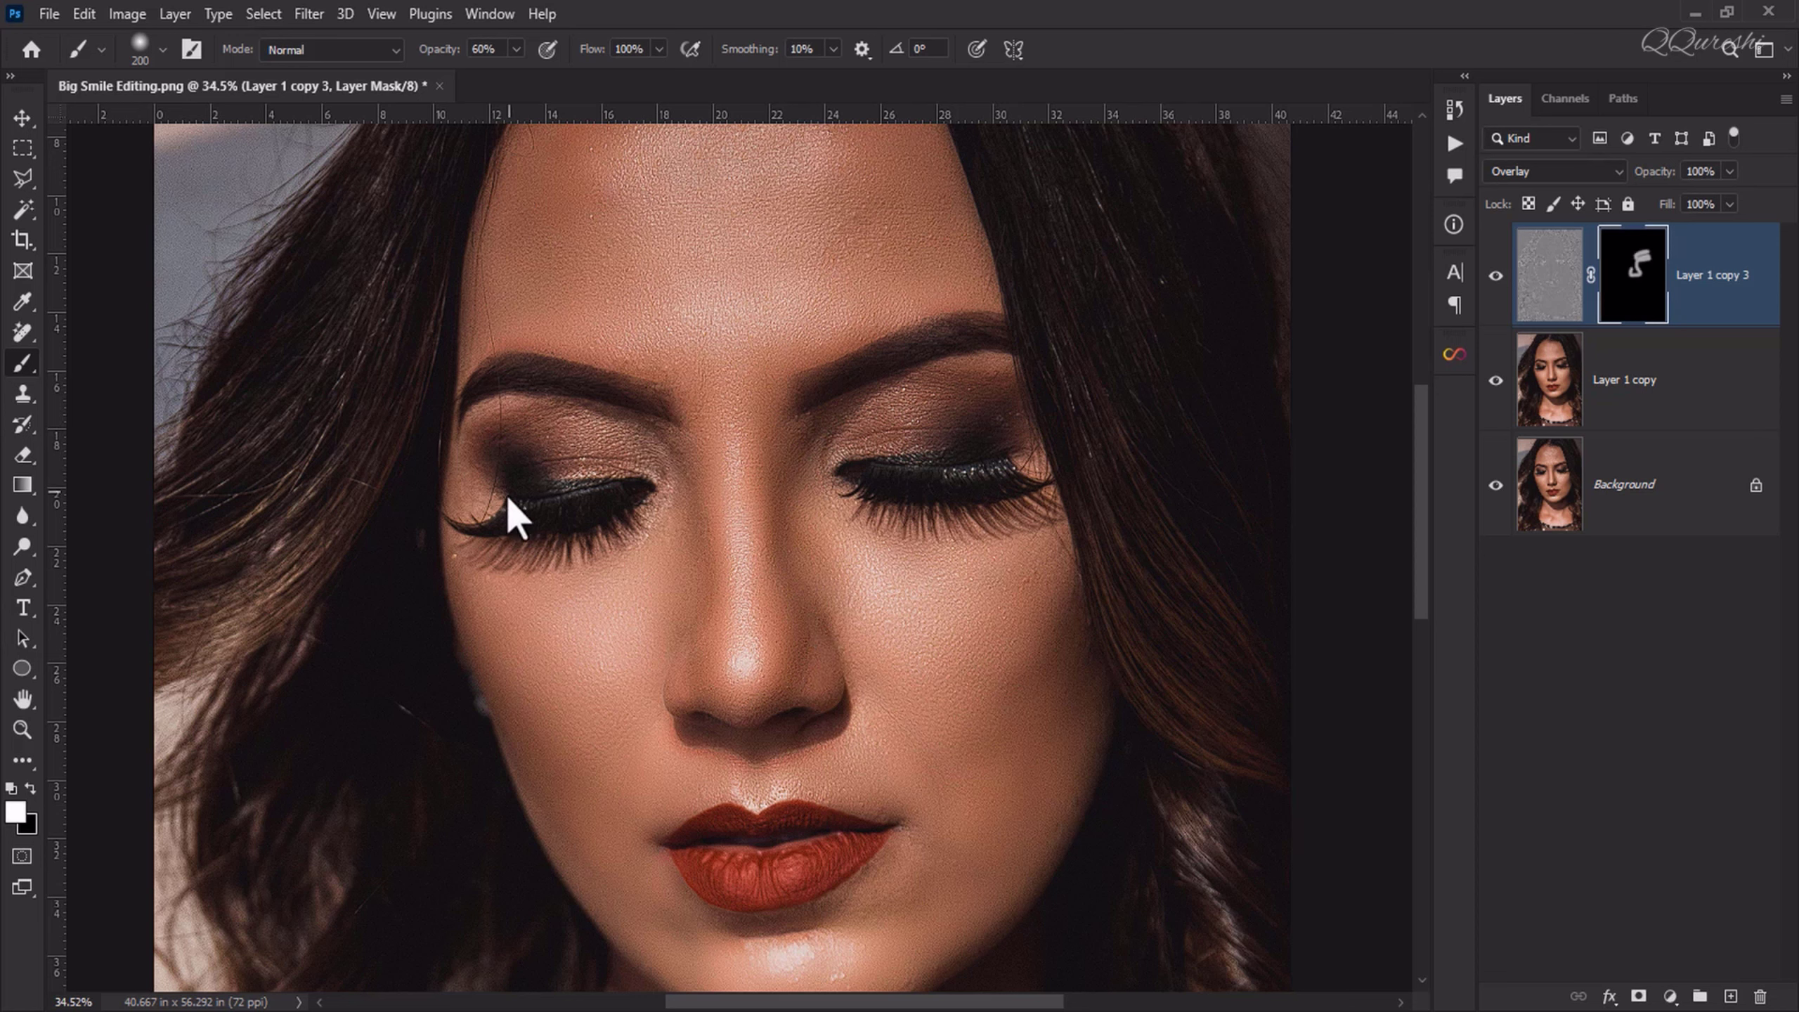
drag(657, 520, 596, 425)
drag(707, 797, 809, 790)
drag(734, 663, 702, 408)
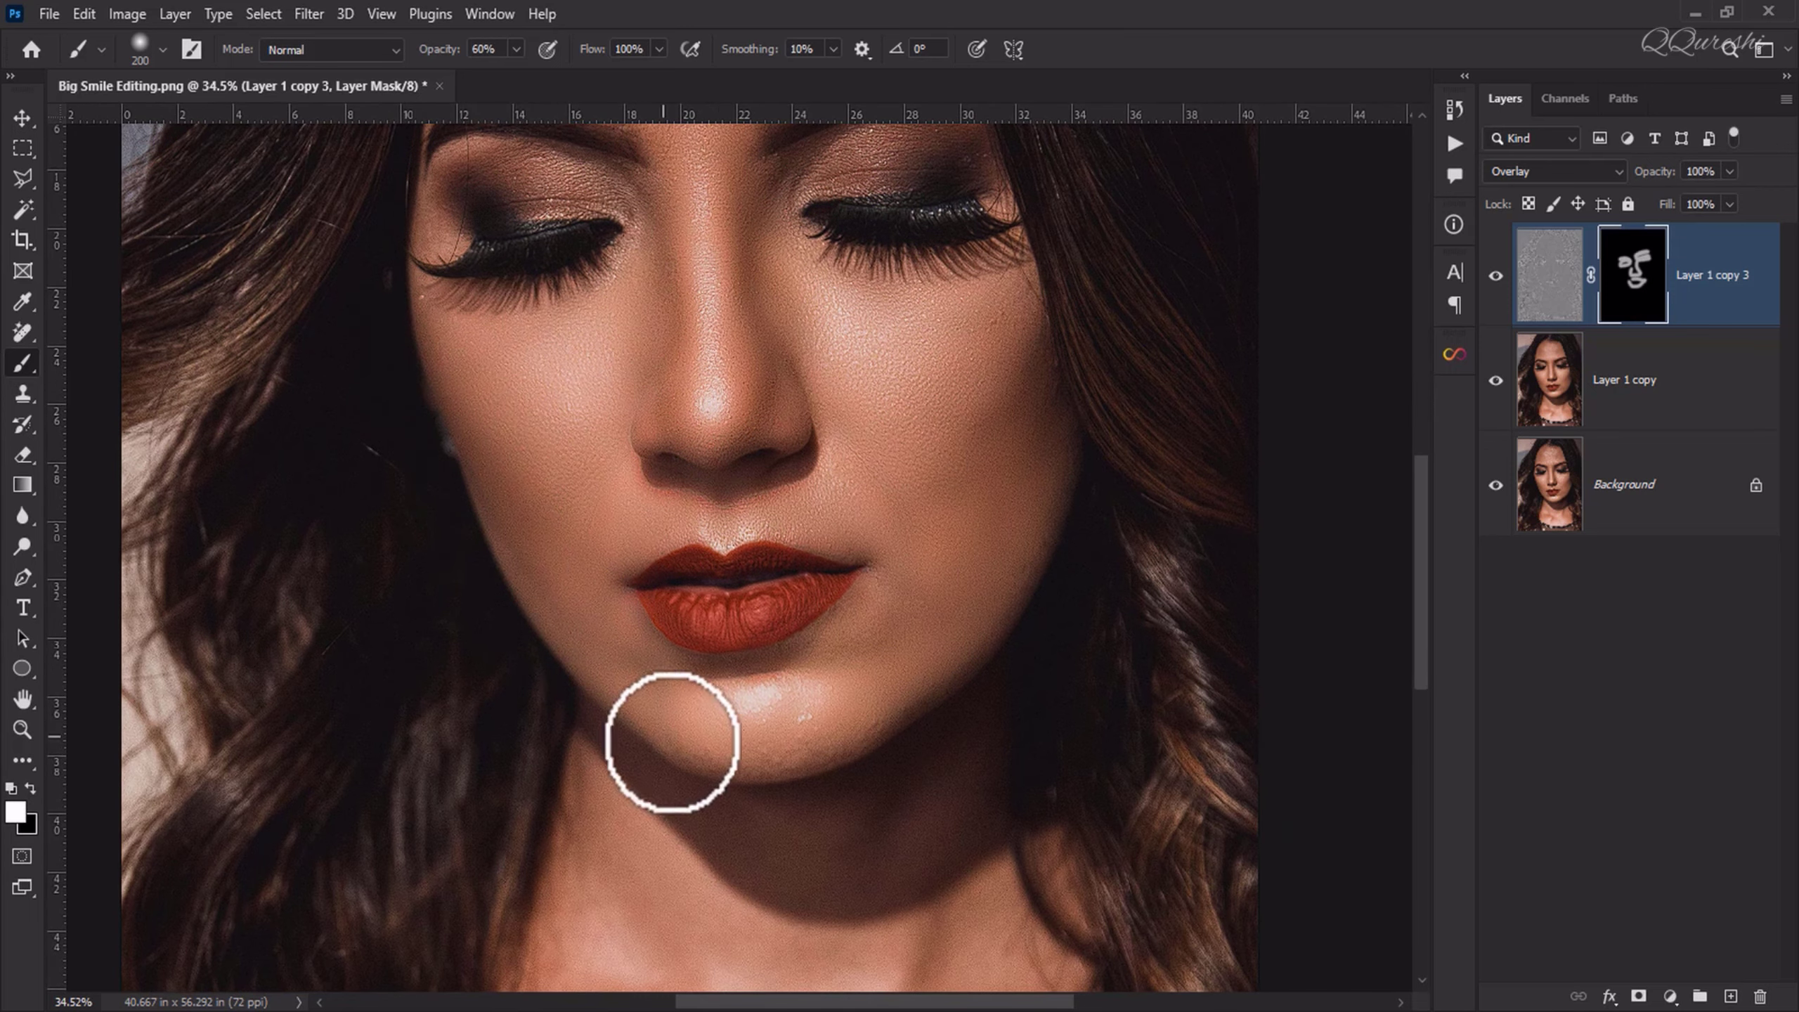
mouse_move(672, 742)
mouse_down()
mouse_move(798, 759)
mouse_move(992, 637)
mouse_move(1059, 453)
mouse_up()
drag(930, 242, 1007, 720)
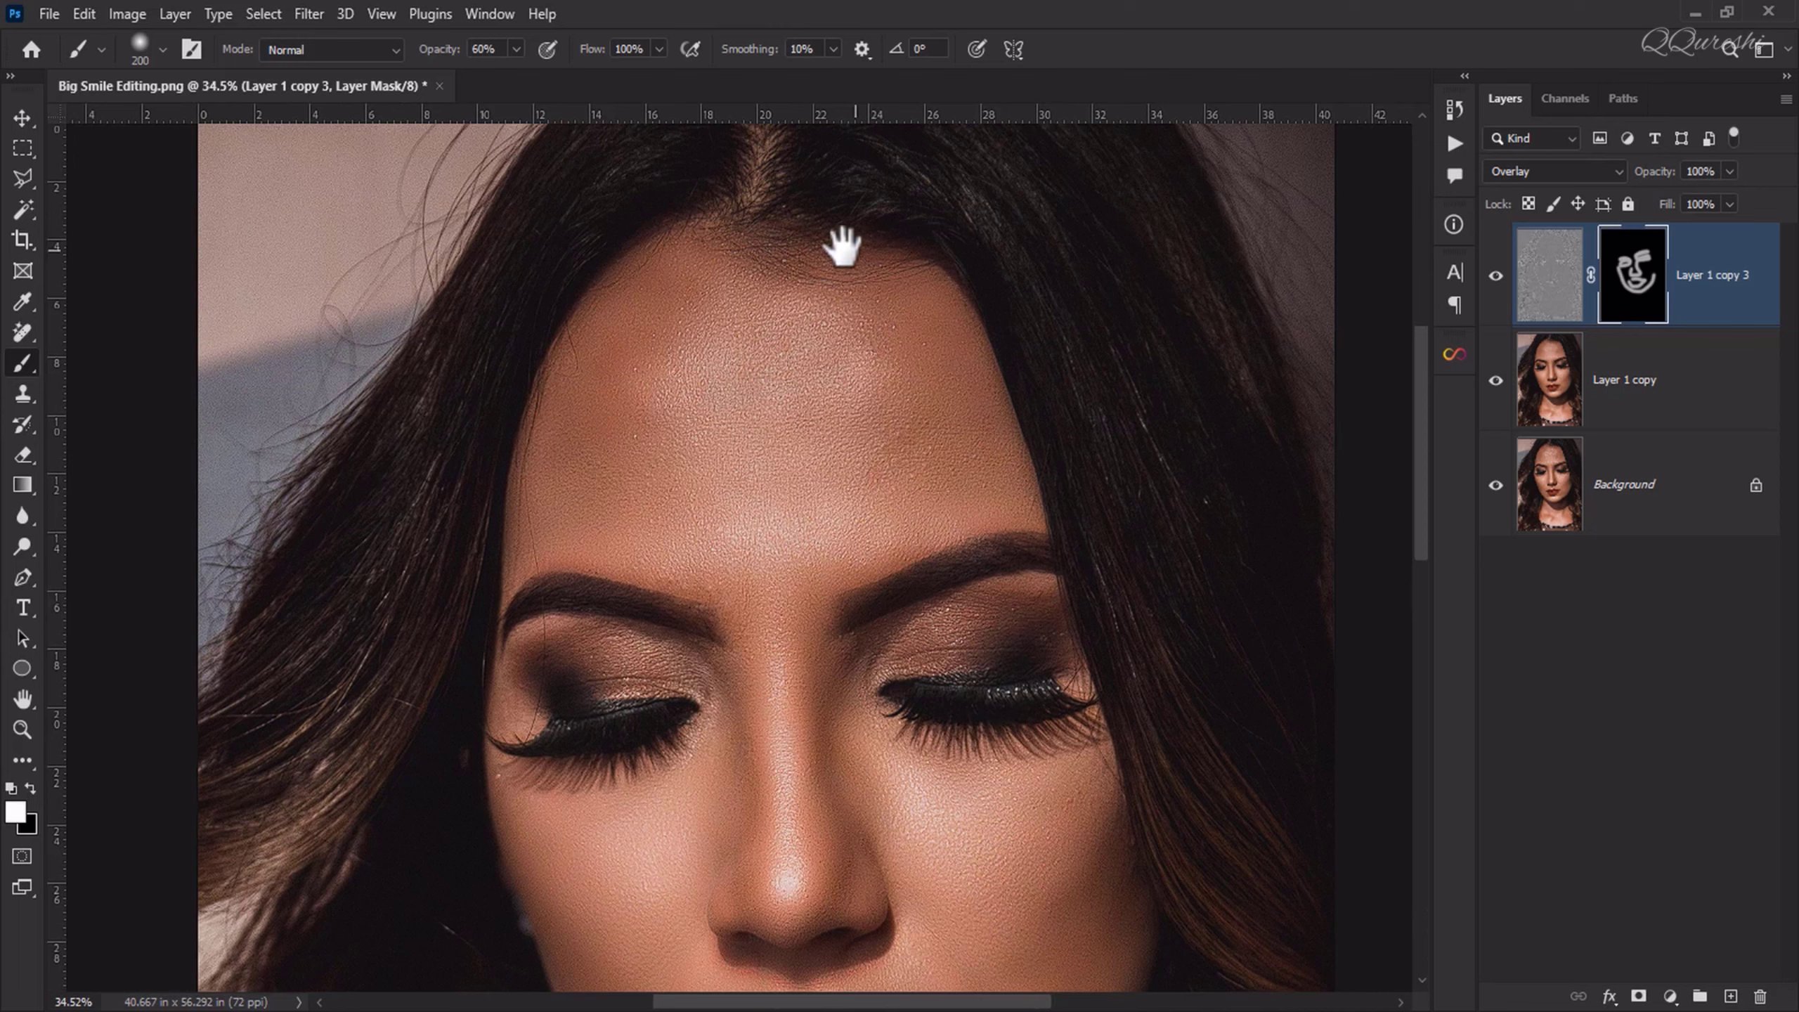
drag(843, 247, 488, 584)
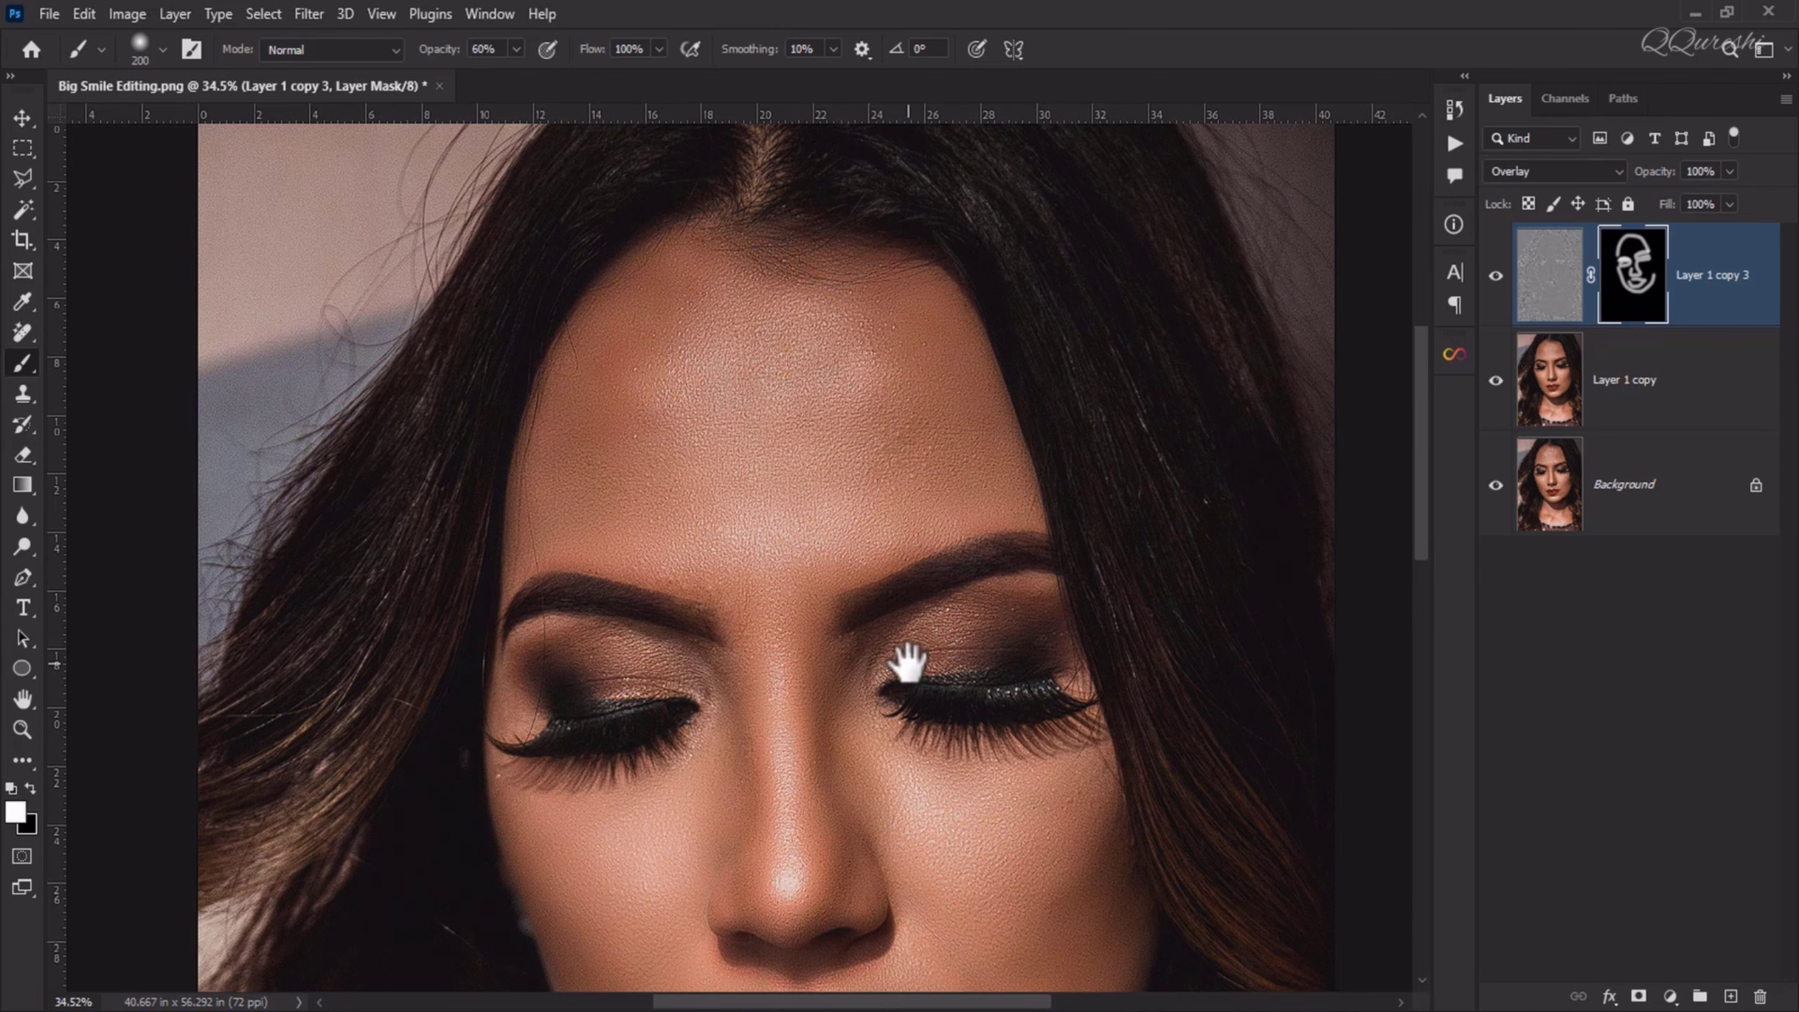
Step: Group the masked Overlay layer together with Layer 1 copy
scroll(763, 782, up, 3)
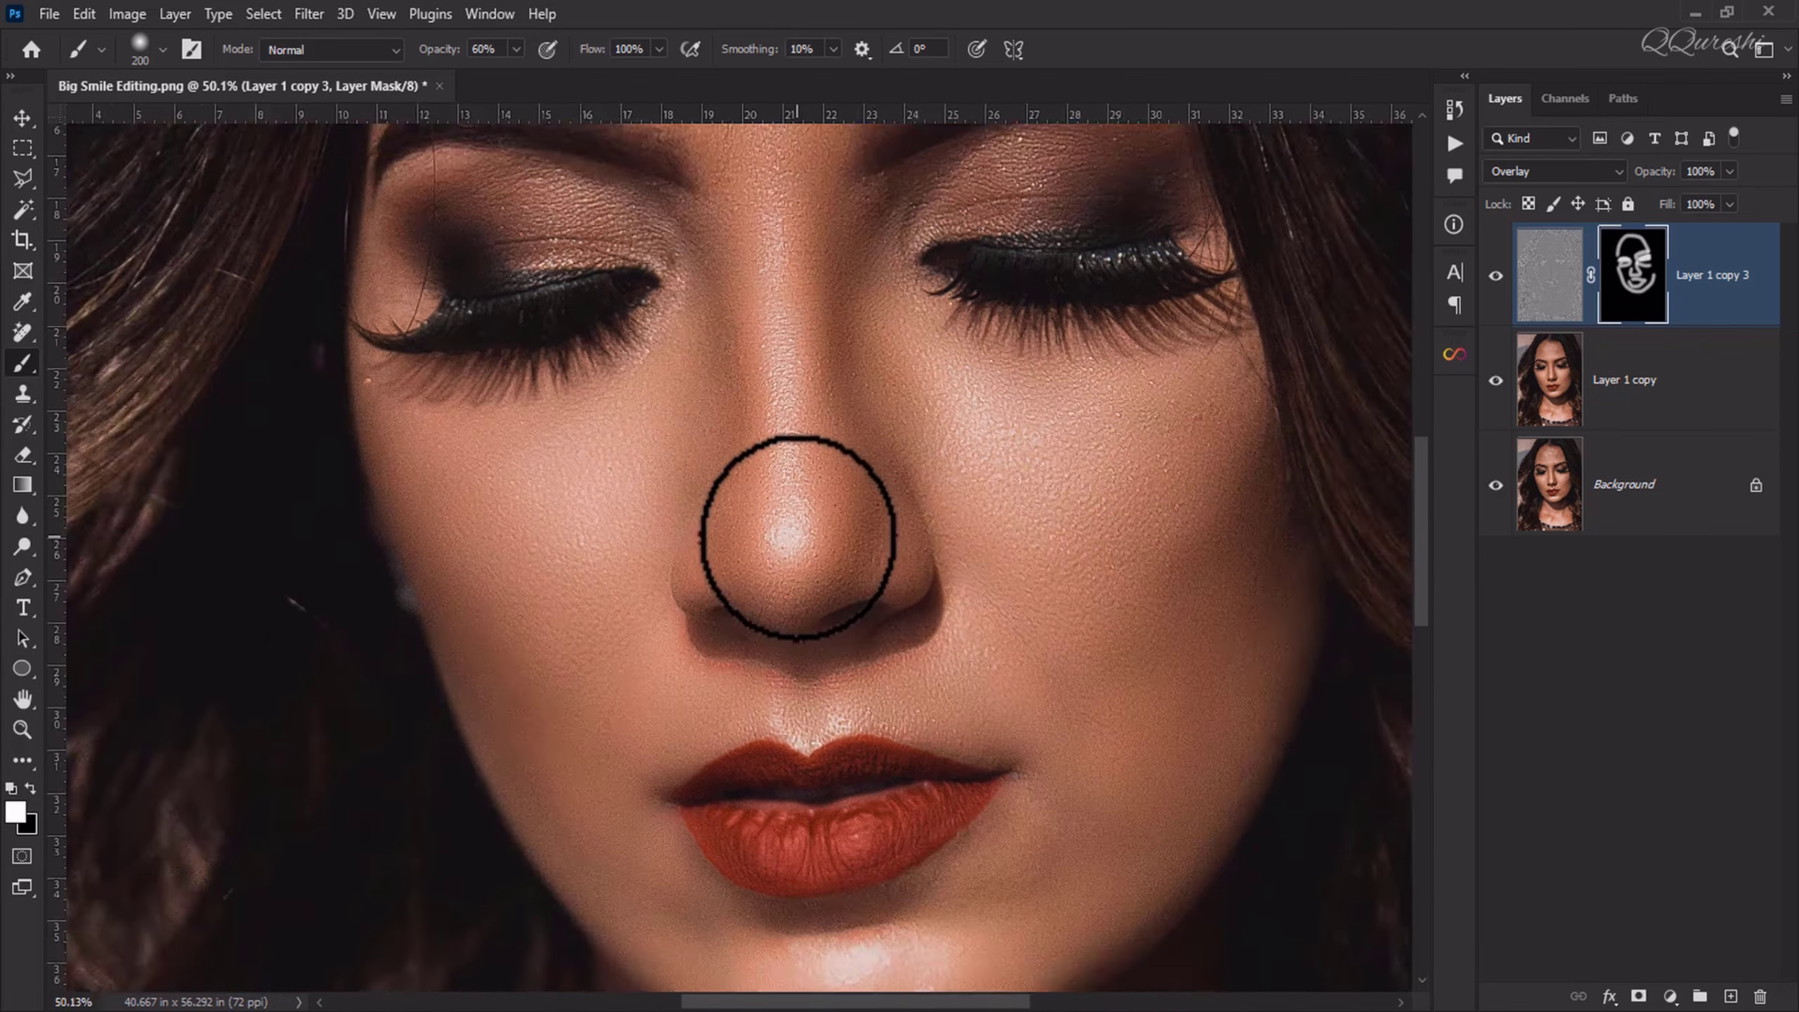
scroll(797, 536, up, 1)
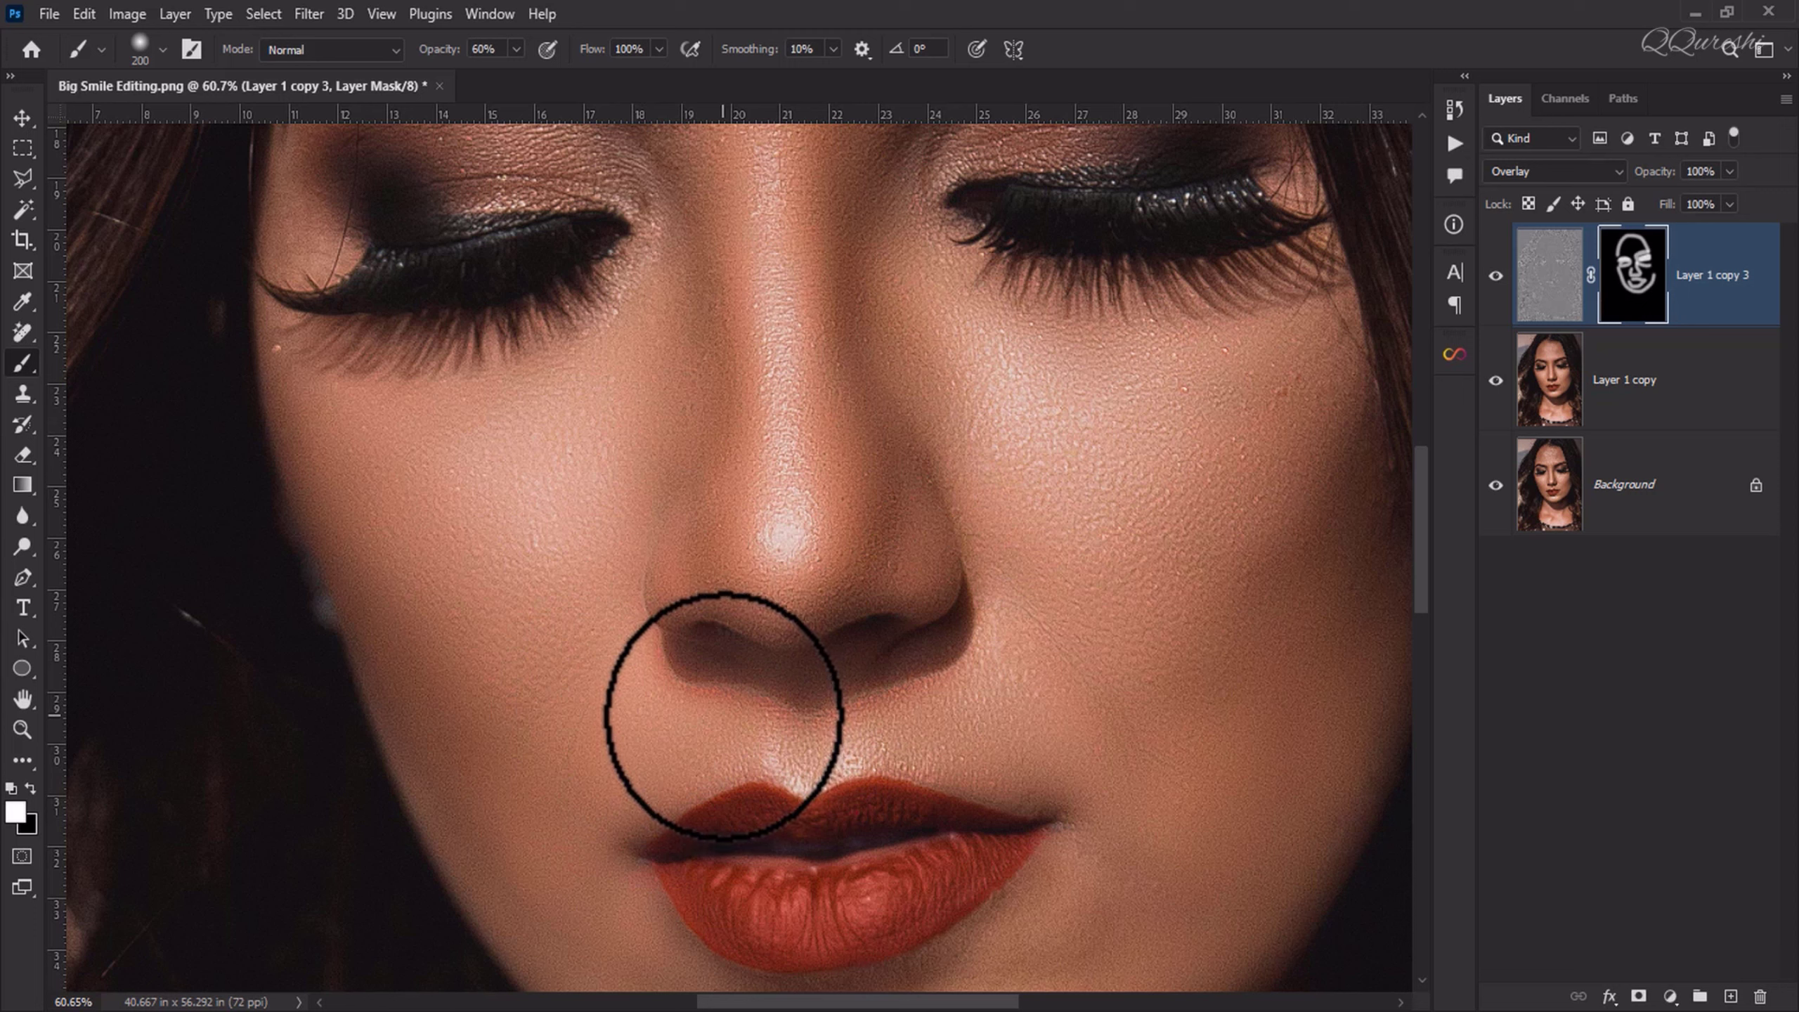
ctrl+click(1674, 374)
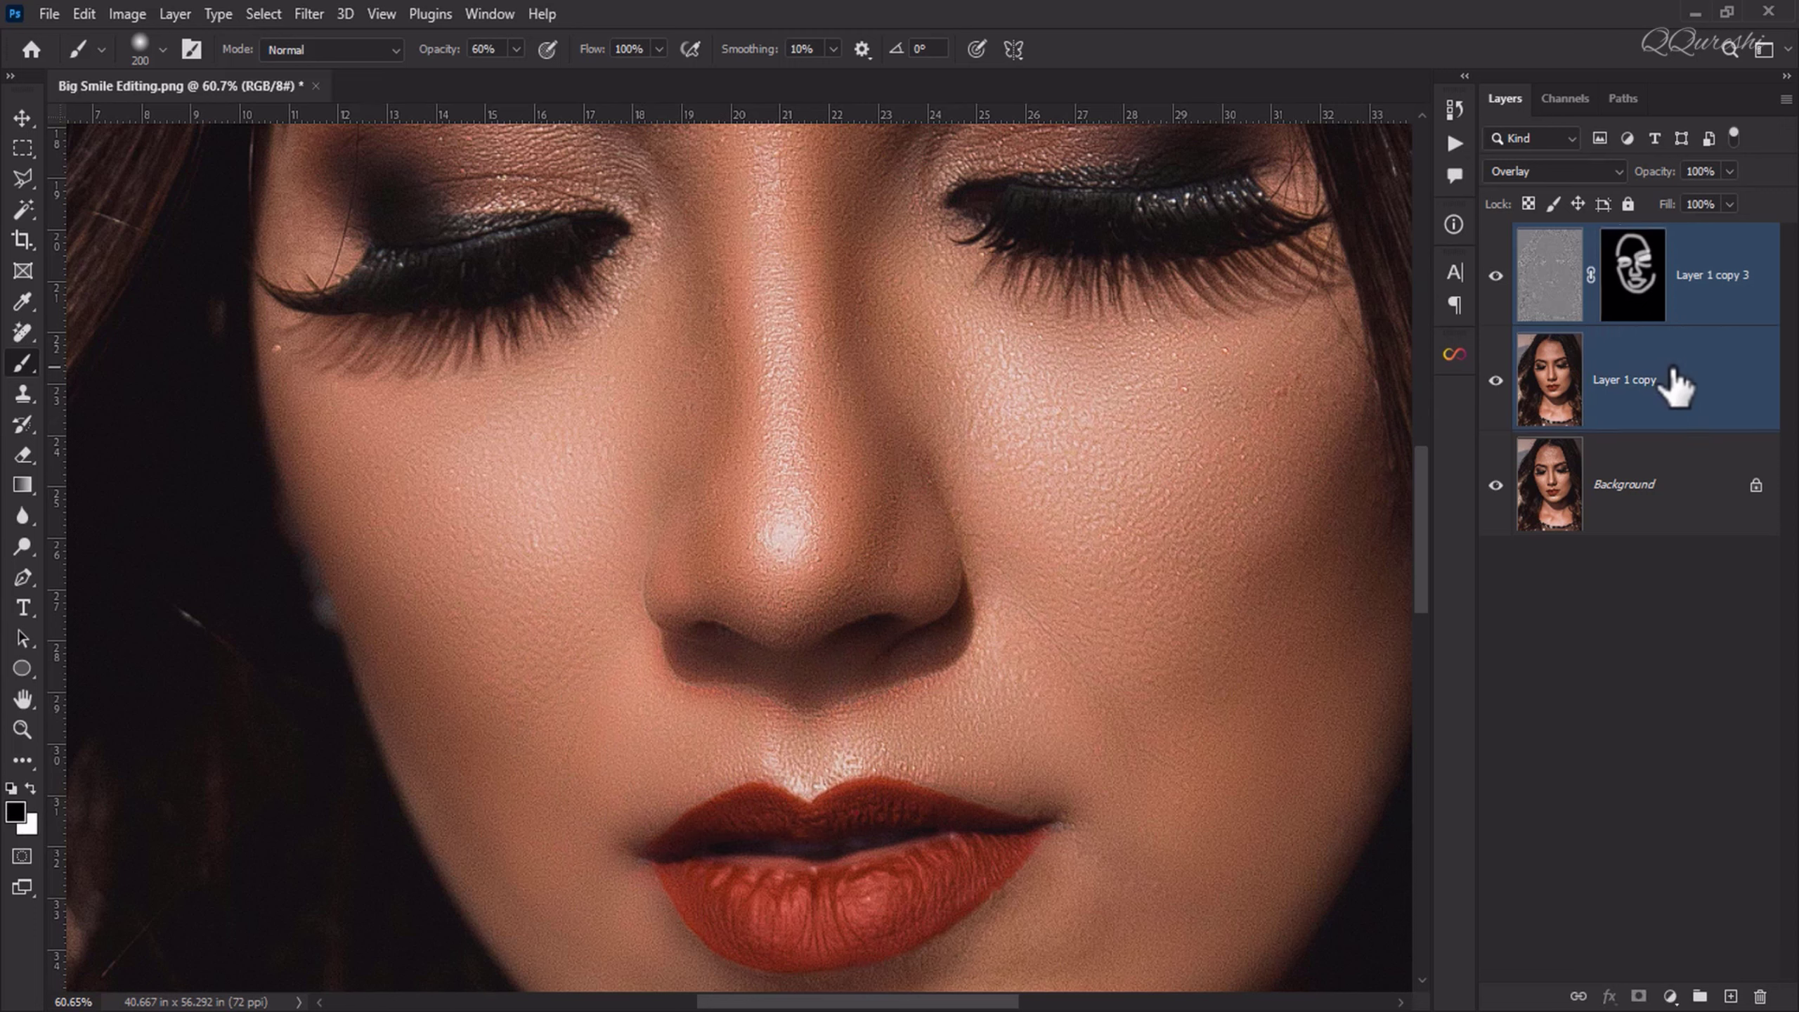
key(ctrl+g)
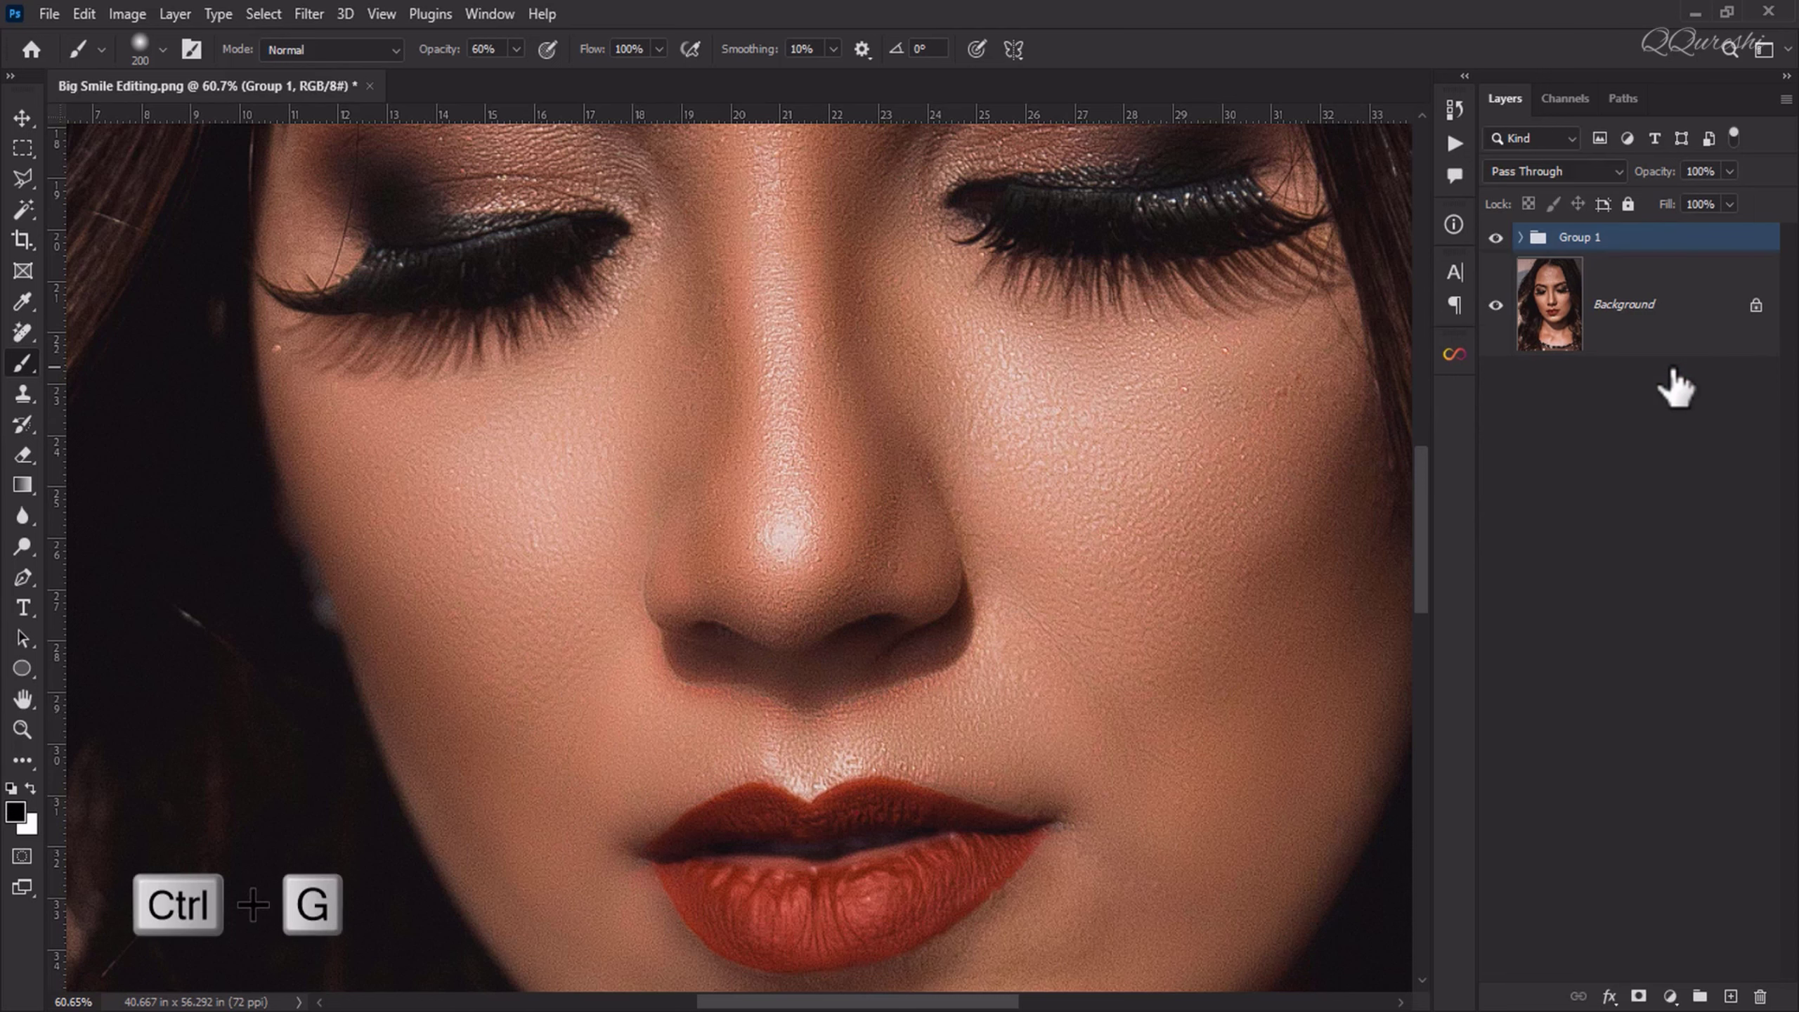
Step: Toggle Group 1's visibility to compare the forehead, eye area and cheeks before and after the retouch
click(1496, 240)
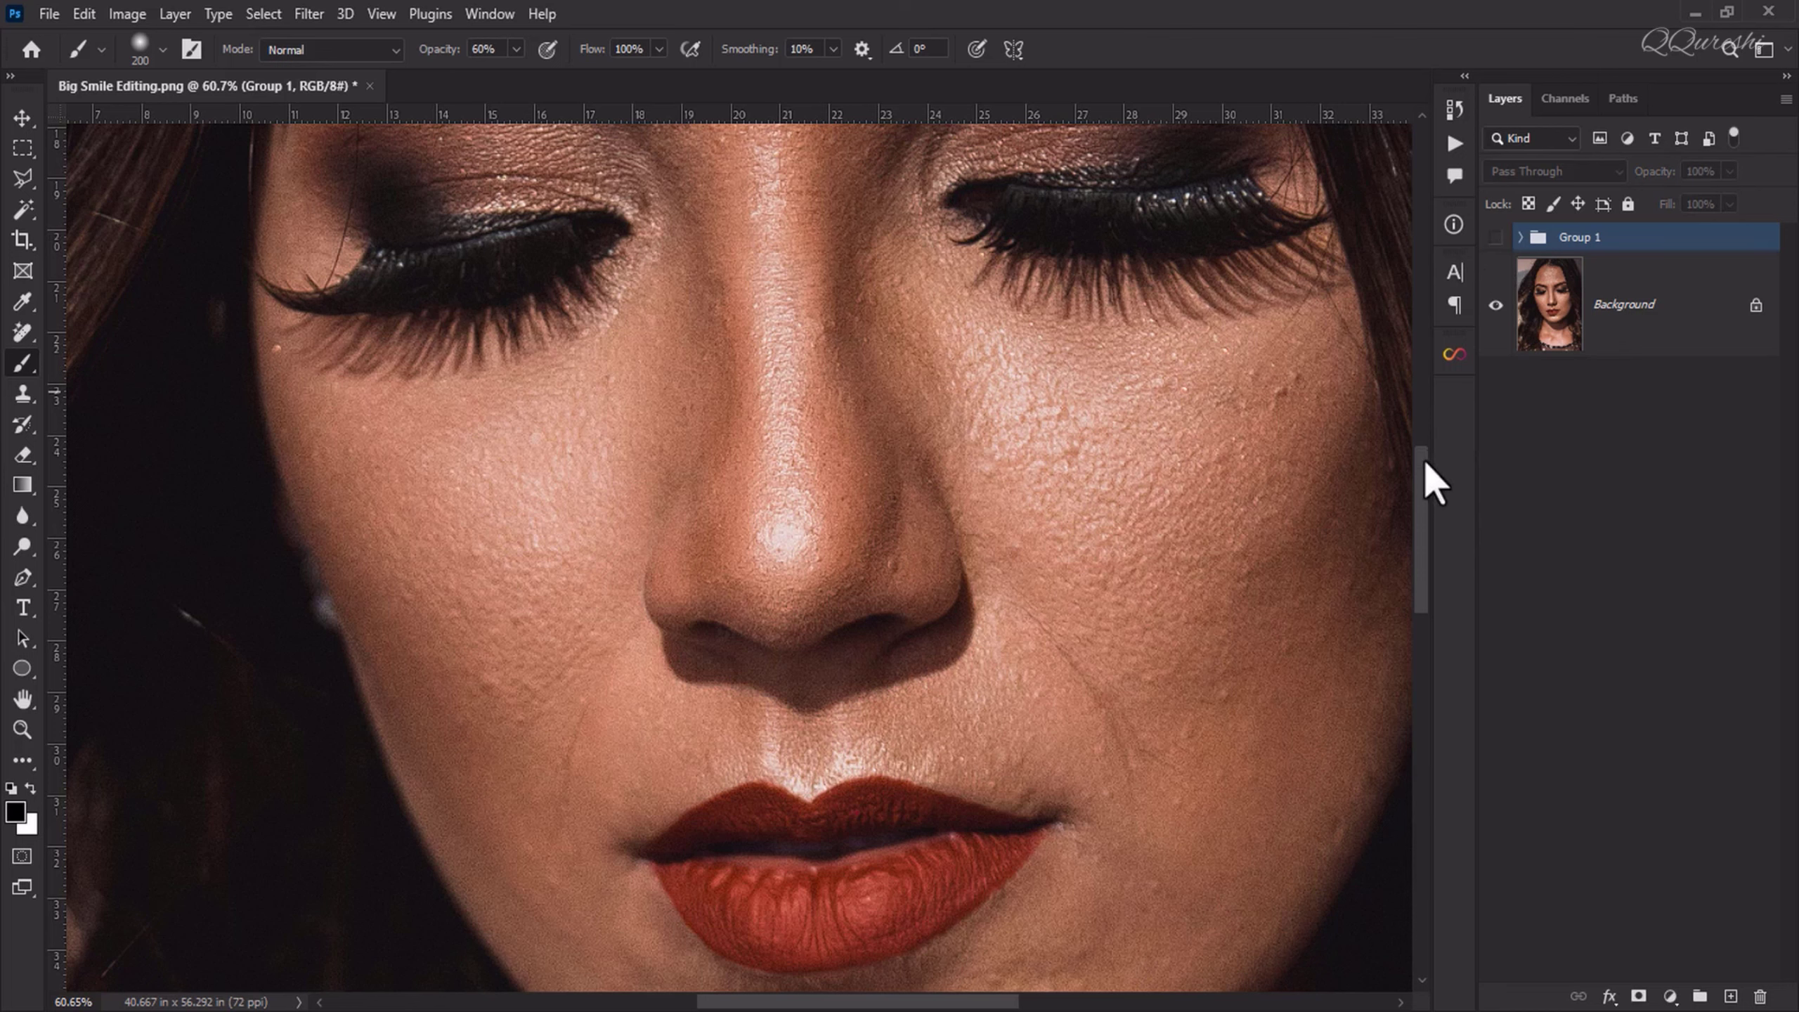
drag(1416, 503, 1439, 357)
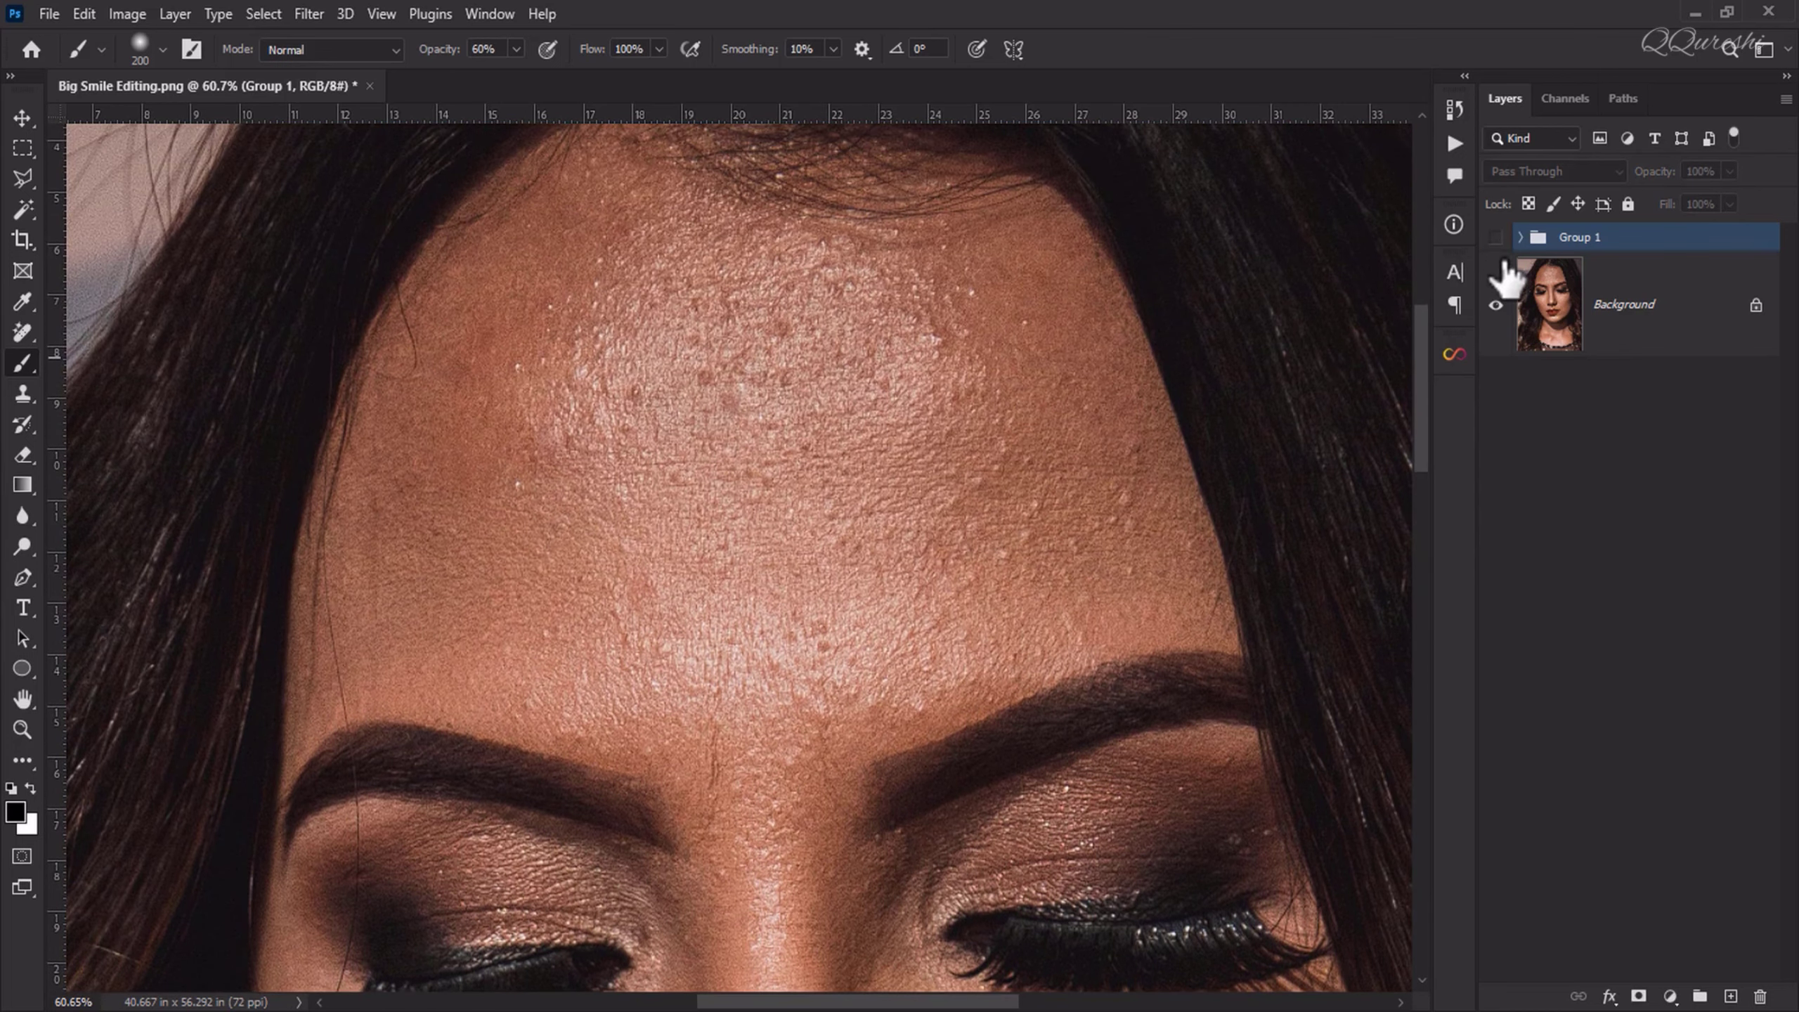
click(1495, 239)
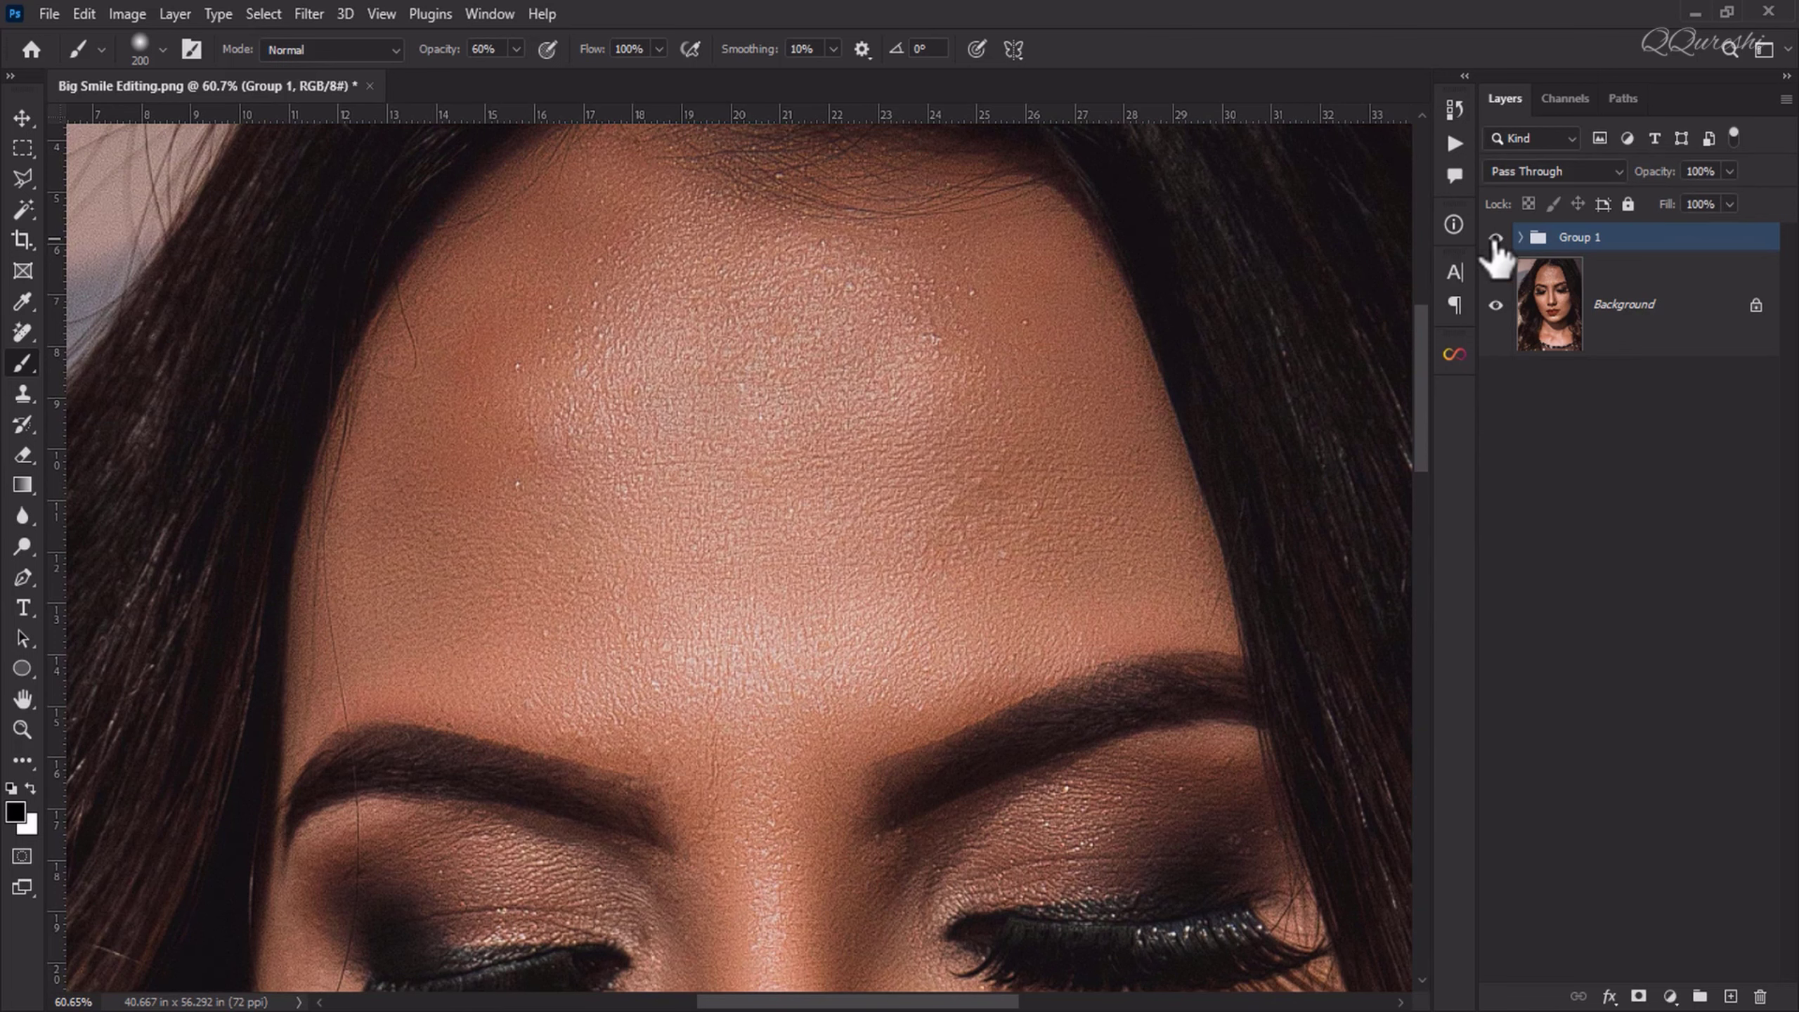
drag(1419, 326, 1418, 419)
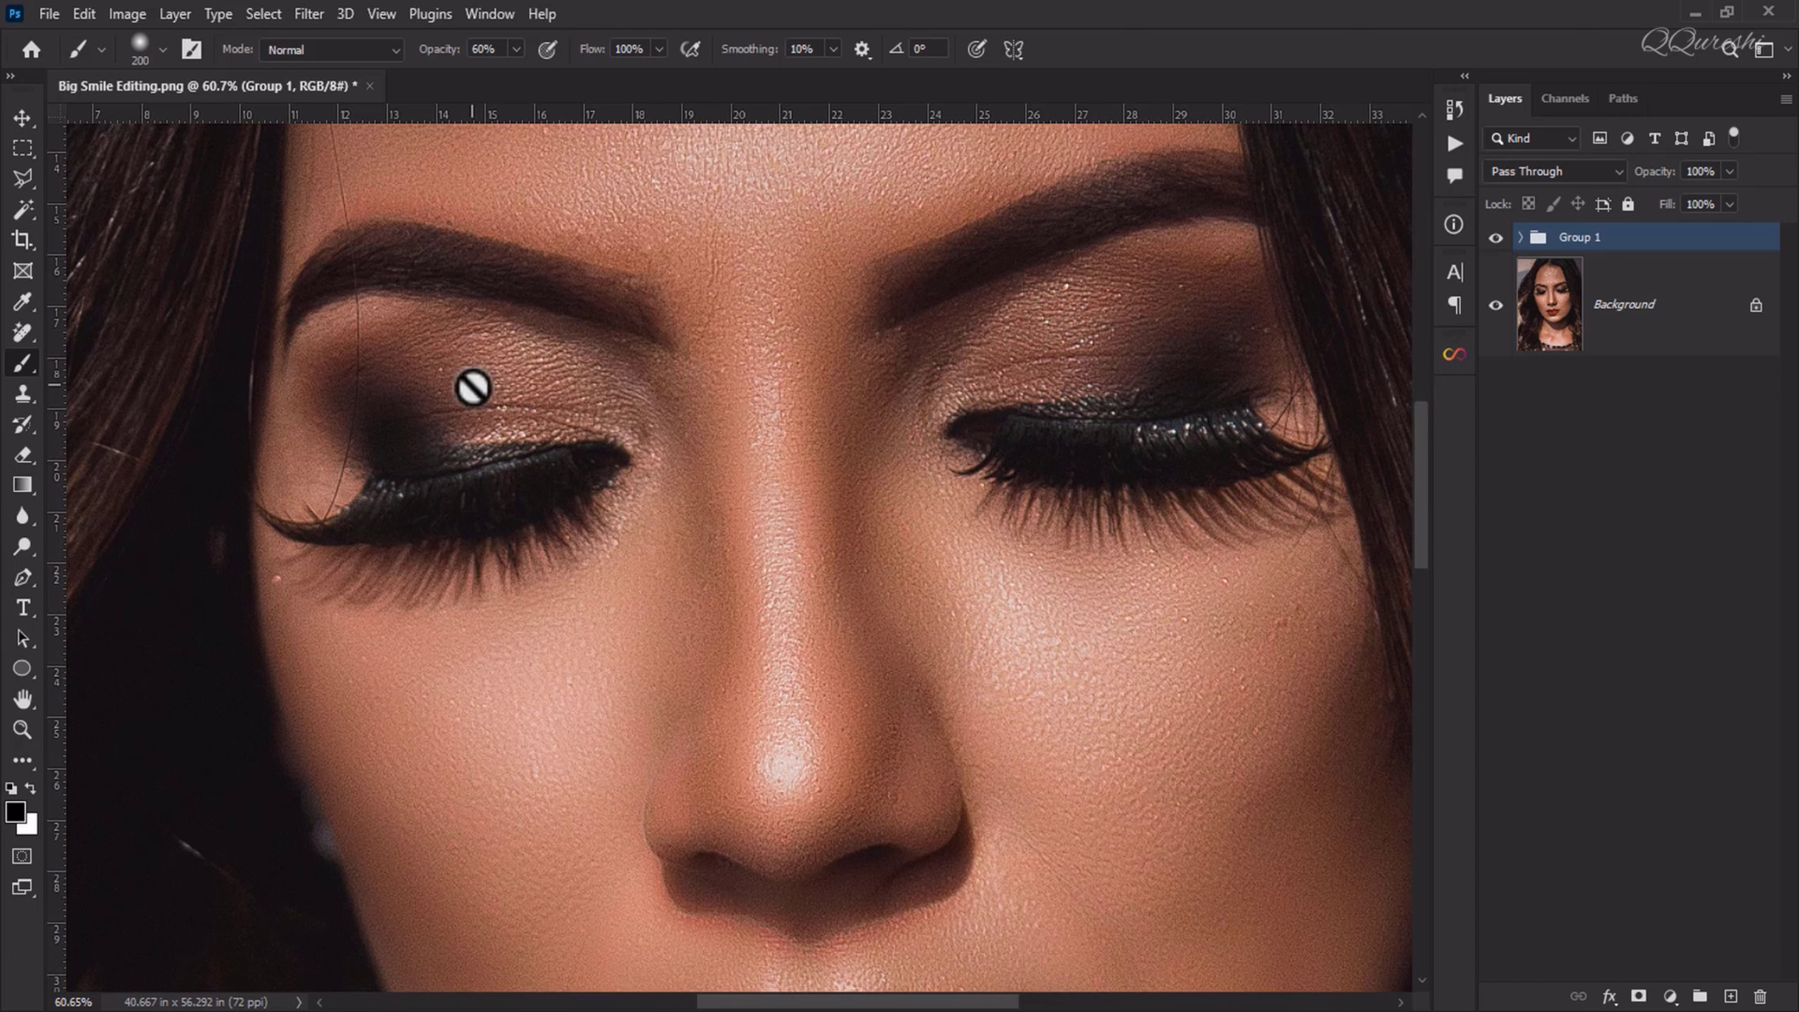
mouse_move(1425, 445)
mouse_down()
mouse_move(1422, 488)
mouse_move(1410, 433)
mouse_up()
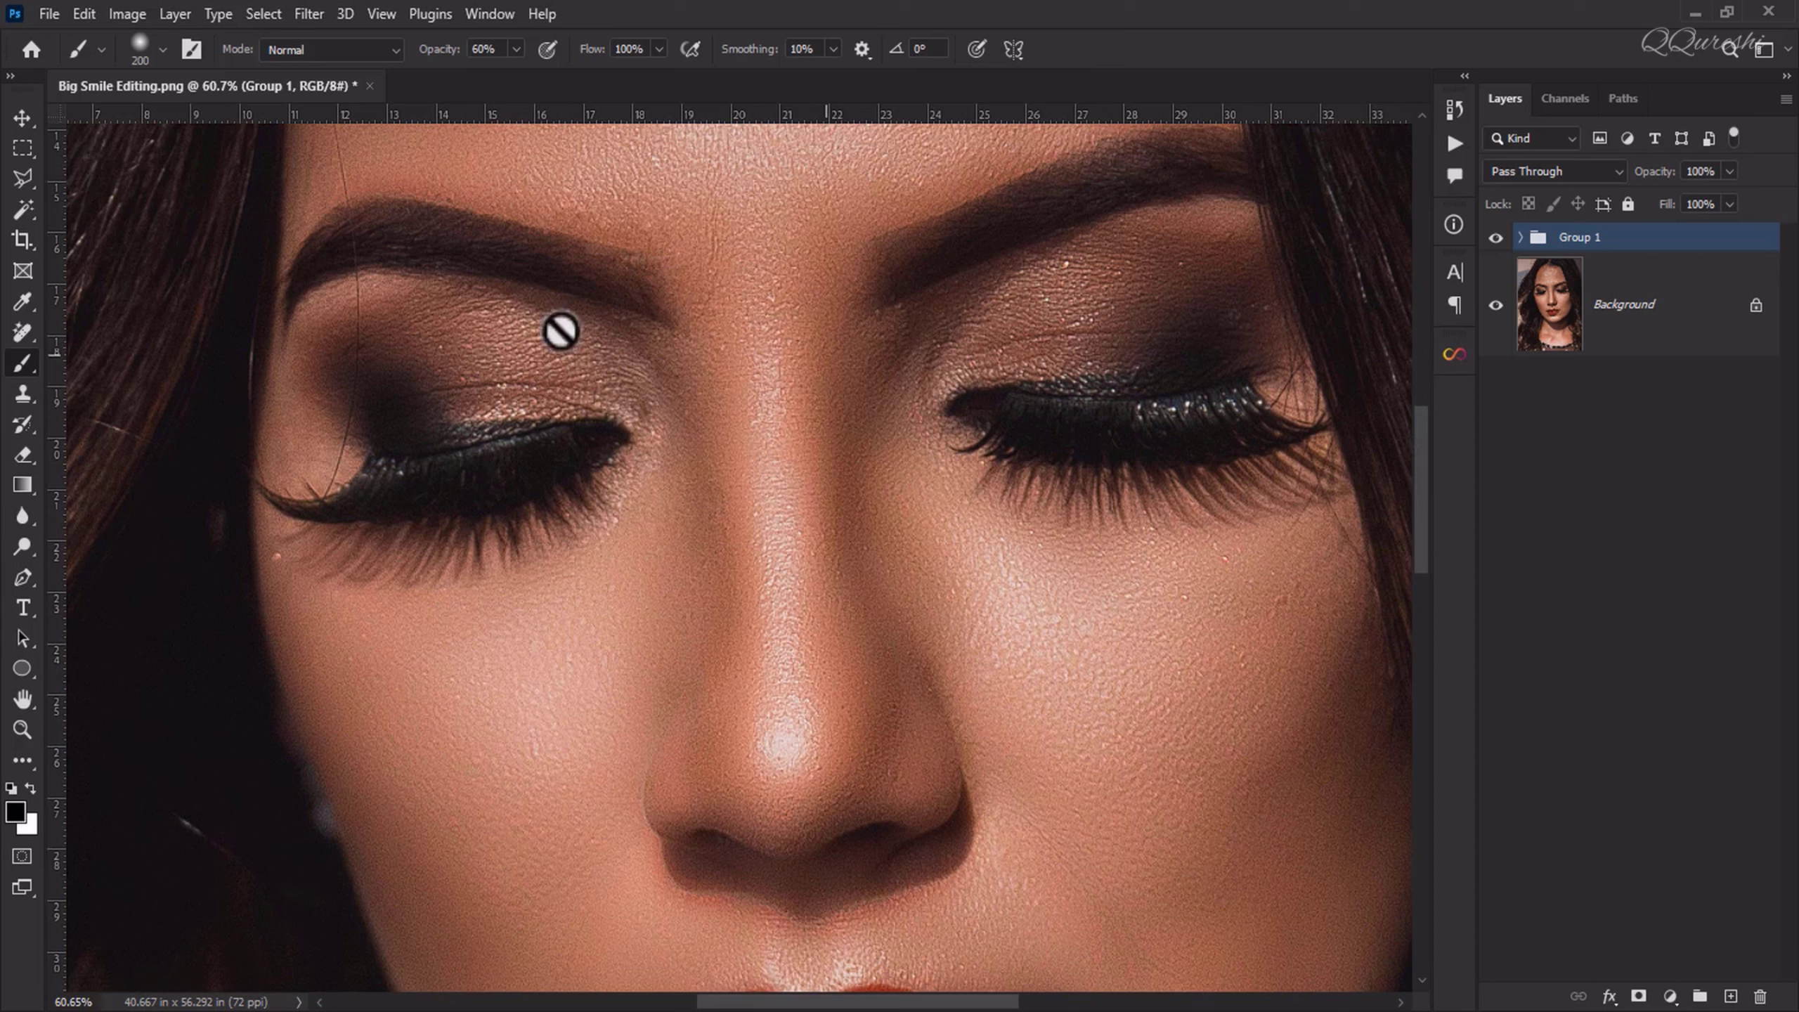
click(1496, 307)
Step: Expand Group 1 and paint more white on the texture layer's mask over the skin below the lips, chin and cheek
drag(1420, 450, 1418, 544)
click(1520, 237)
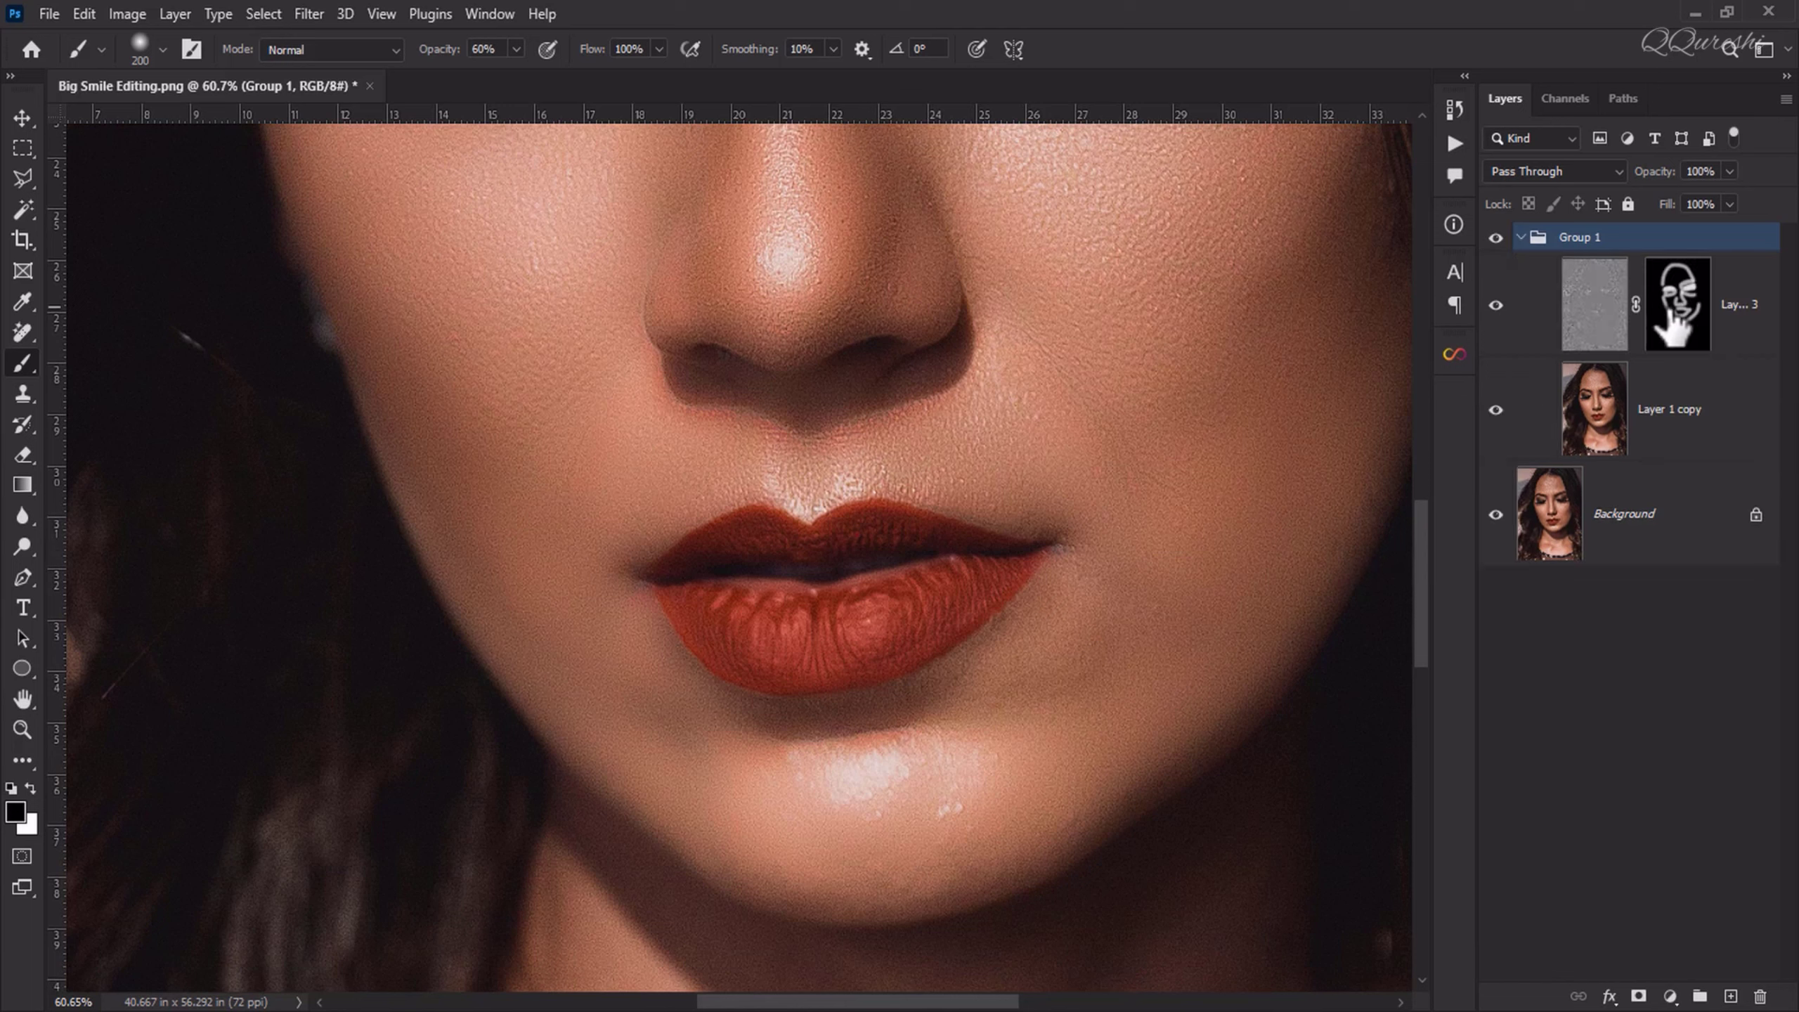
click(1673, 323)
key(x)
mouse_move(997, 671)
mouse_down()
mouse_move(804, 743)
mouse_move(1033, 621)
mouse_move(670, 678)
mouse_move(648, 723)
mouse_up()
mouse_move(730, 865)
mouse_down()
mouse_move(868, 779)
mouse_move(1192, 728)
mouse_move(860, 764)
mouse_move(509, 627)
mouse_move(538, 499)
mouse_move(988, 406)
mouse_move(751, 514)
mouse_move(635, 430)
mouse_move(427, 532)
mouse_up()
key(ctrl+0)
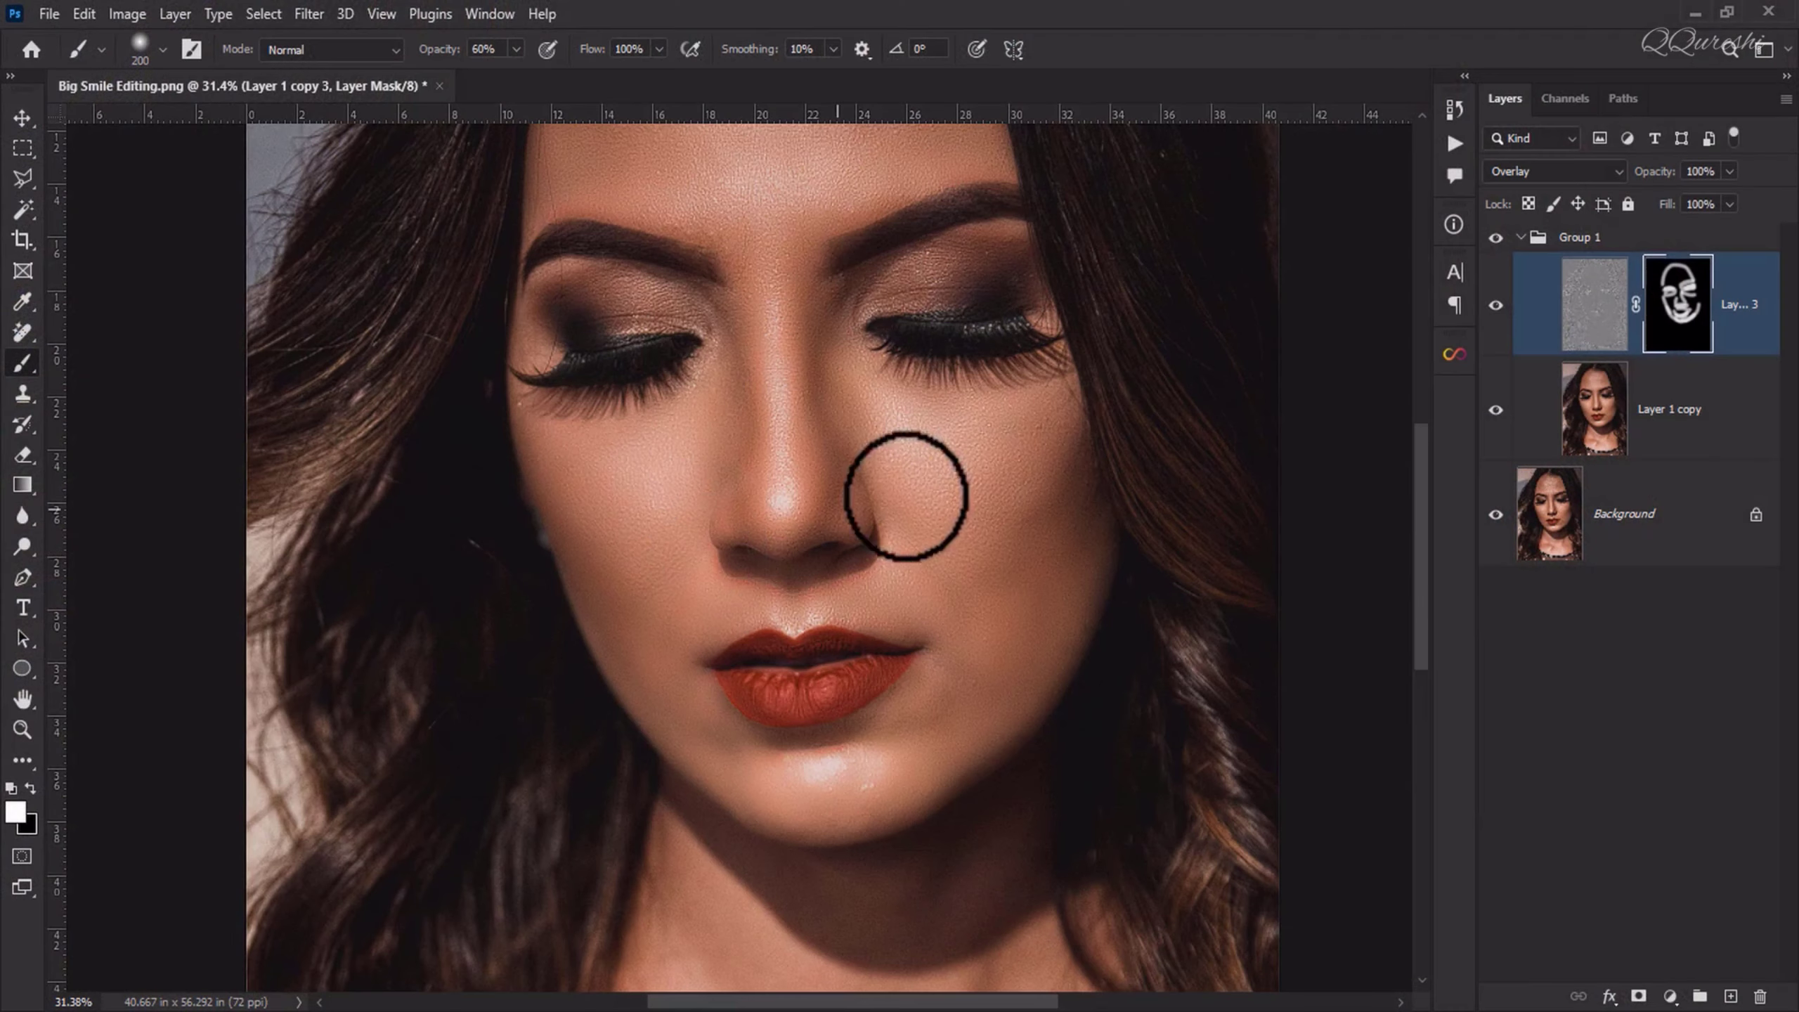
Step: Collapse Group 1 and toggle its visibility to compare the whole face before and after the retouch
click(1521, 237)
click(1496, 236)
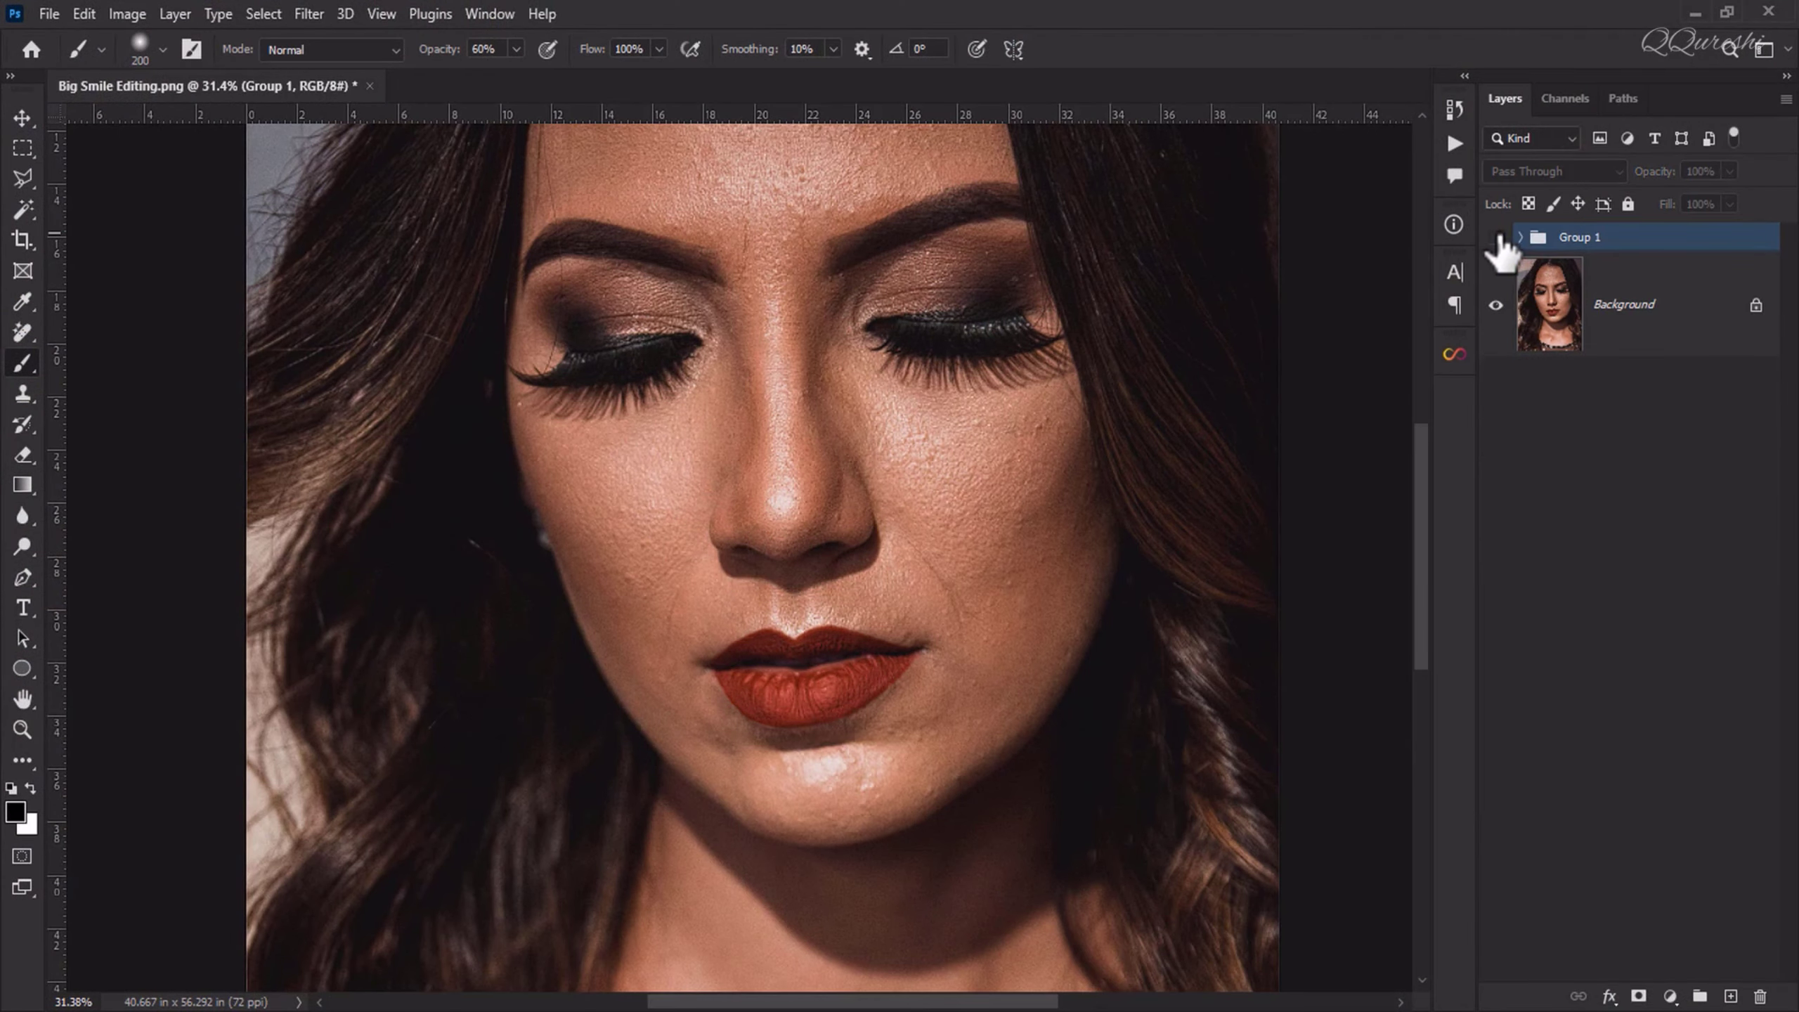
drag(891, 303, 763, 479)
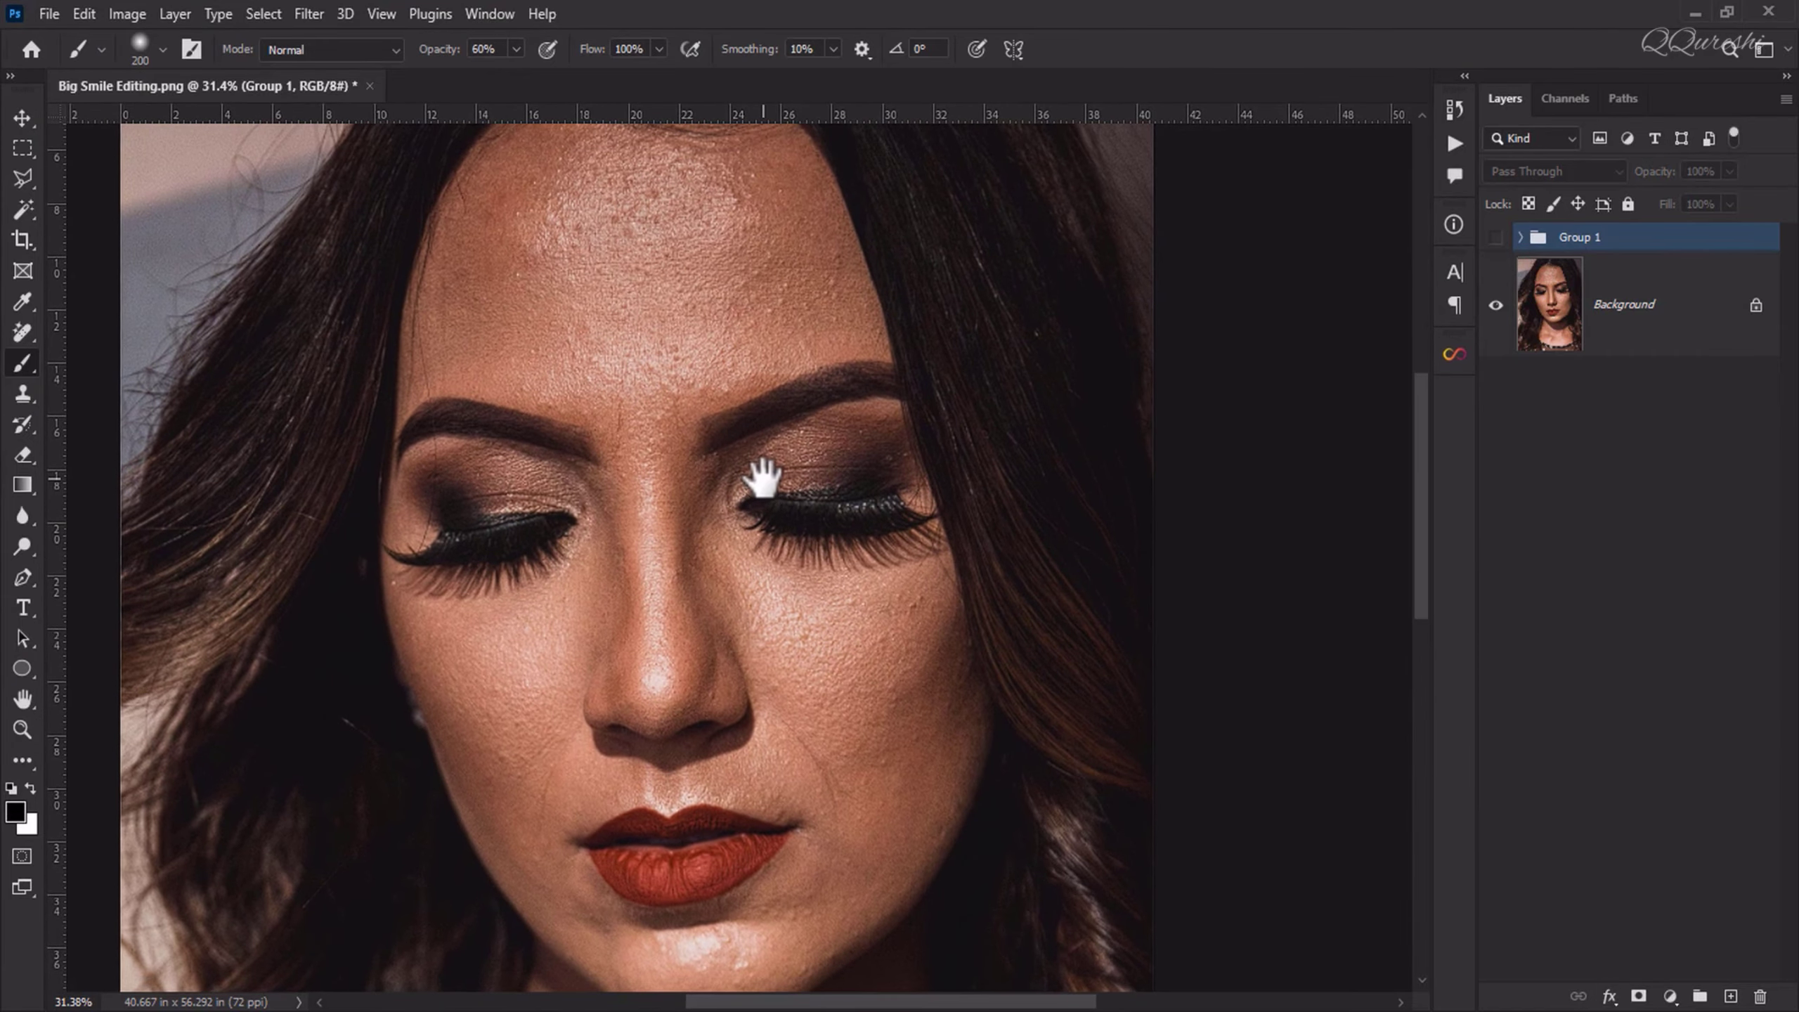
click(1496, 239)
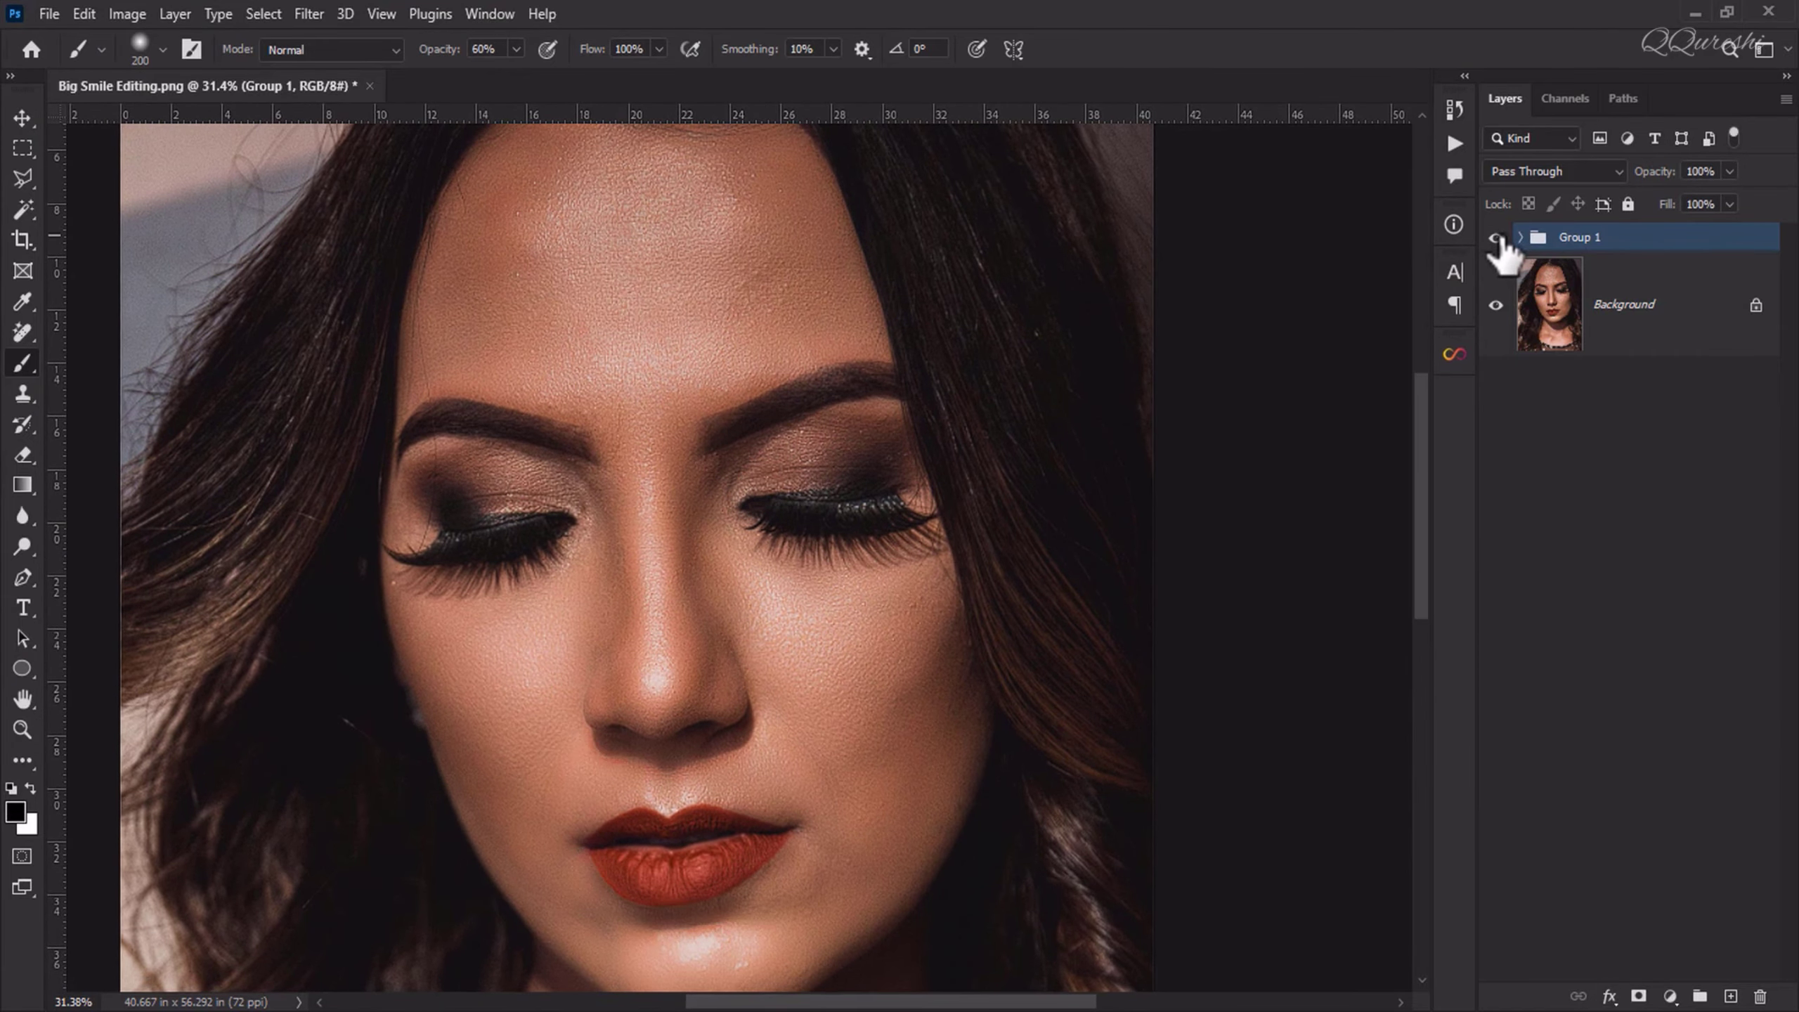